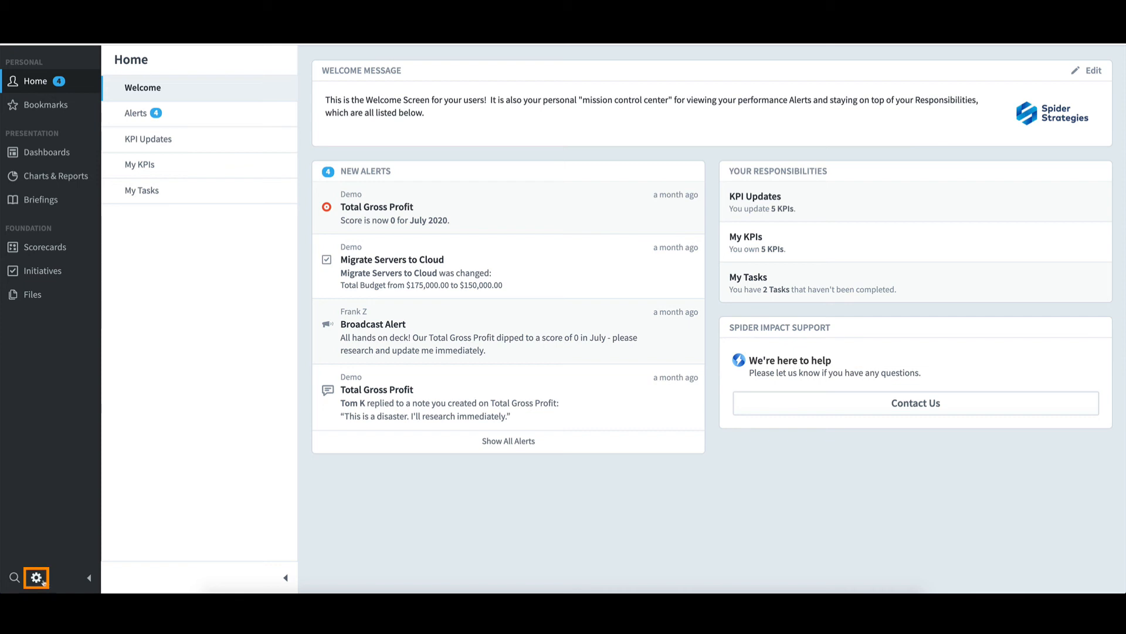
Open the Power Users group in the Groups & Permissions administration
click(37, 578)
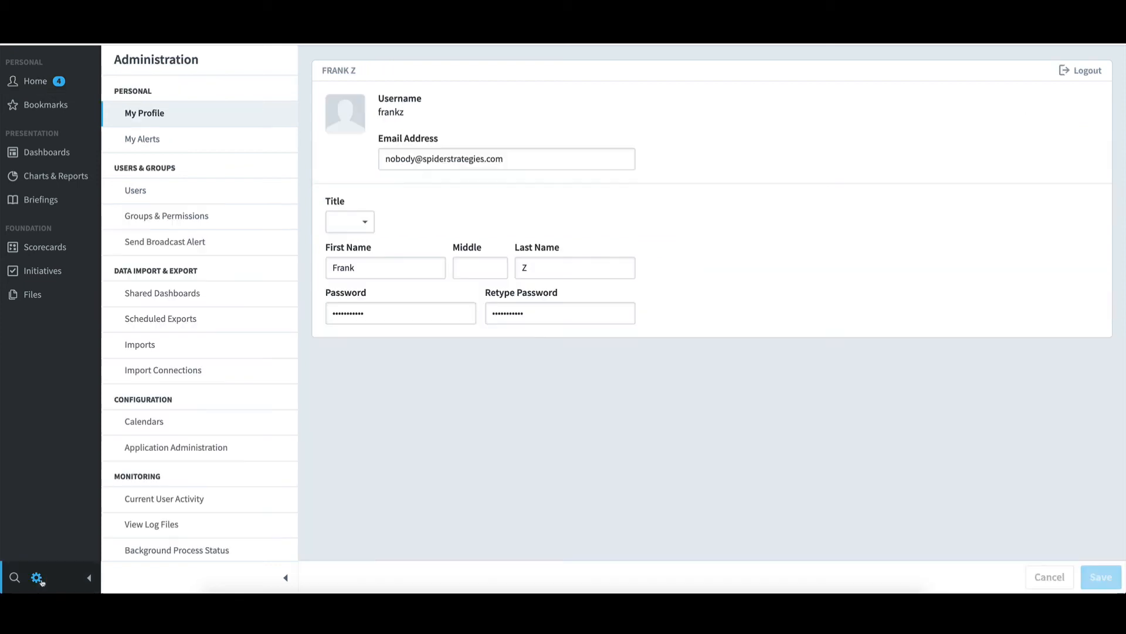
click(160, 217)
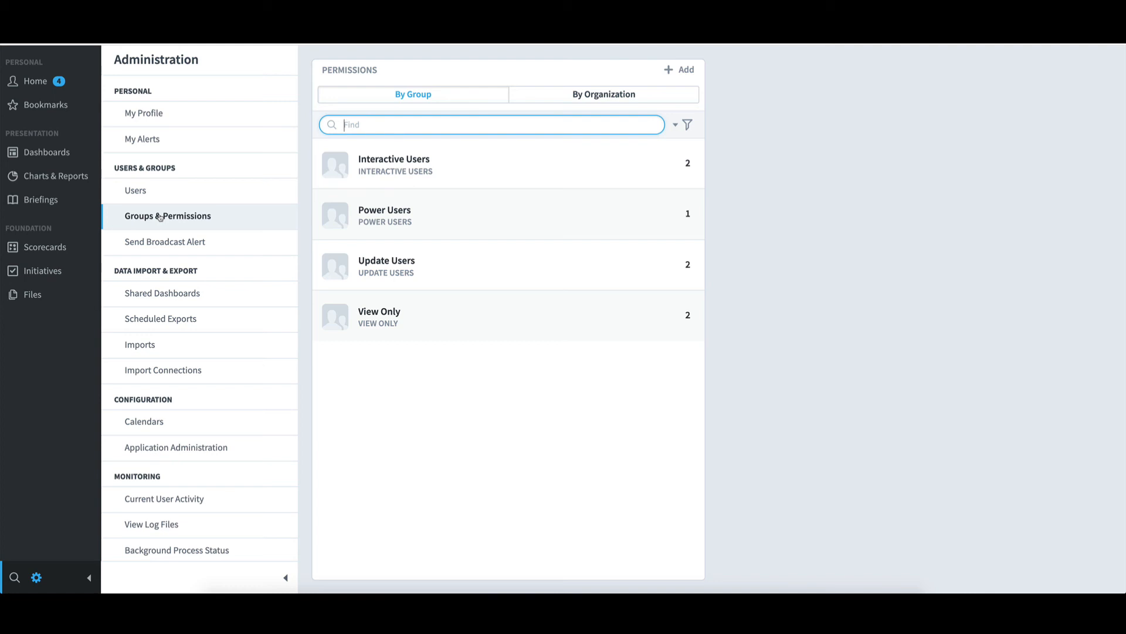
click(408, 215)
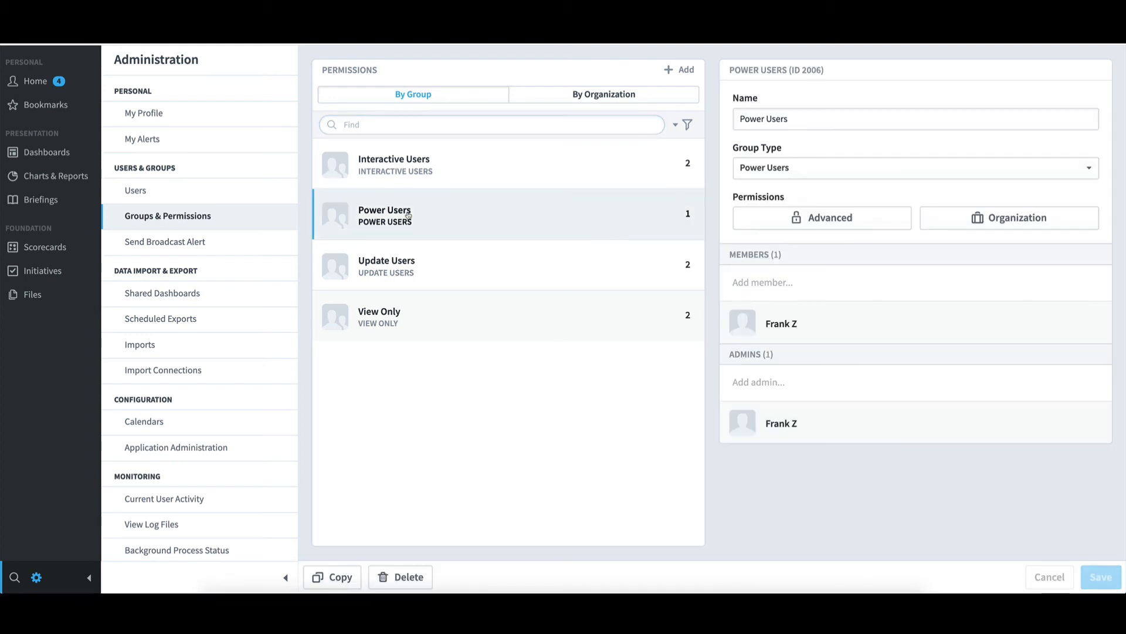
Try removing all Super Administration rights from the Power Users group's advanced permissions, and discard the change
click(770, 221)
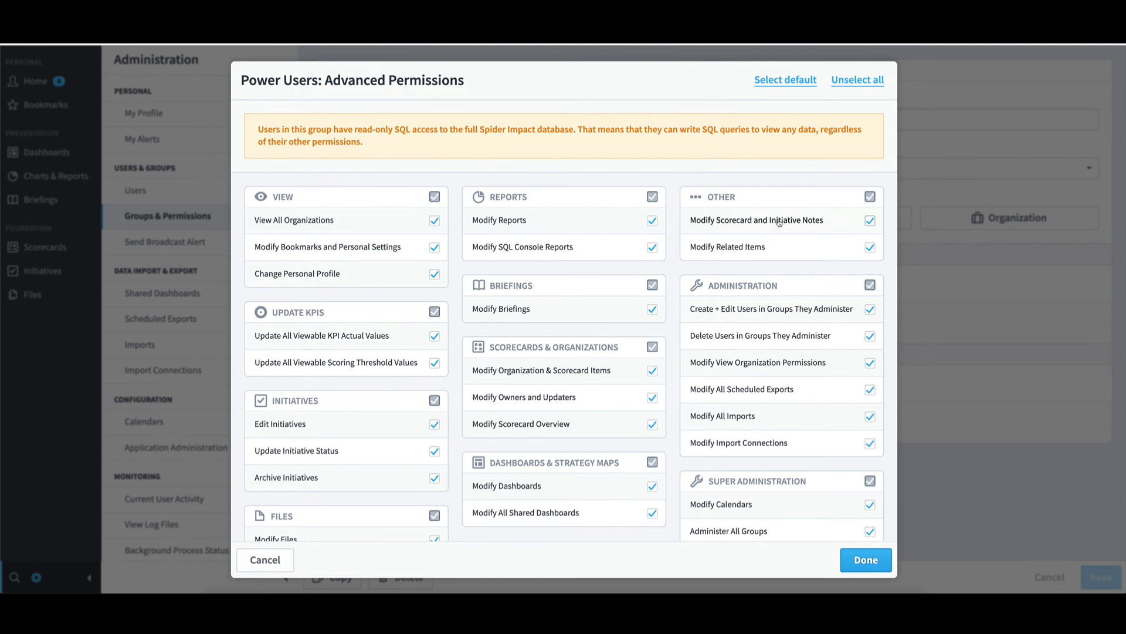
scroll(779, 222, down, 1)
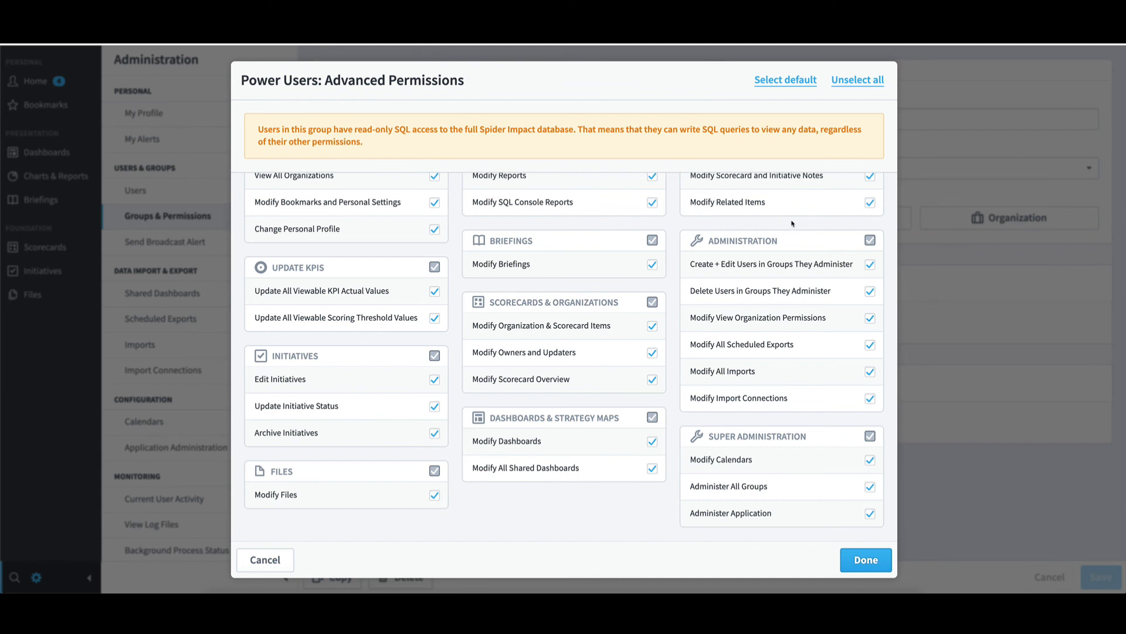
click(871, 437)
scroll(862, 427, up, 1)
scroll(862, 427, up, 1)
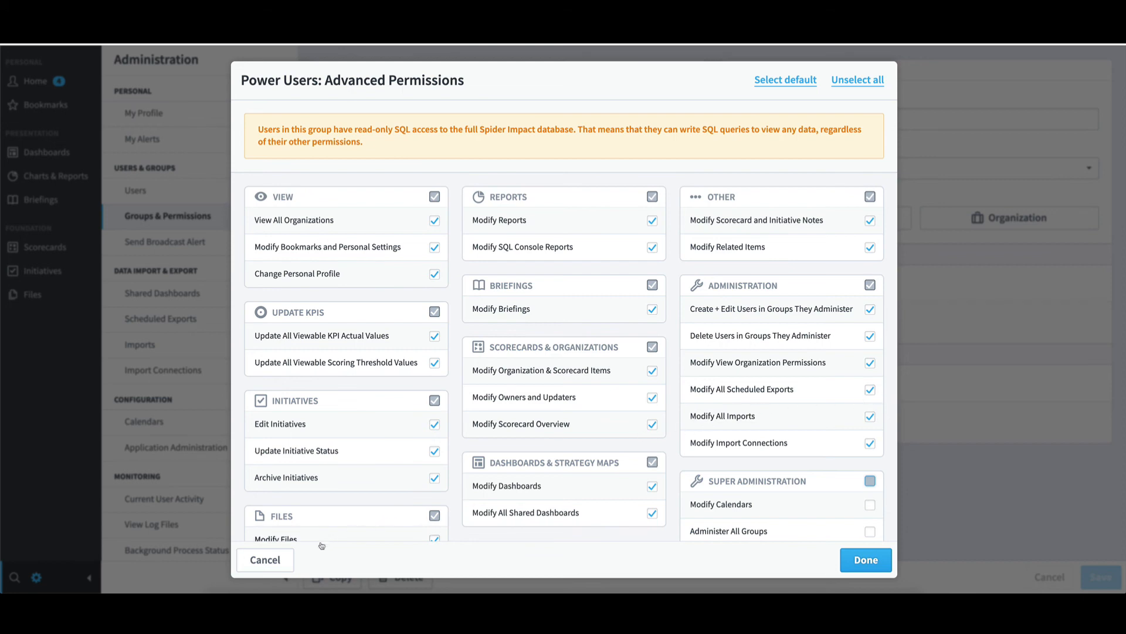
click(265, 560)
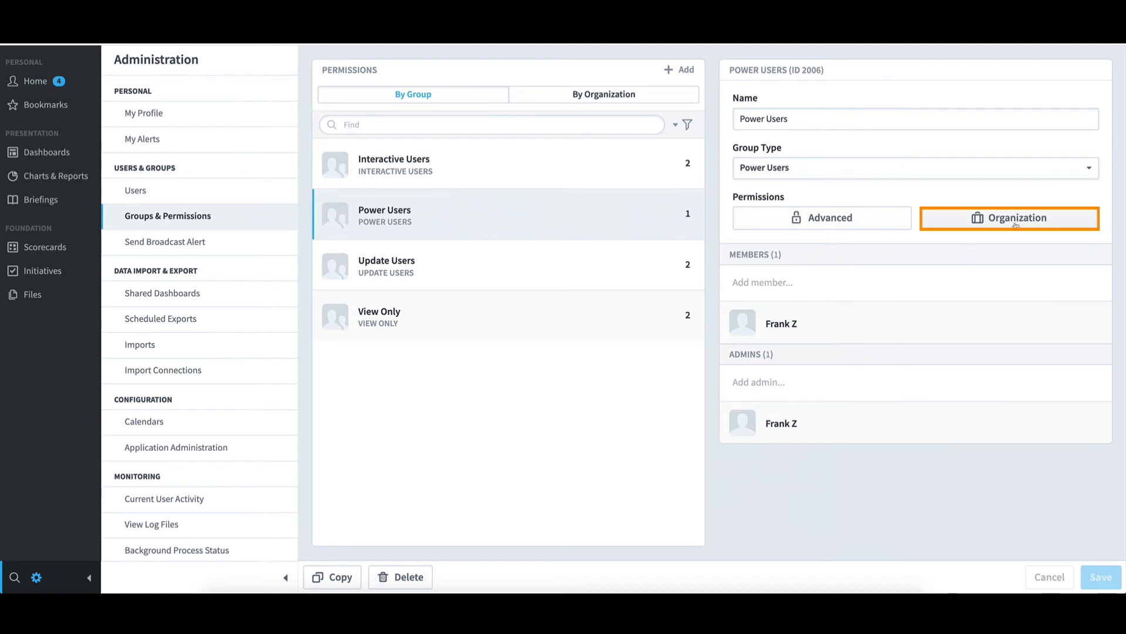
Review the organization permissions of the Power Users group without changing them
click(1016, 225)
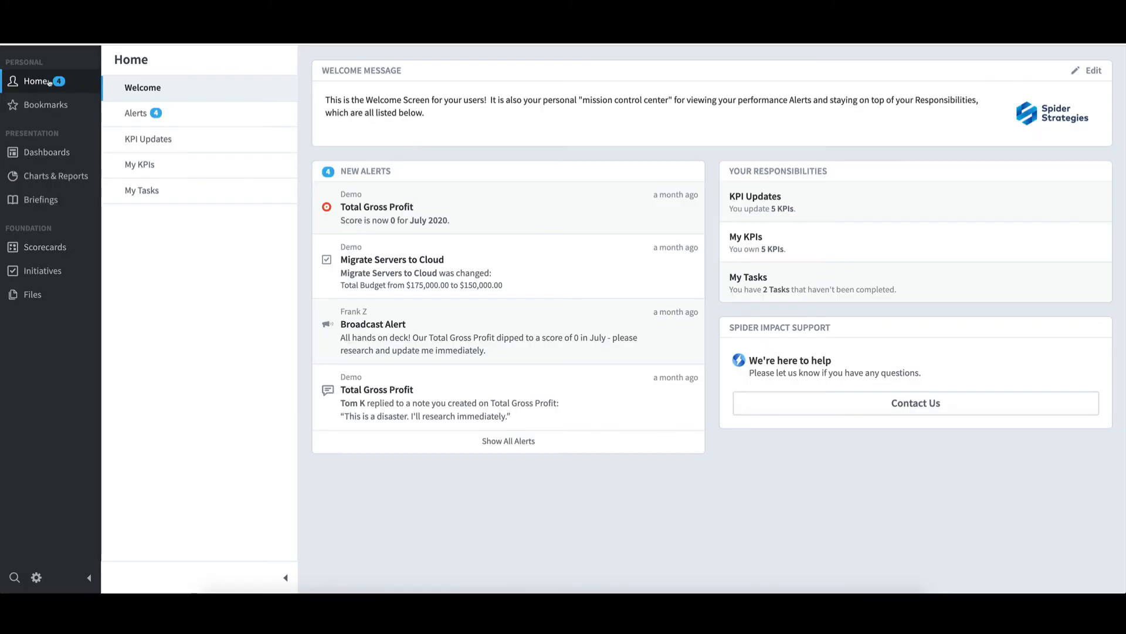
click(52, 250)
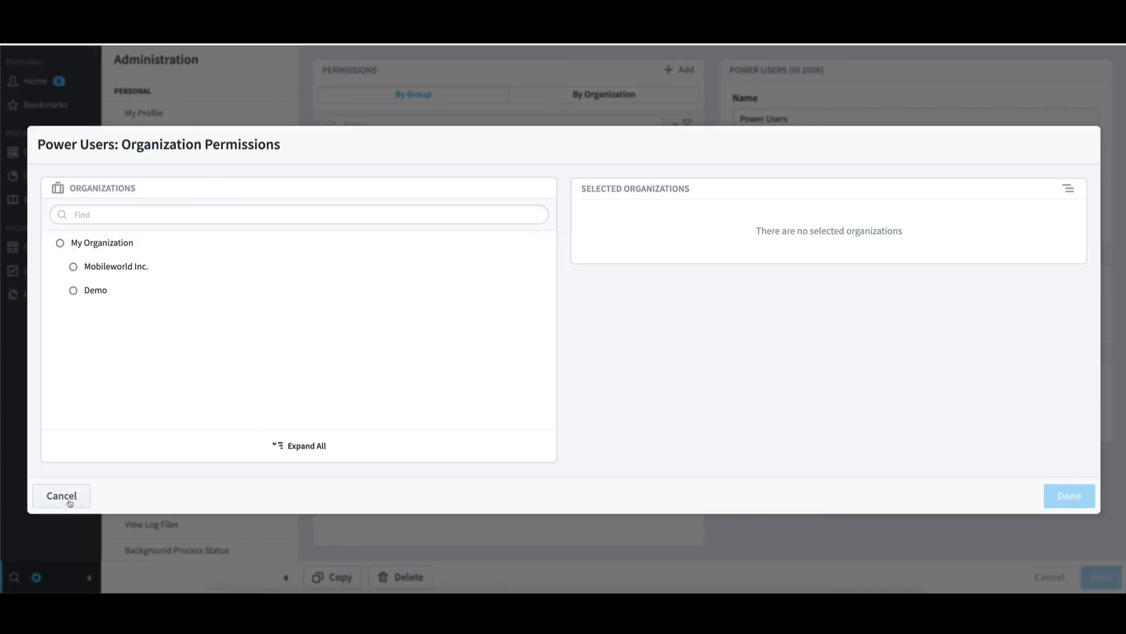
click(66, 497)
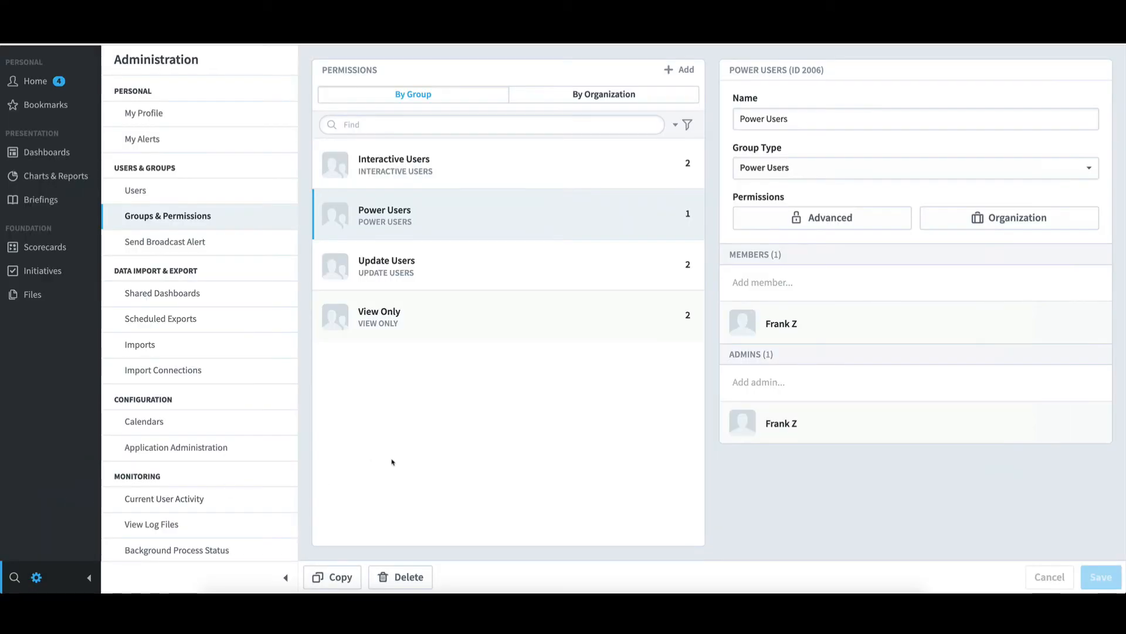
Review the advanced and organization permissions of the Update Users group without changing them
click(408, 272)
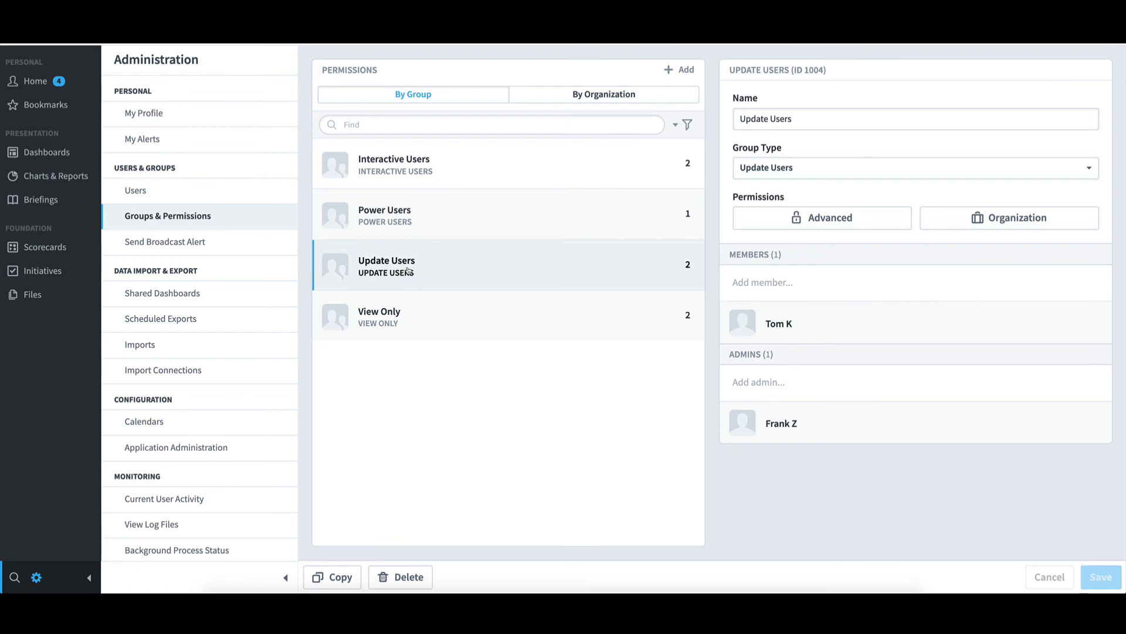
click(798, 227)
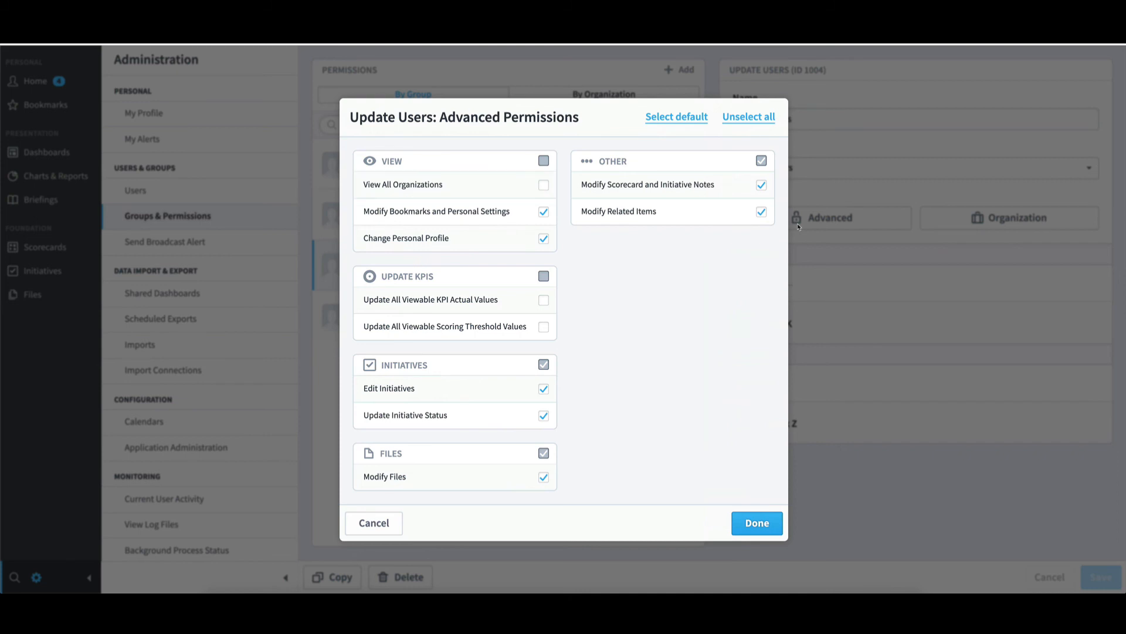
click(392, 521)
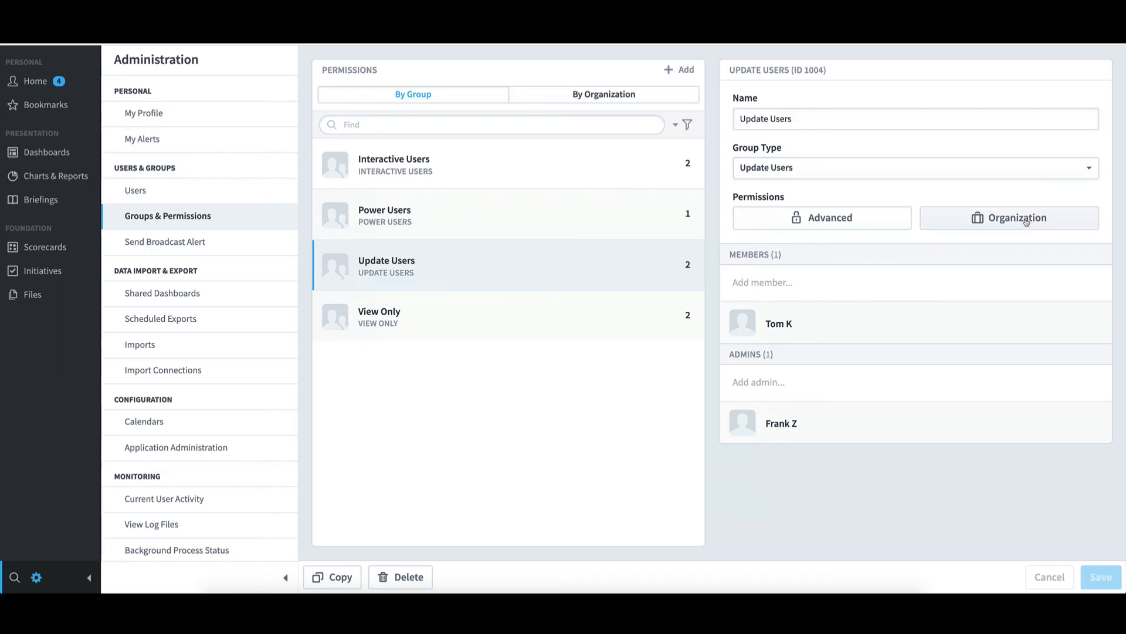
click(1027, 220)
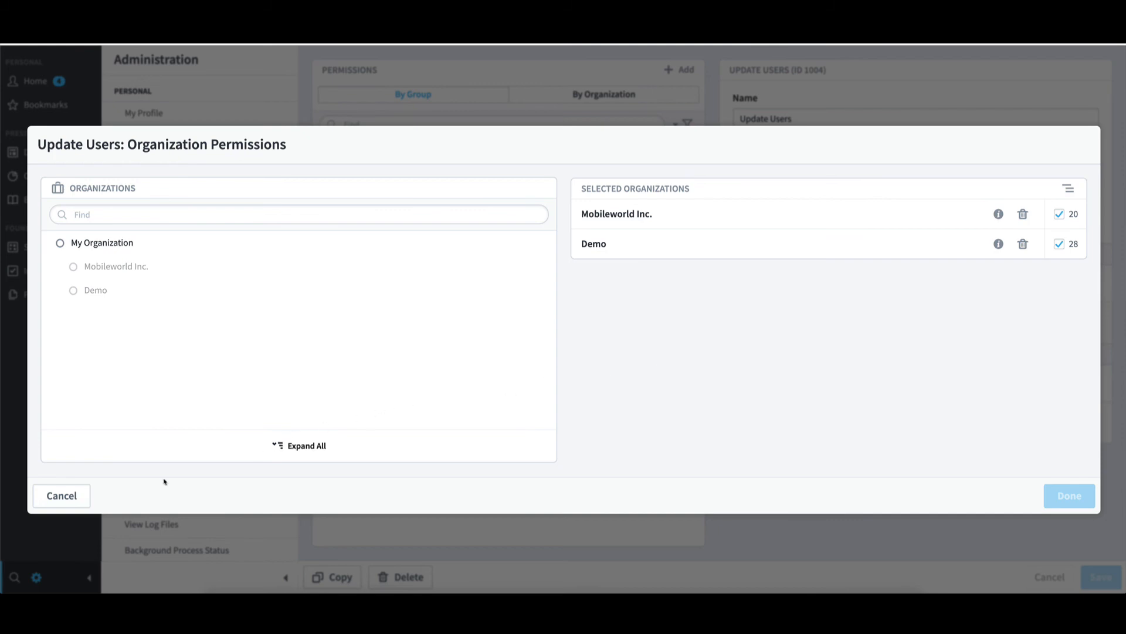
click(83, 496)
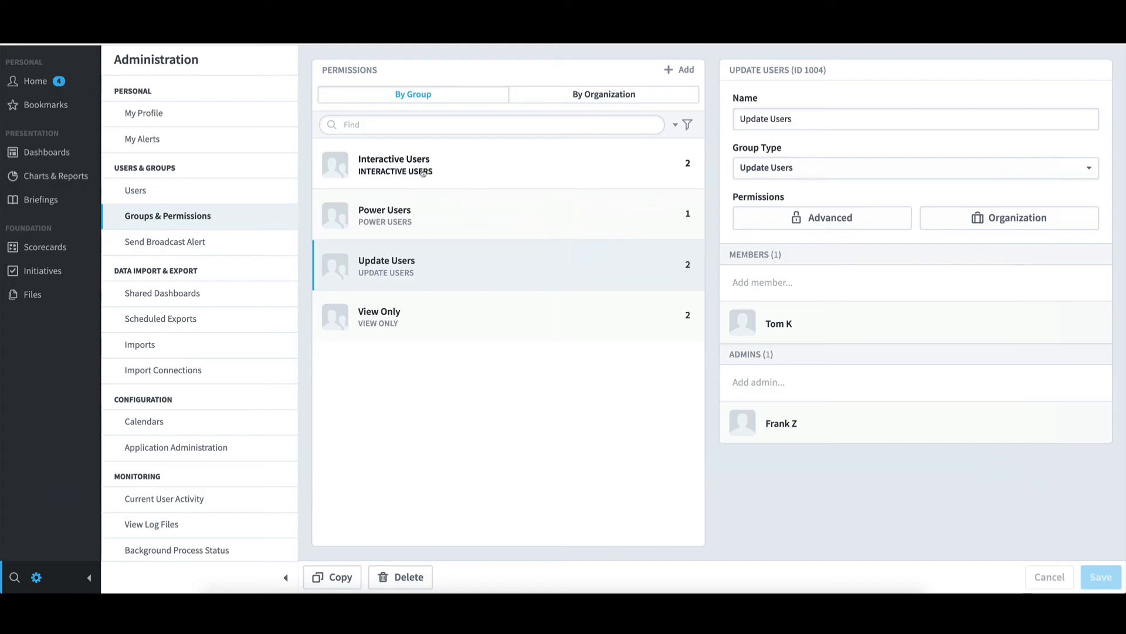
Review the advanced permissions of the Interactive Users group, including View All Organizations
click(422, 172)
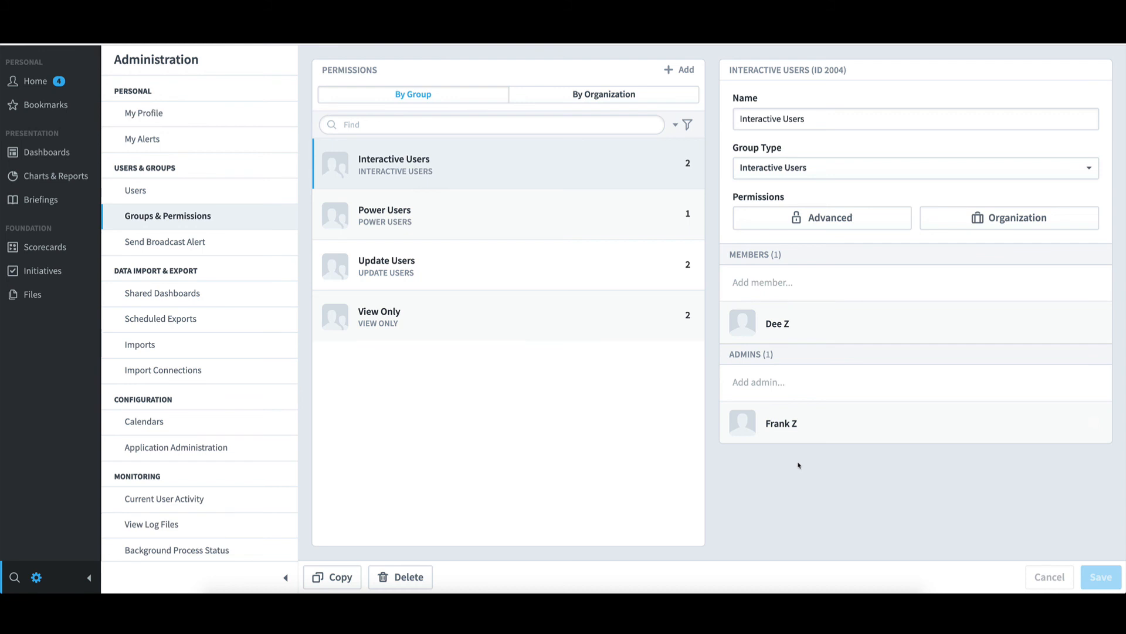
click(820, 226)
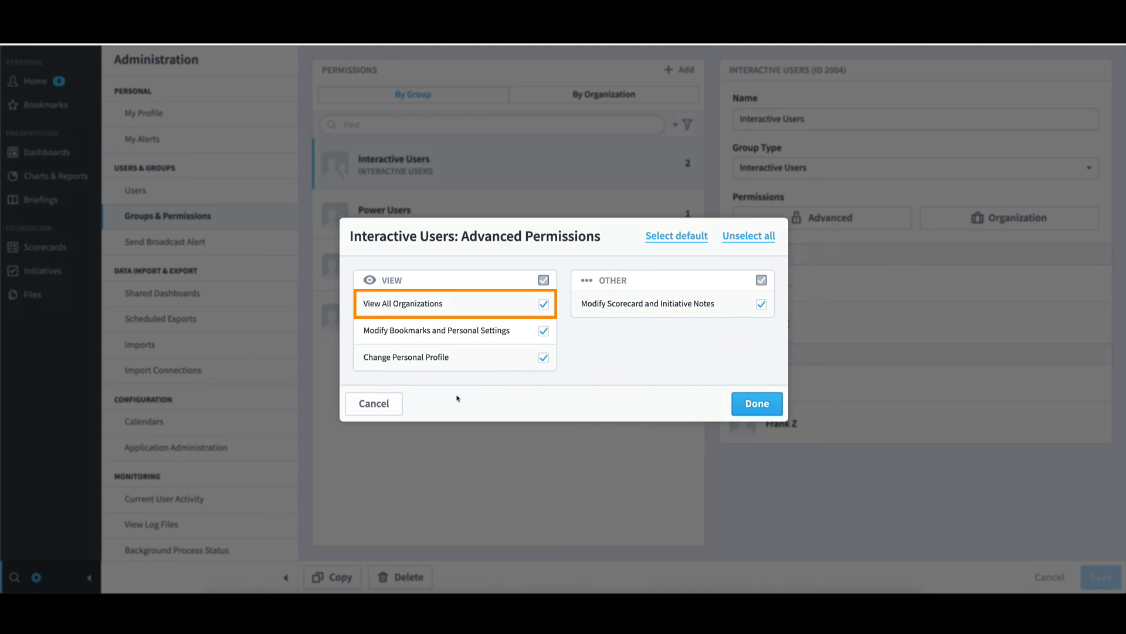
click(397, 404)
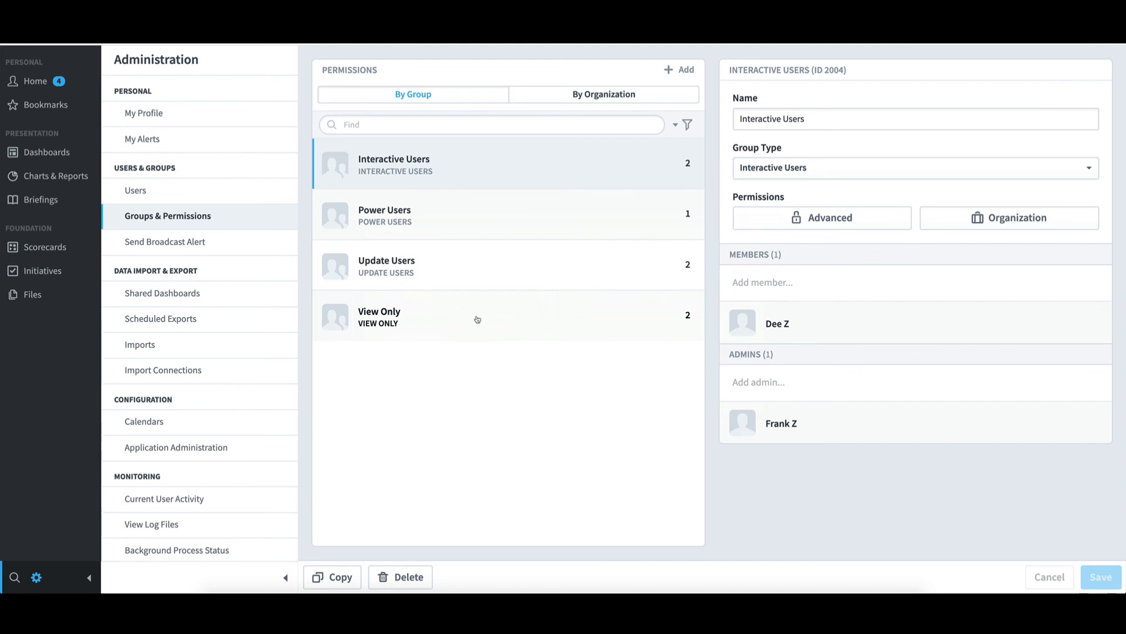
Review the advanced permissions of the View Only group, including View All Organizations
click(477, 319)
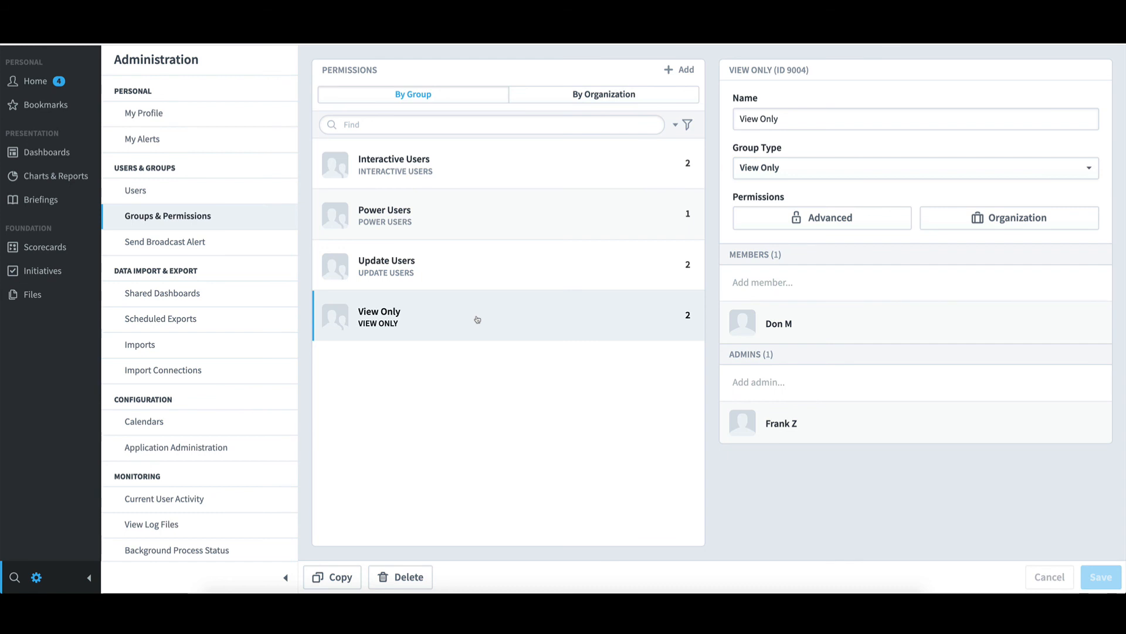
click(832, 216)
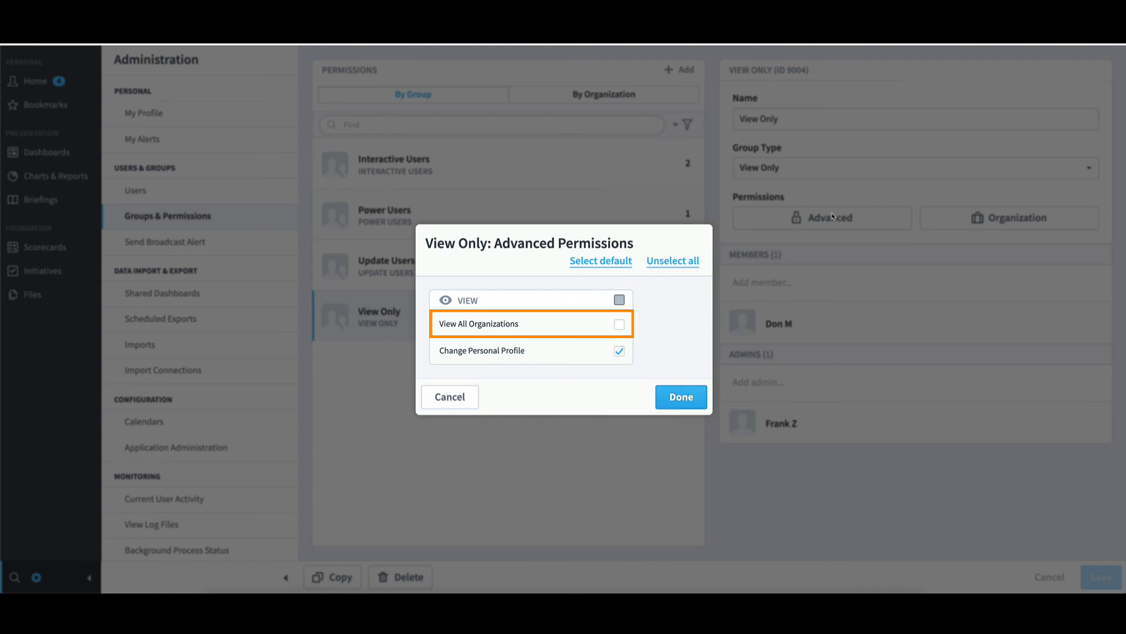
click(451, 398)
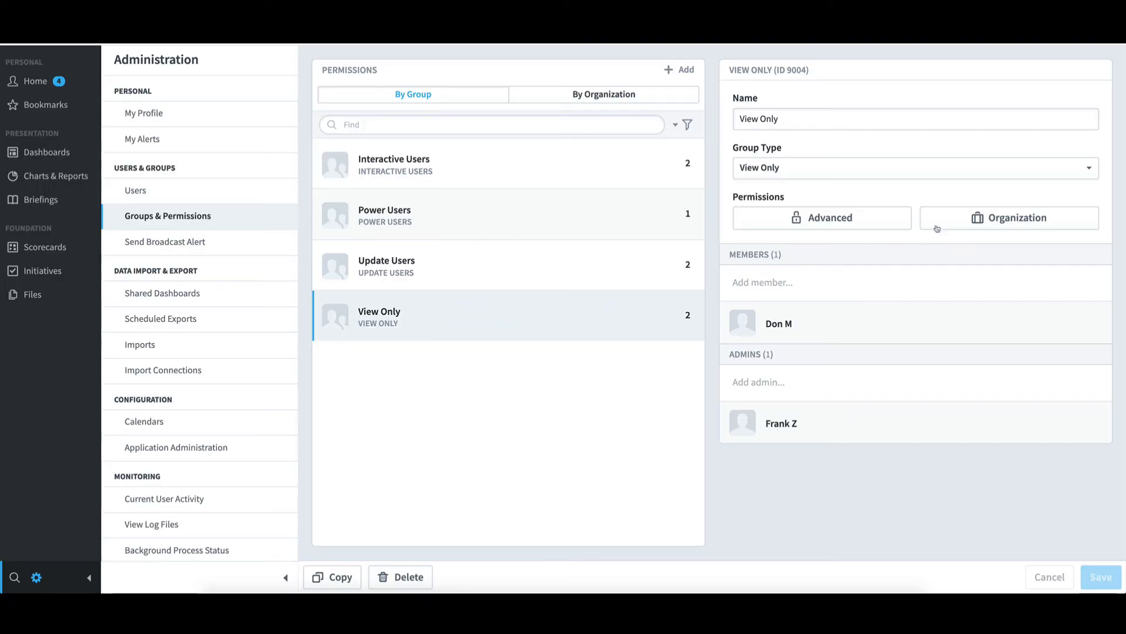
Try adding the Financial organization under Mobileworld Inc. to the View Only group's organization permissions, and discard the change
click(964, 223)
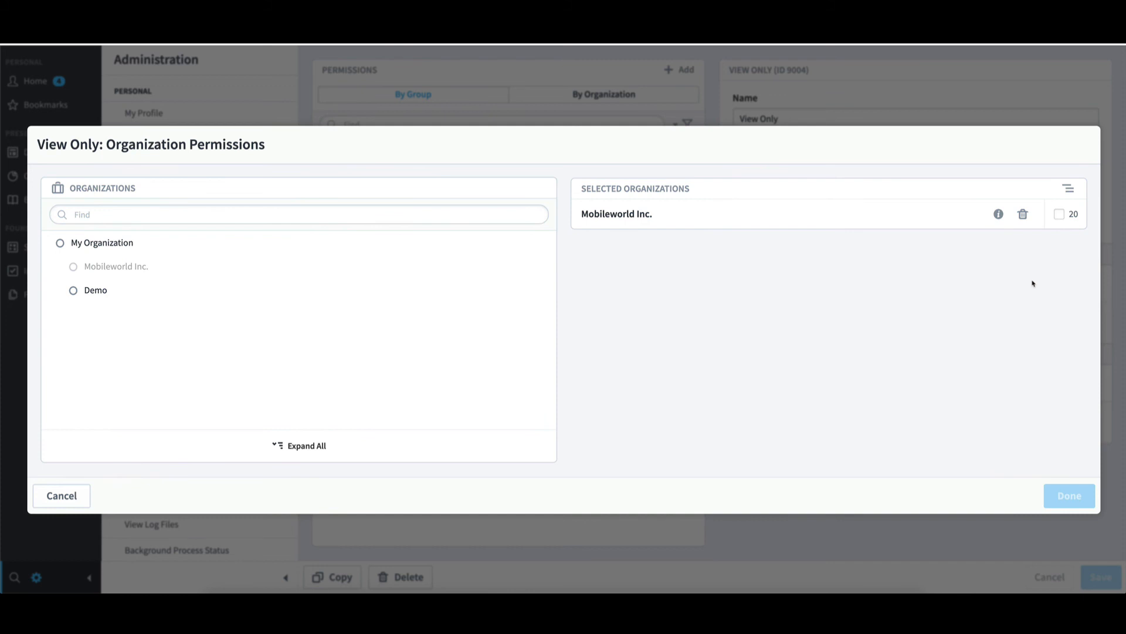
click(62, 268)
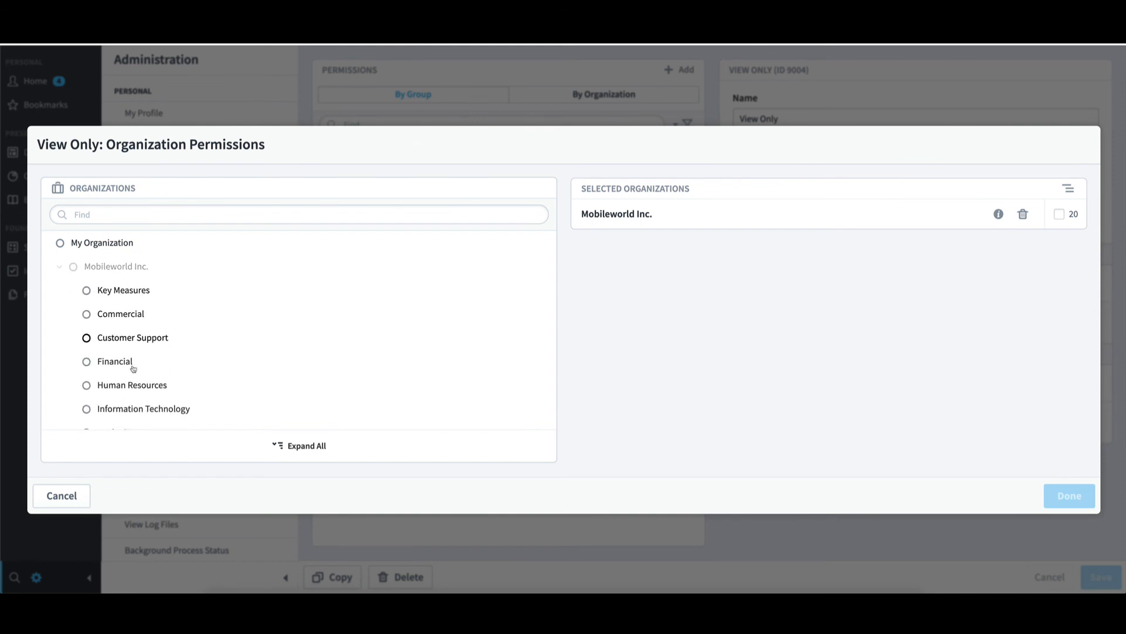
mouse_move(447, 371)
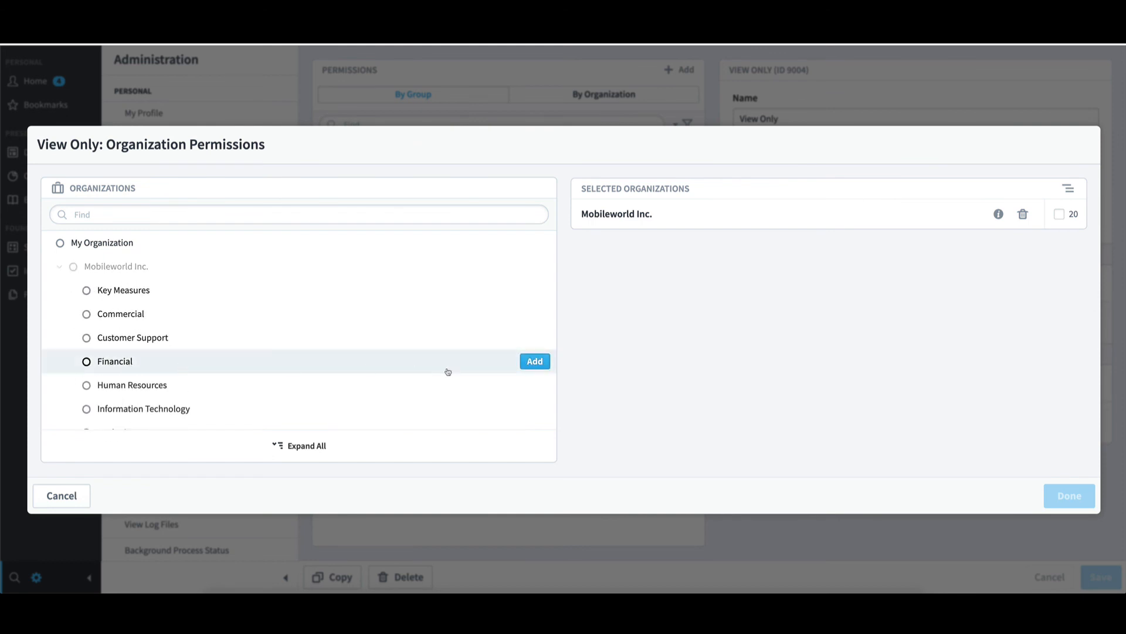
click(535, 362)
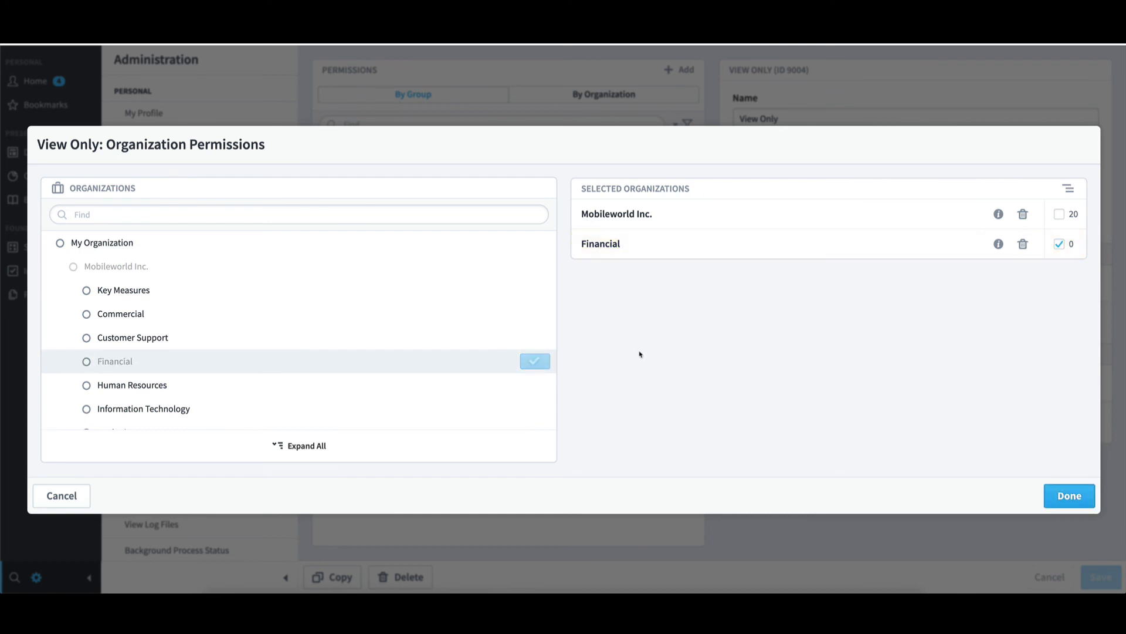
click(82, 500)
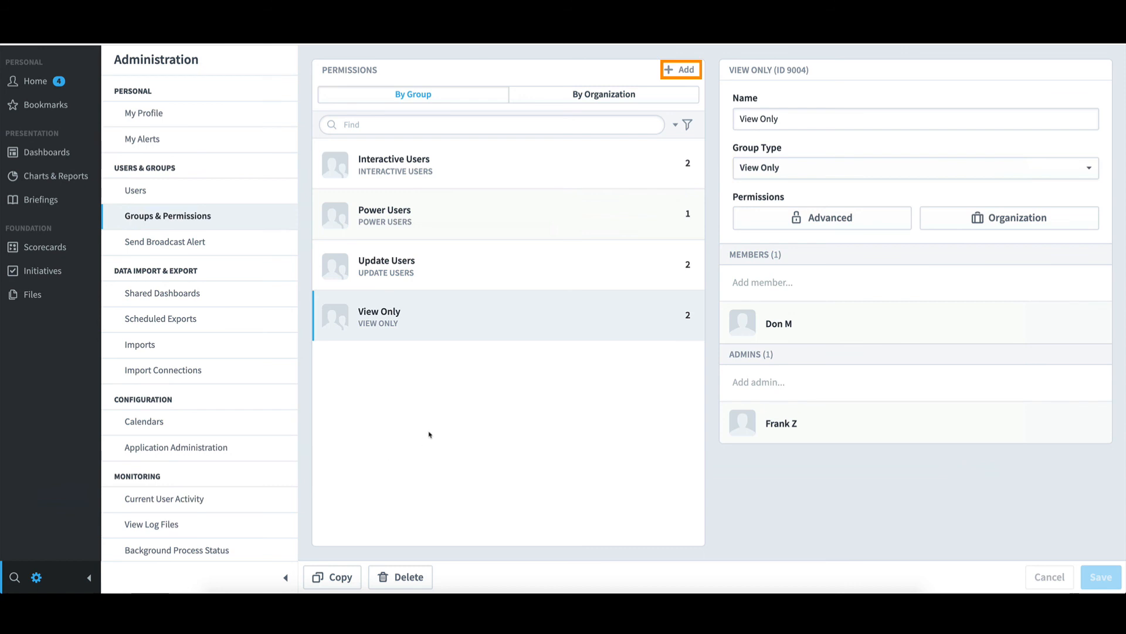
Add a new group named Training with the group type Interactive Users
click(683, 71)
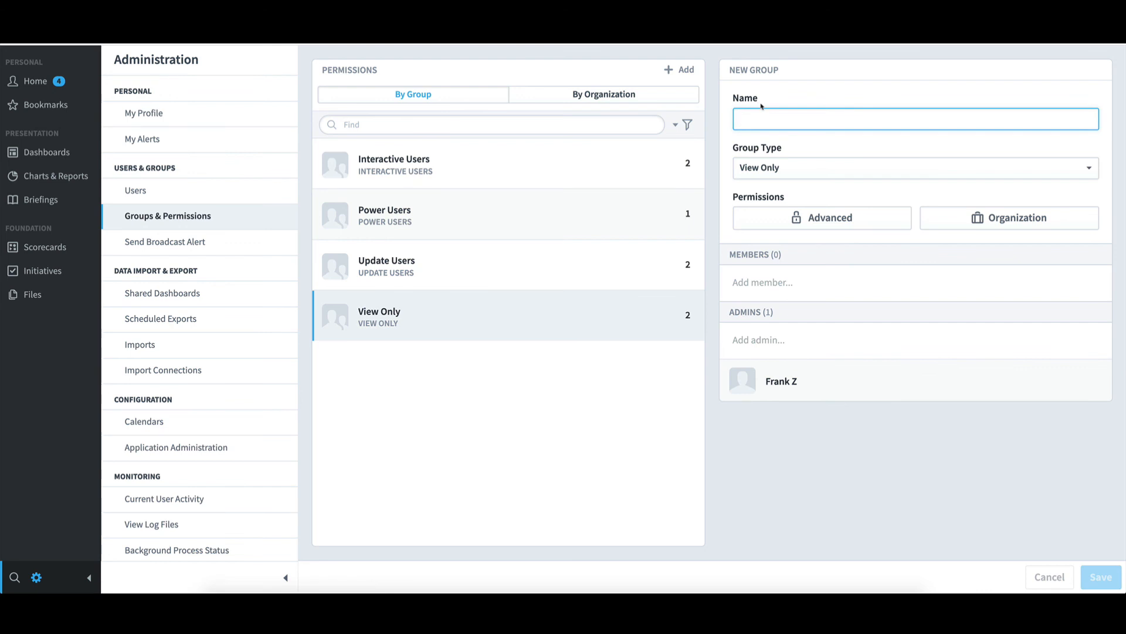
text(Training)
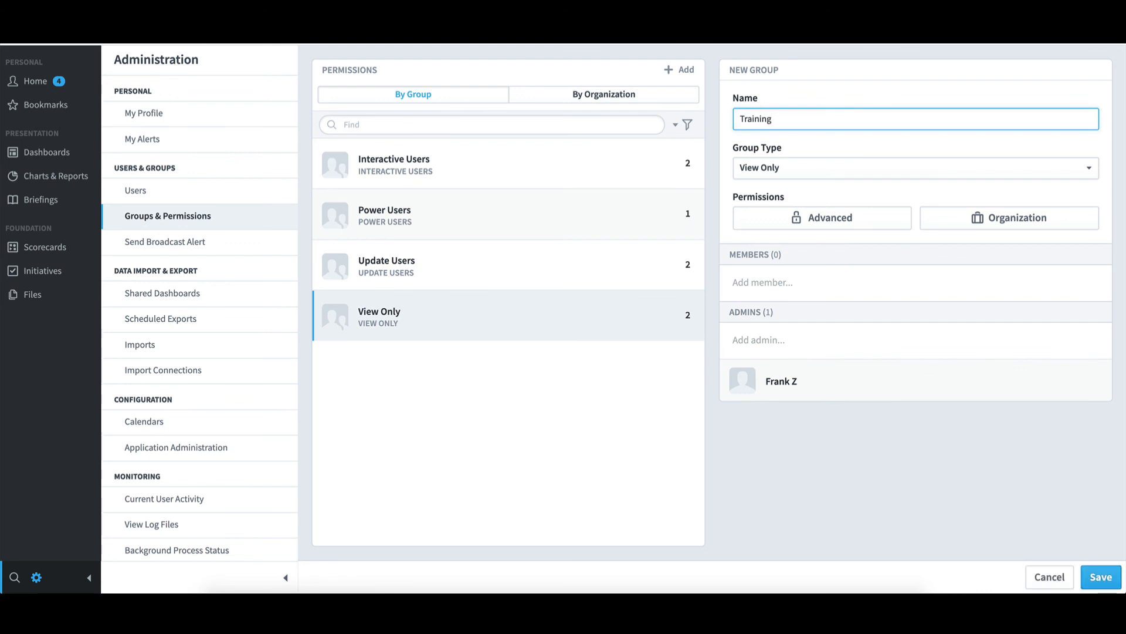
click(768, 169)
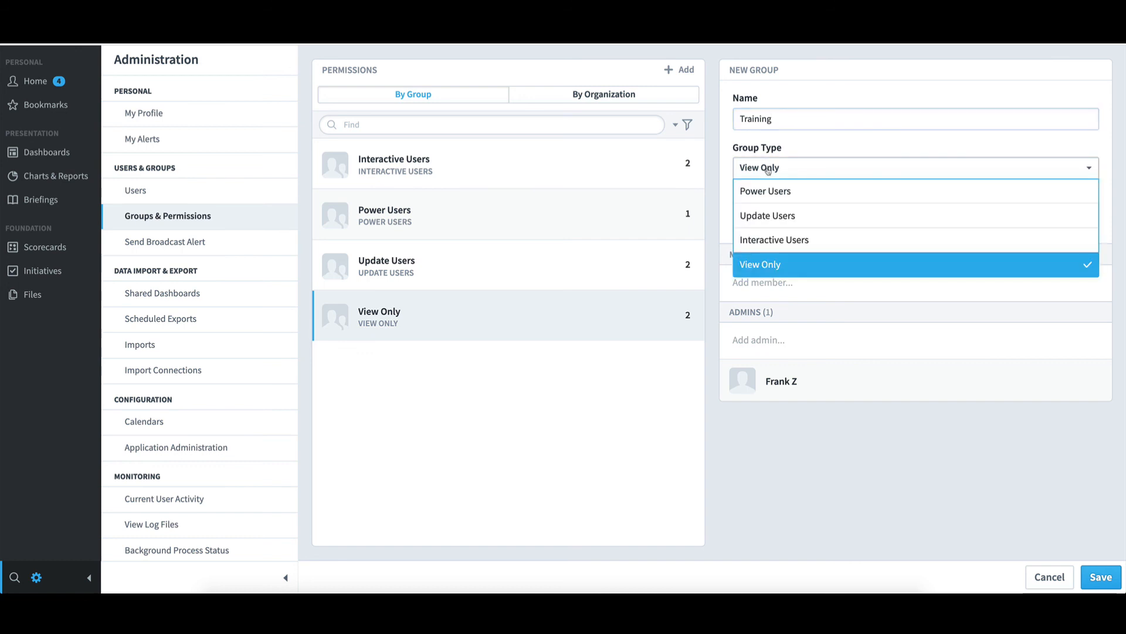
click(786, 243)
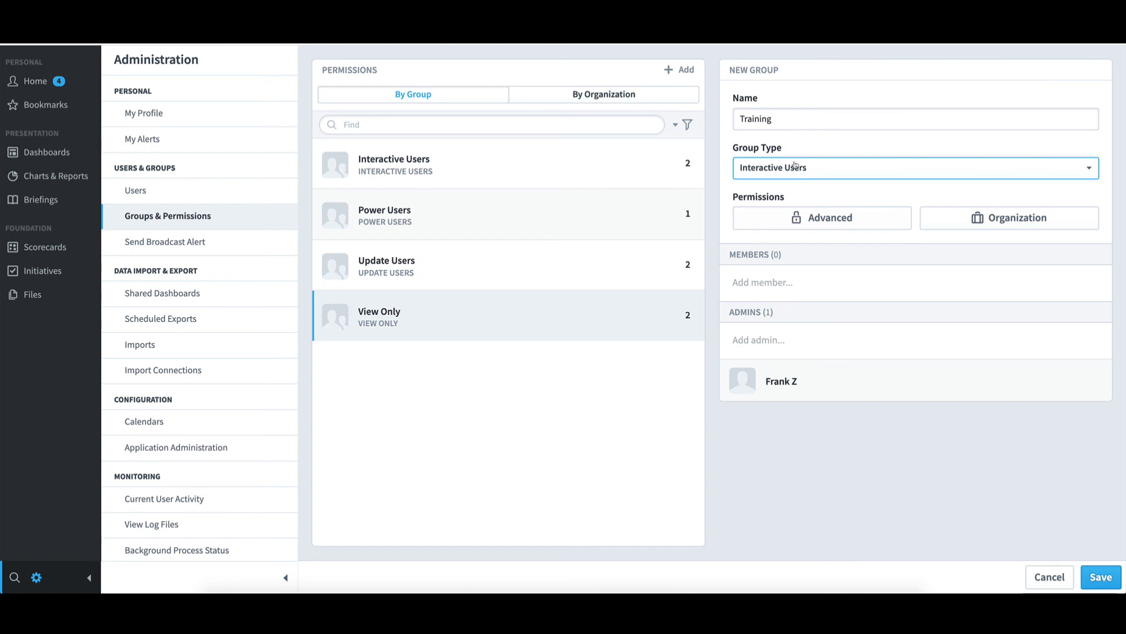
Review the new Training group's advanced and organization permissions without changing them
click(799, 218)
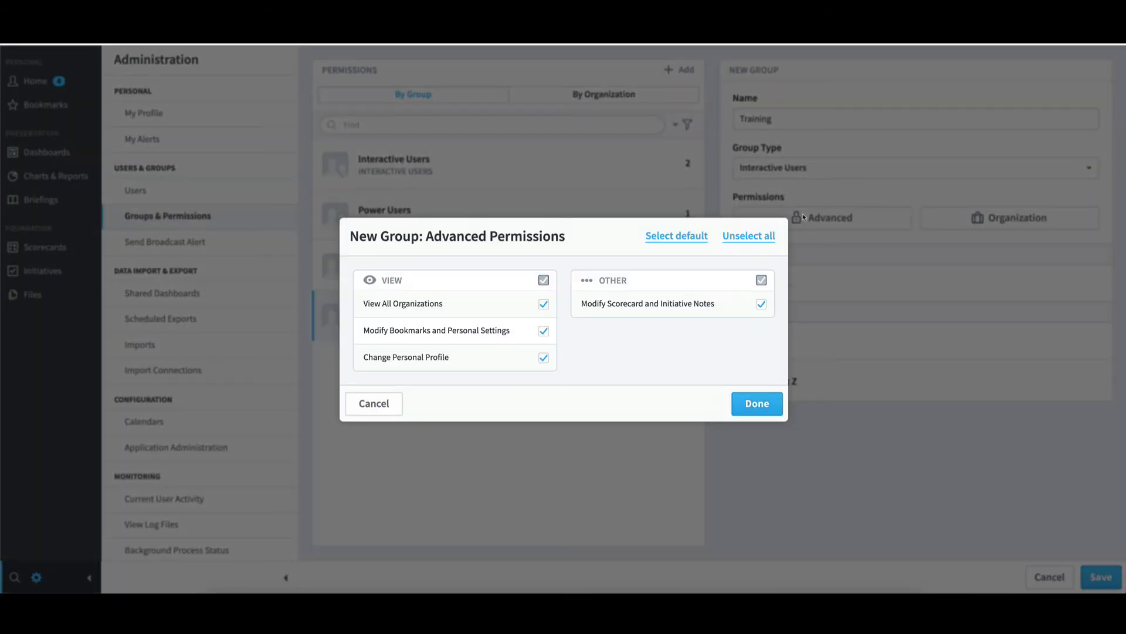
click(388, 410)
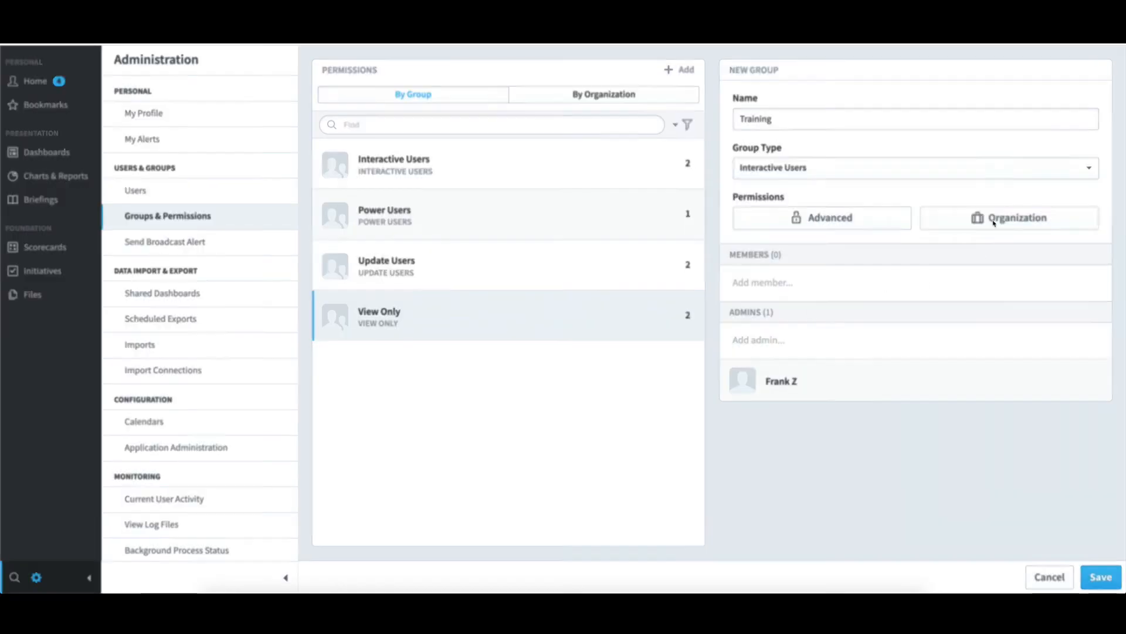
click(994, 223)
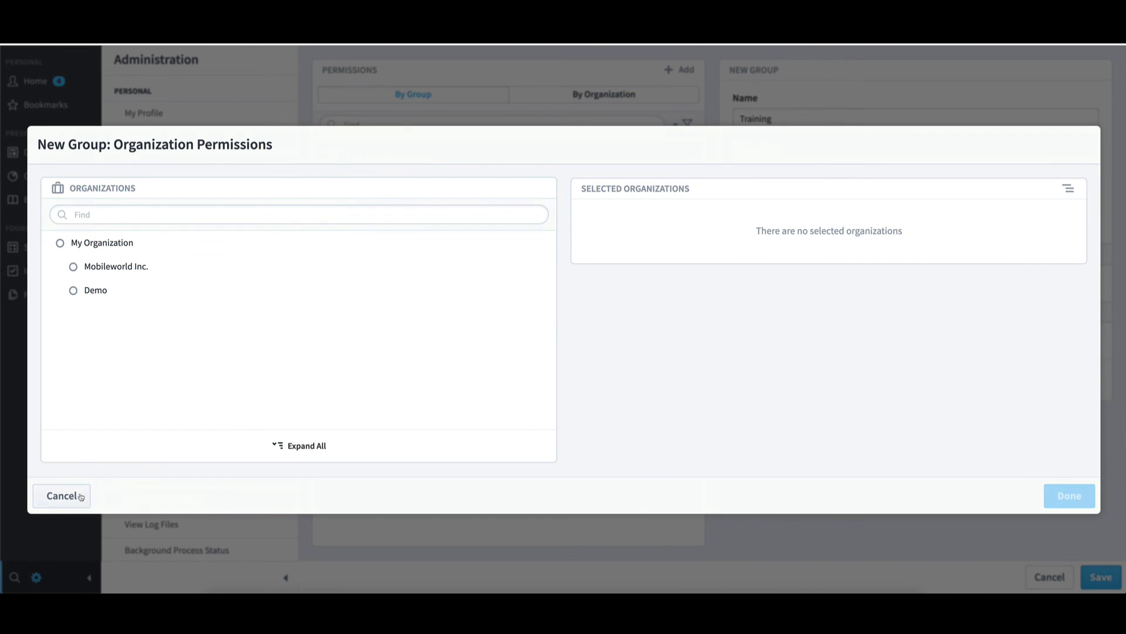
click(62, 495)
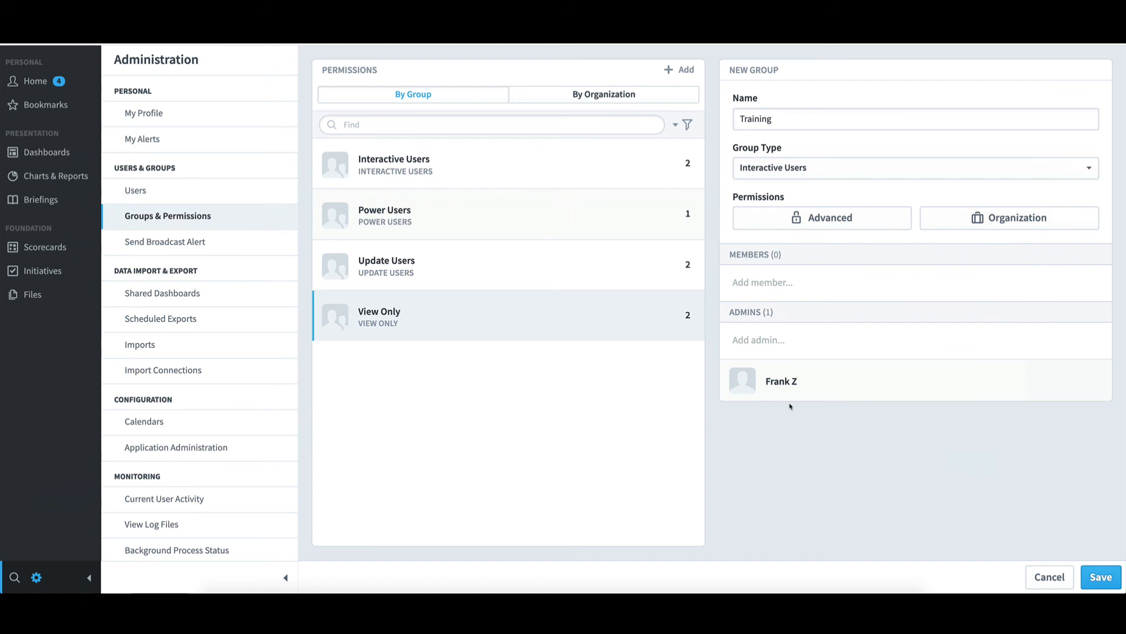
Try adding the first listed user as a member of the new Training group, and discard the new group
click(768, 285)
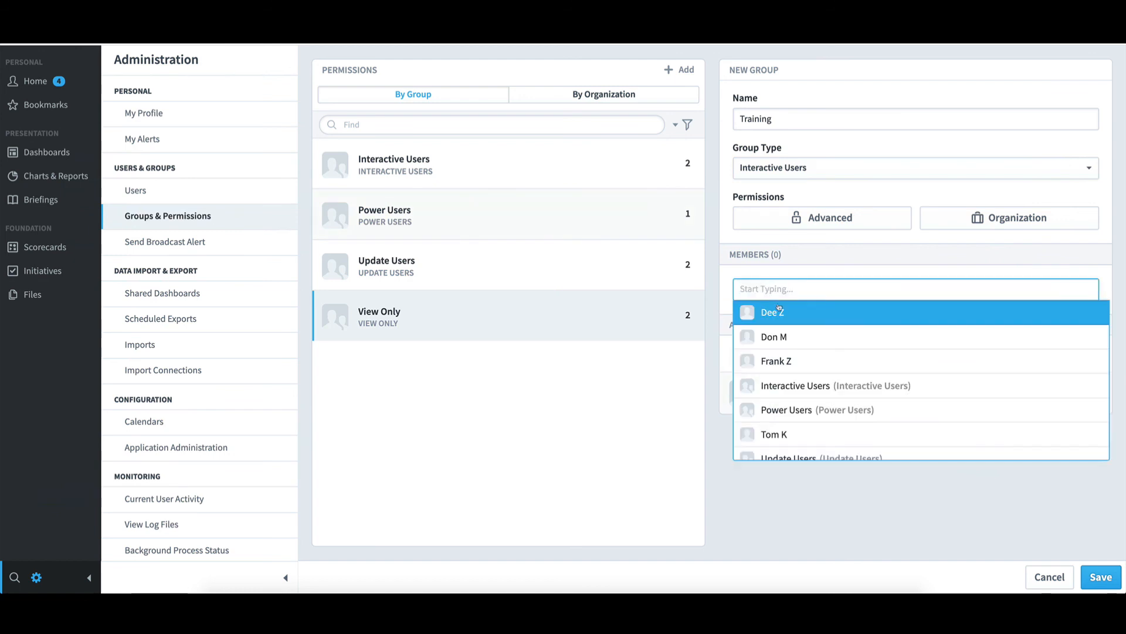
click(780, 314)
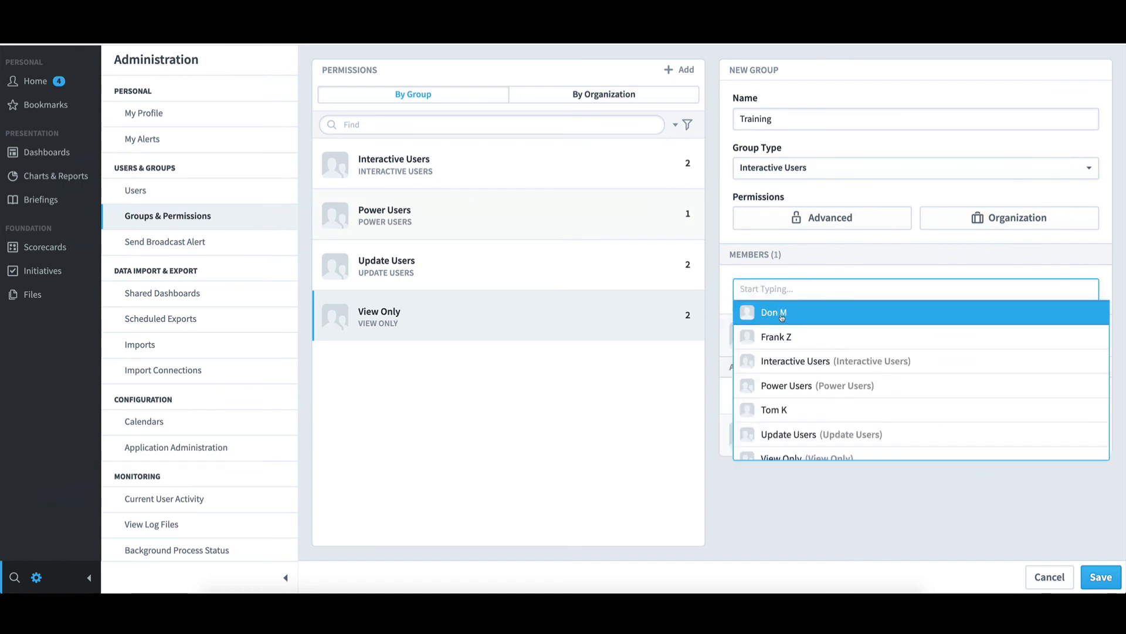
click(811, 274)
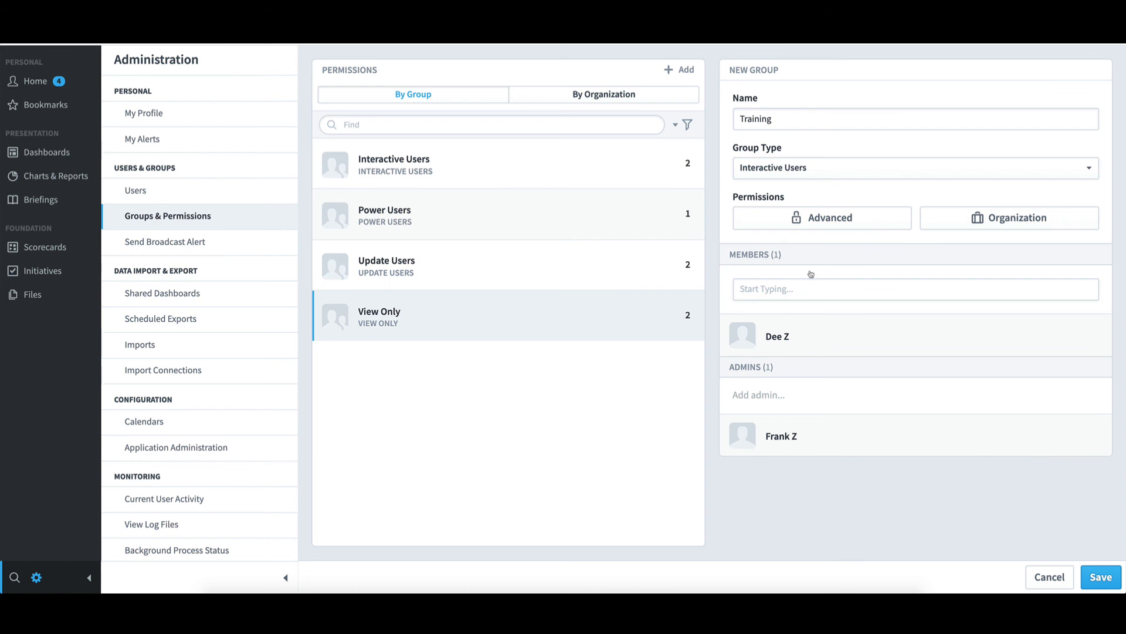
click(1059, 577)
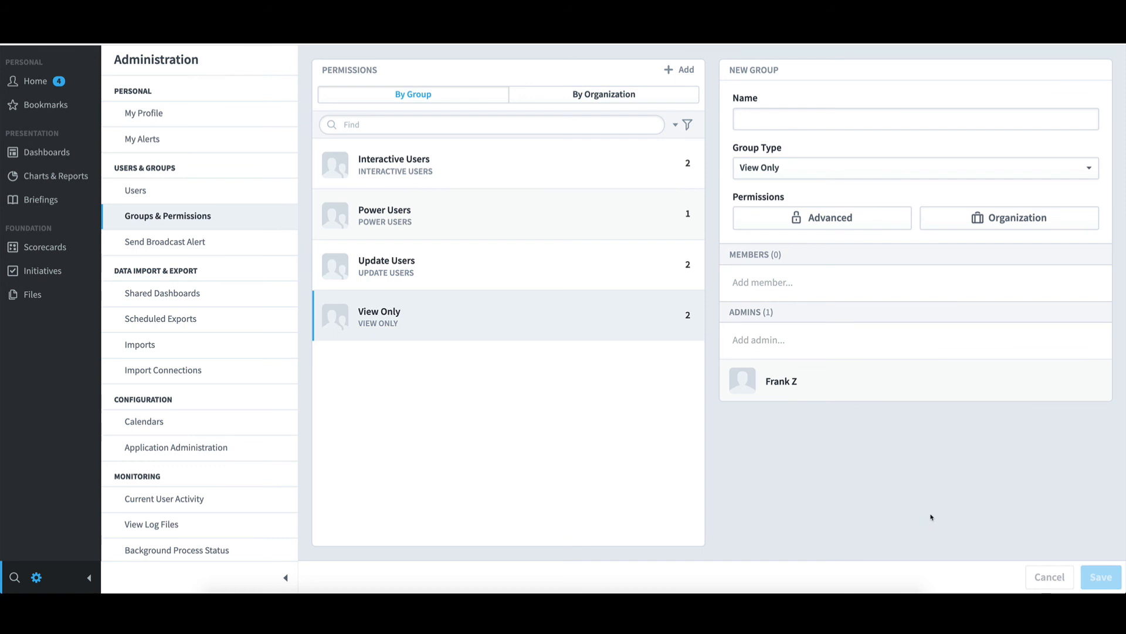
Copy the View Only group as View Only Copy, including group members, group admins and organization permissions, and open the copy for editing
click(405, 327)
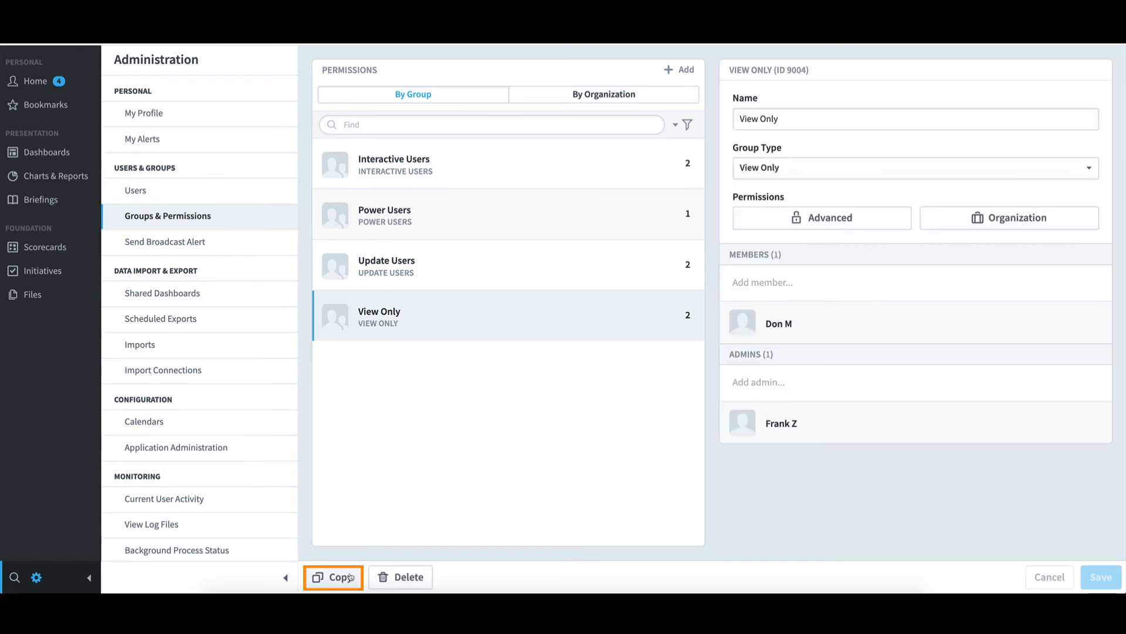
click(350, 577)
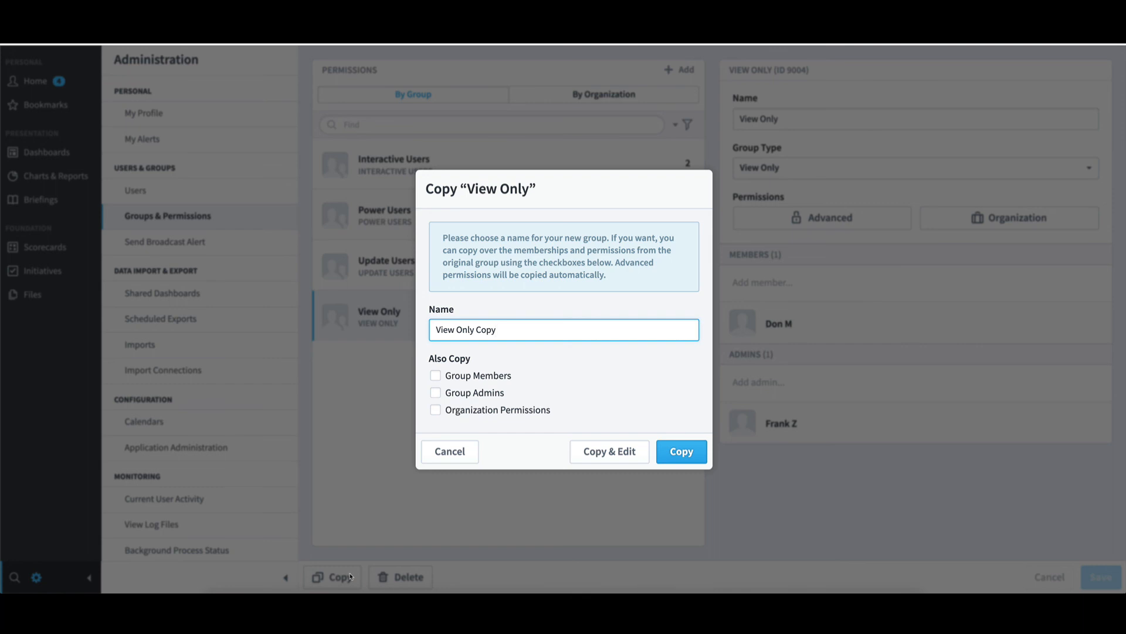
click(436, 376)
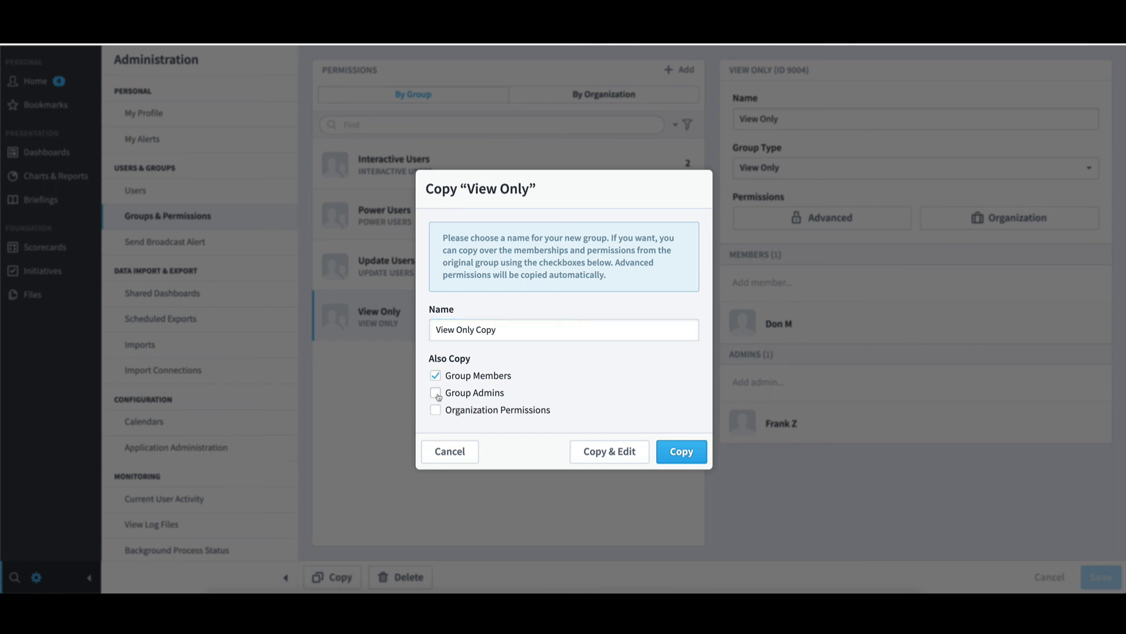
click(435, 393)
click(436, 410)
click(625, 452)
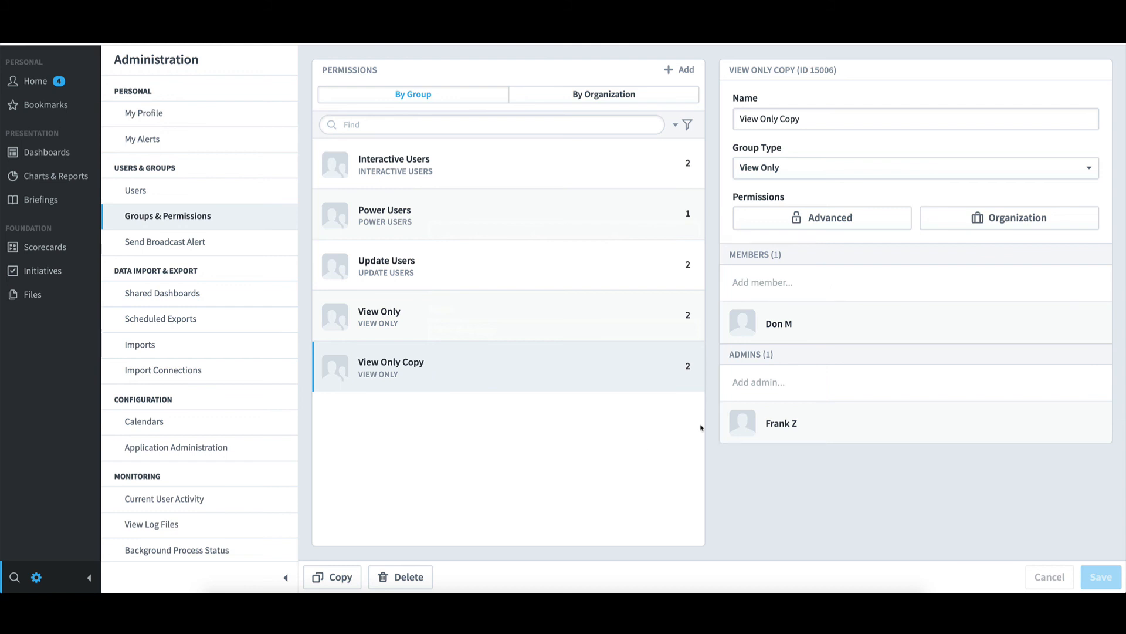
Review the organization and advanced permissions of the View Only Copy group without saving any changes
click(983, 221)
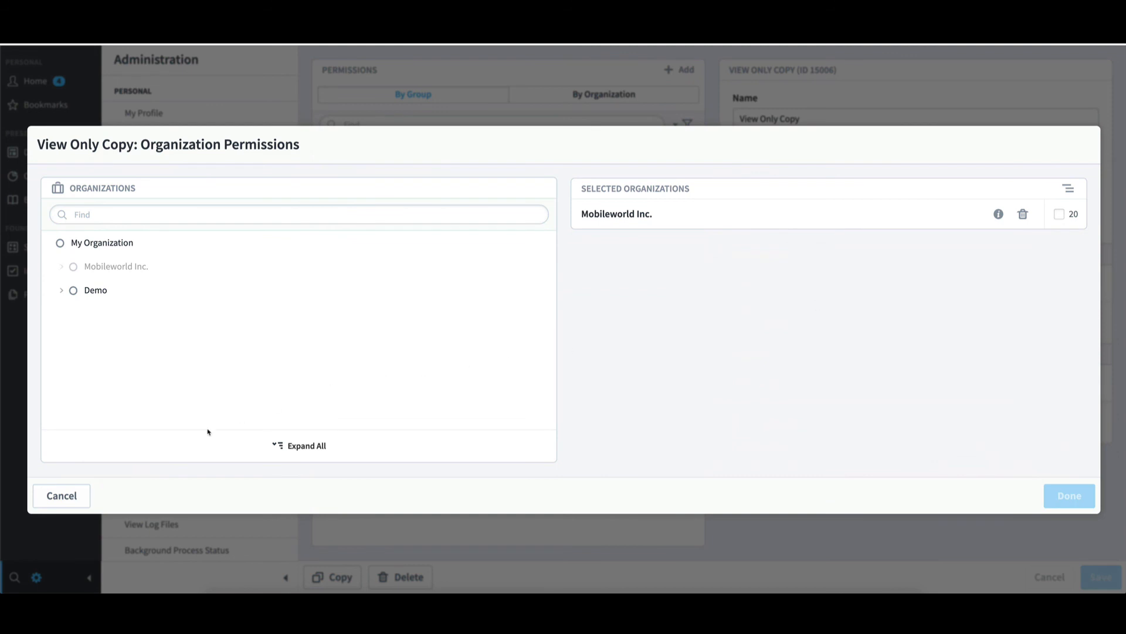
click(87, 496)
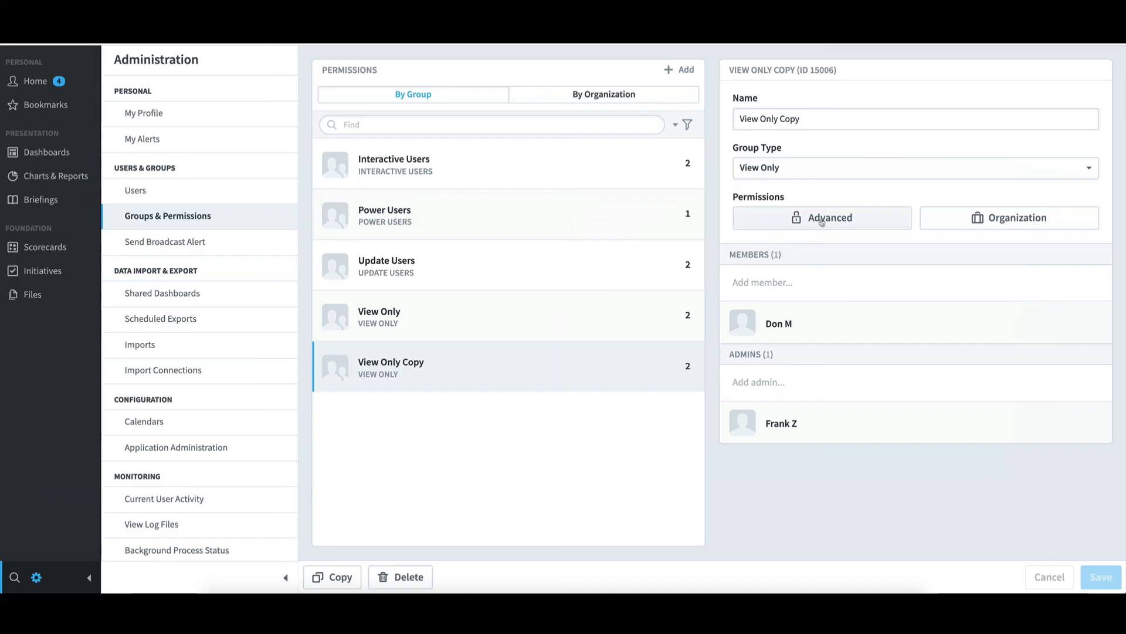
click(822, 221)
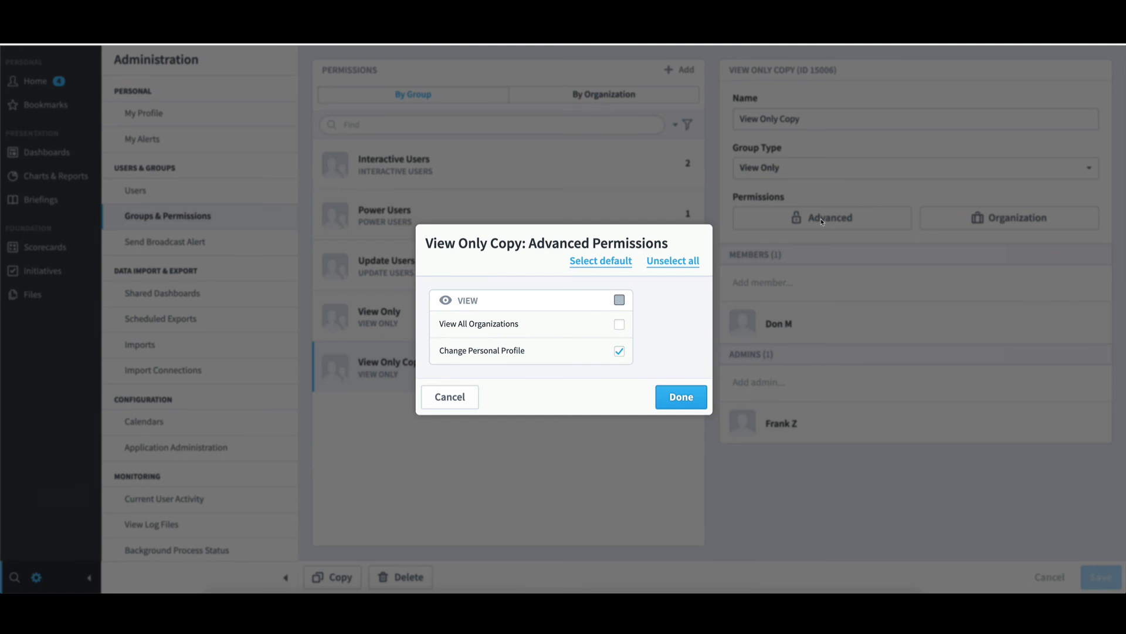
click(619, 324)
click(620, 351)
click(476, 401)
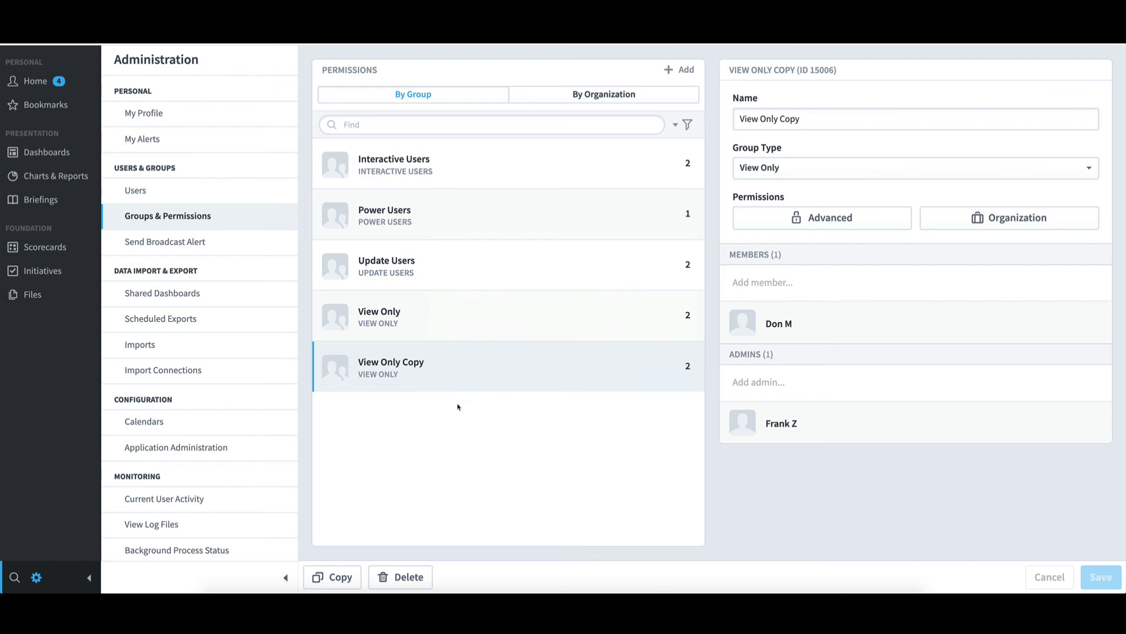
Delete the View Only Copy group and confirm the deletion
click(428, 376)
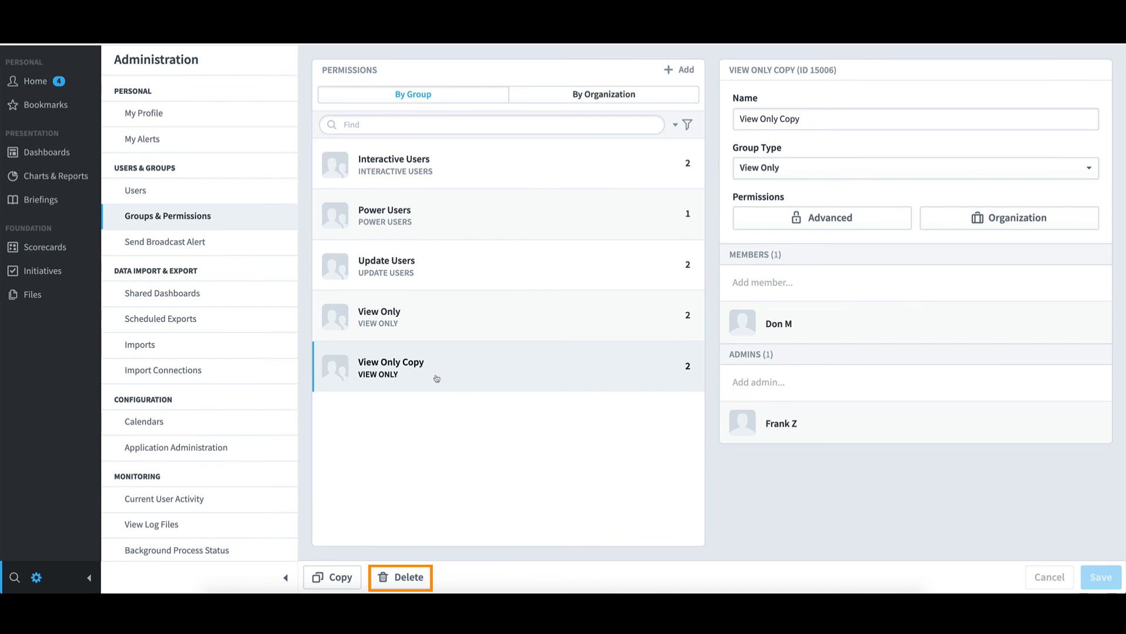
click(418, 576)
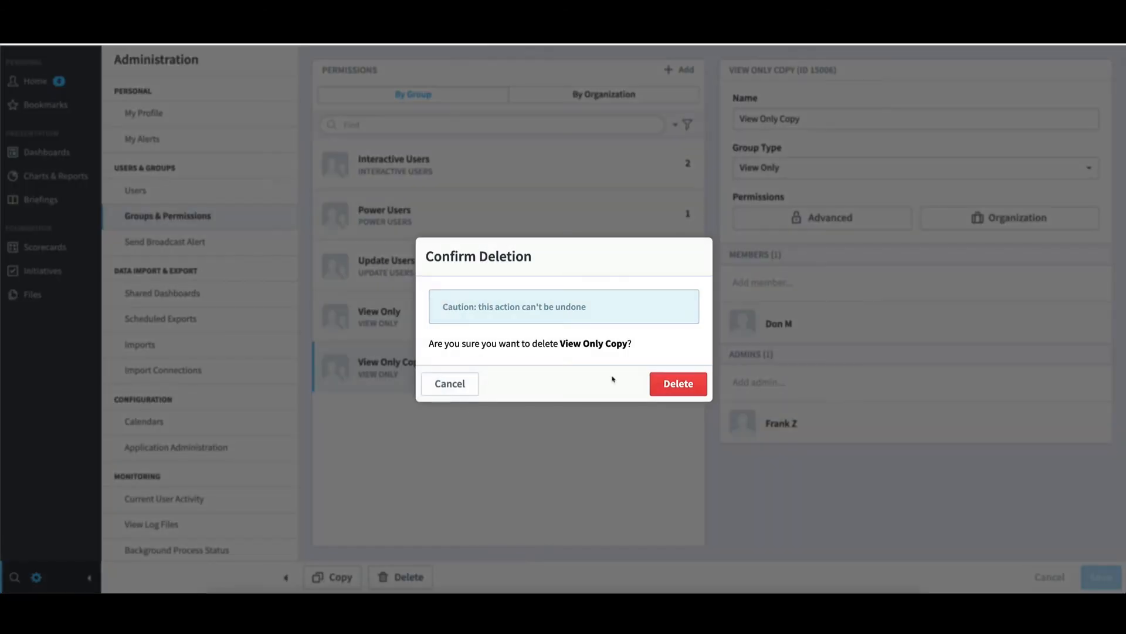
click(678, 384)
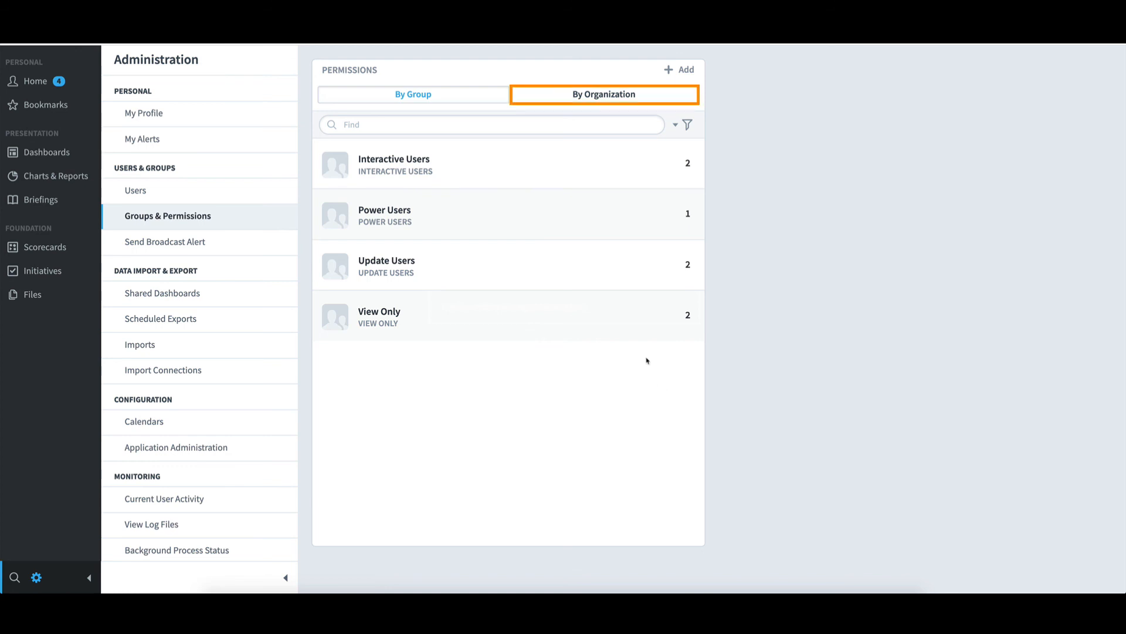
Examine permissions by organization for Mobileworld Inc., including the groups that can view all organizations
click(605, 97)
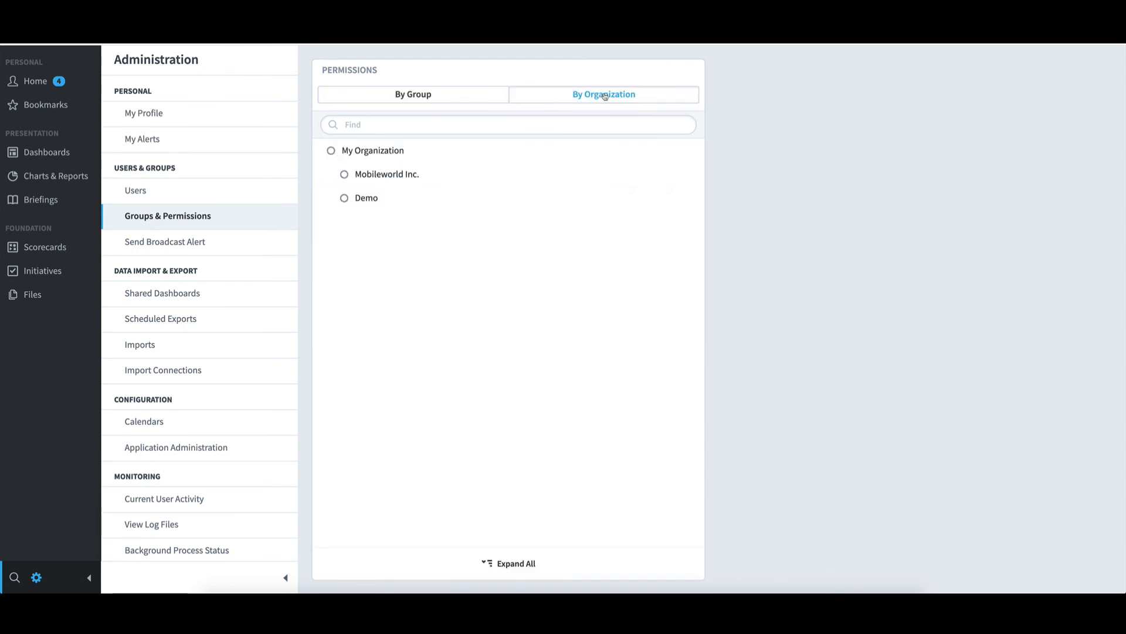
click(391, 177)
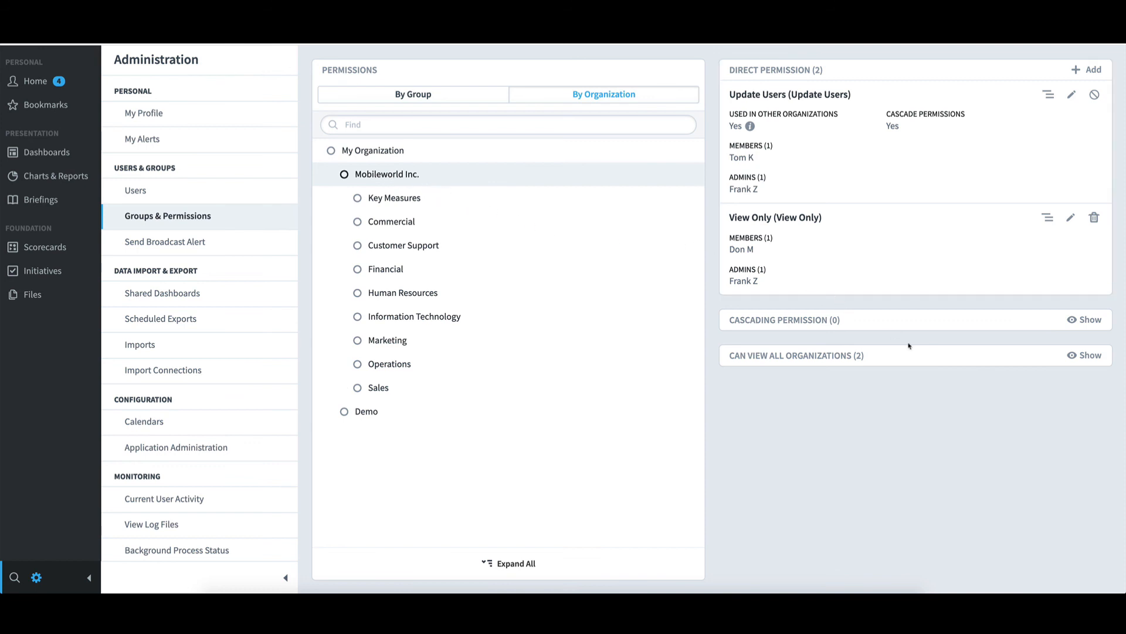
click(917, 361)
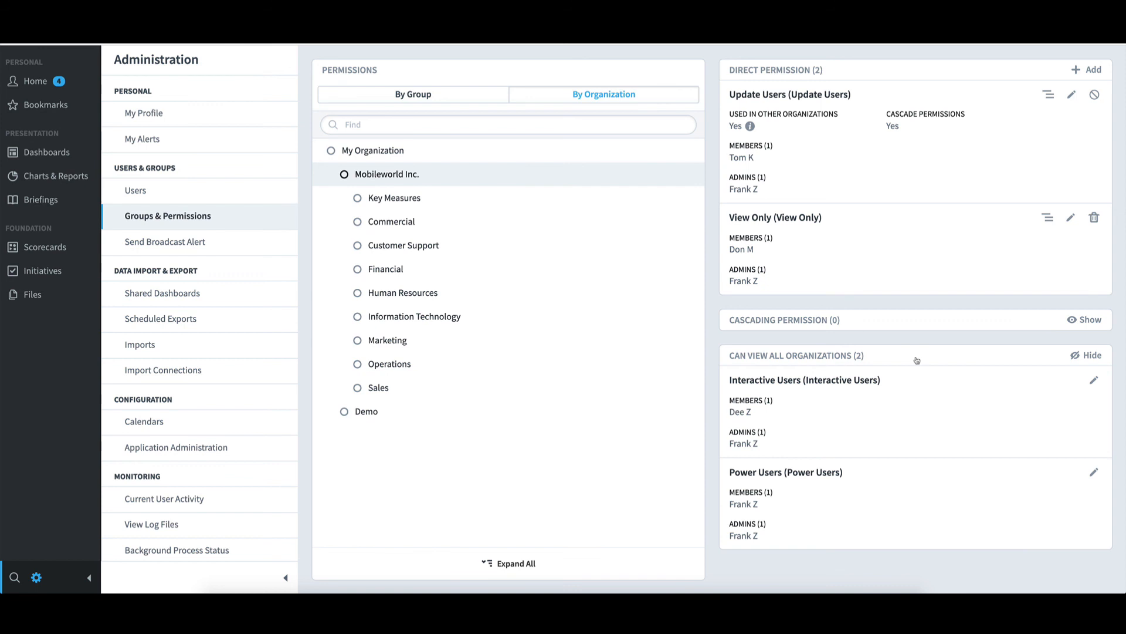
click(917, 360)
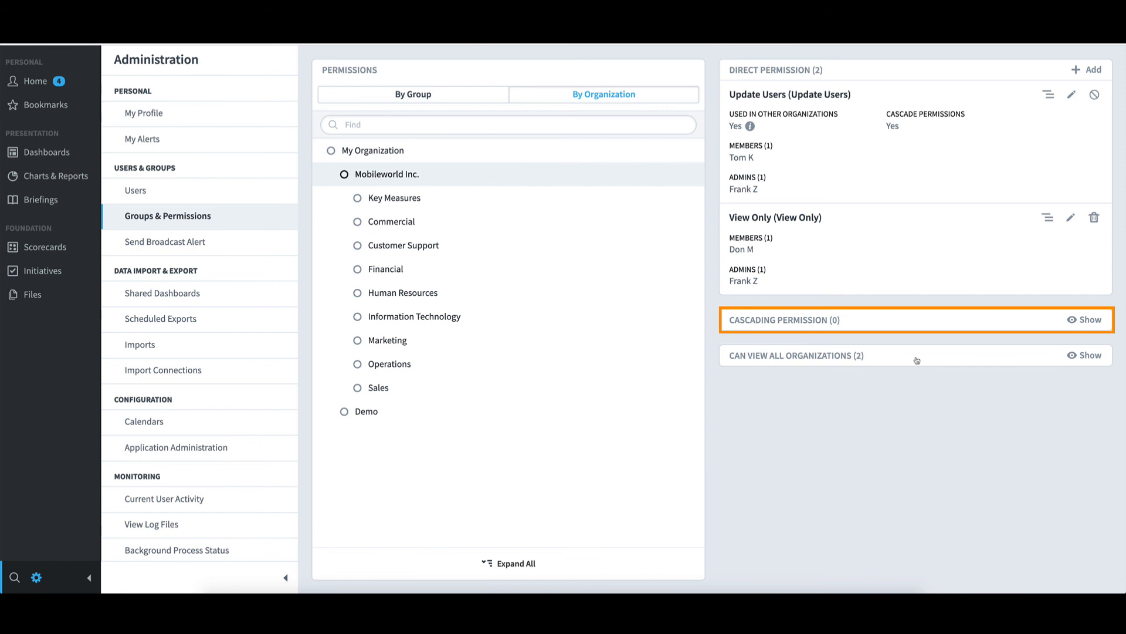
Examine the Financial organization's cascading permissions and the groups that can view all organizations
click(389, 270)
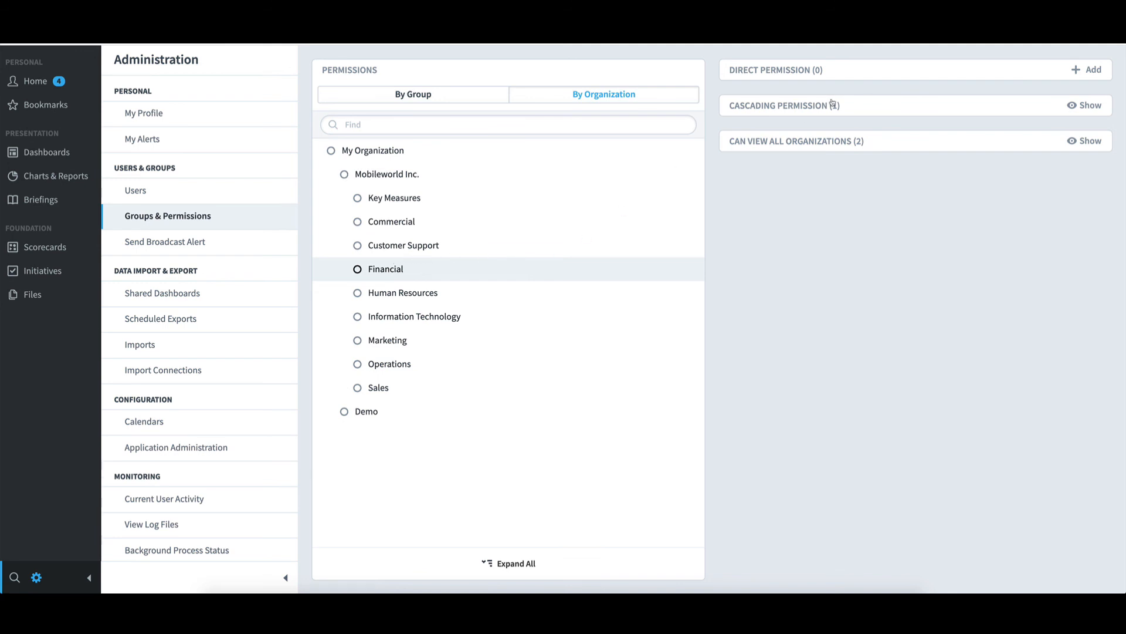
click(877, 106)
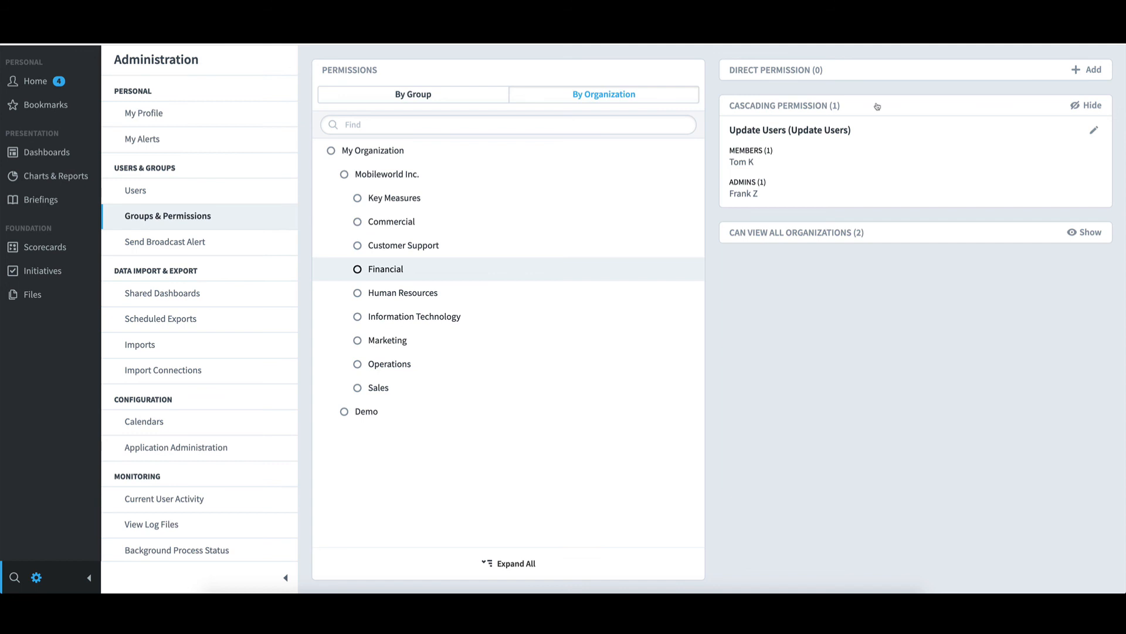
click(897, 235)
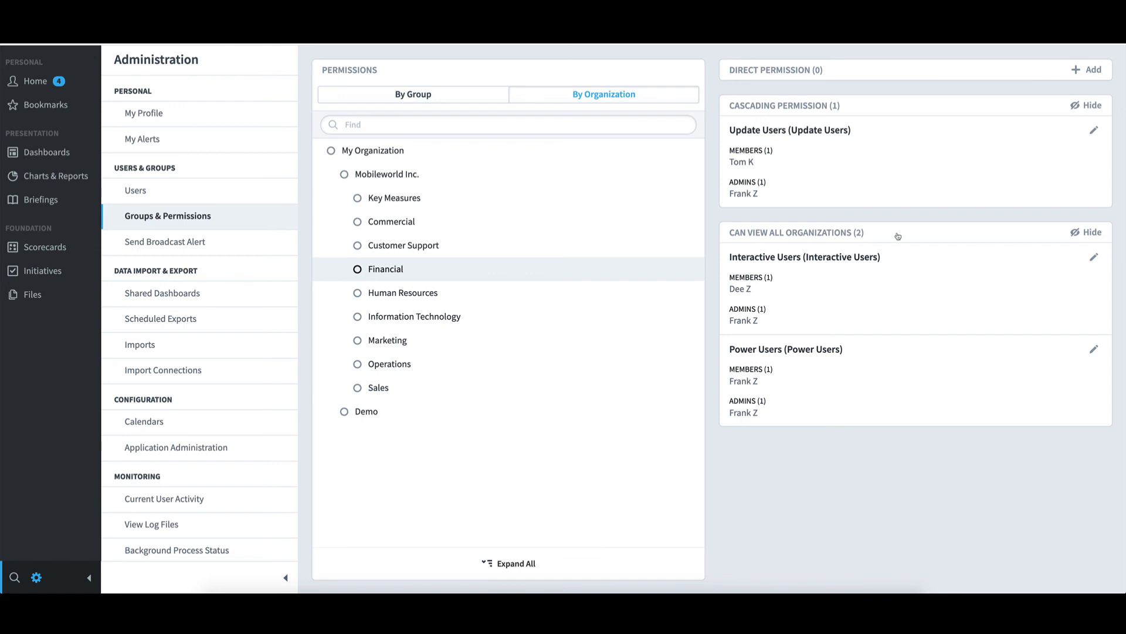
Inspect the cascade, edit and delete options of the View Only group's direct permission on Mobileworld Inc., cancelling each one
click(405, 174)
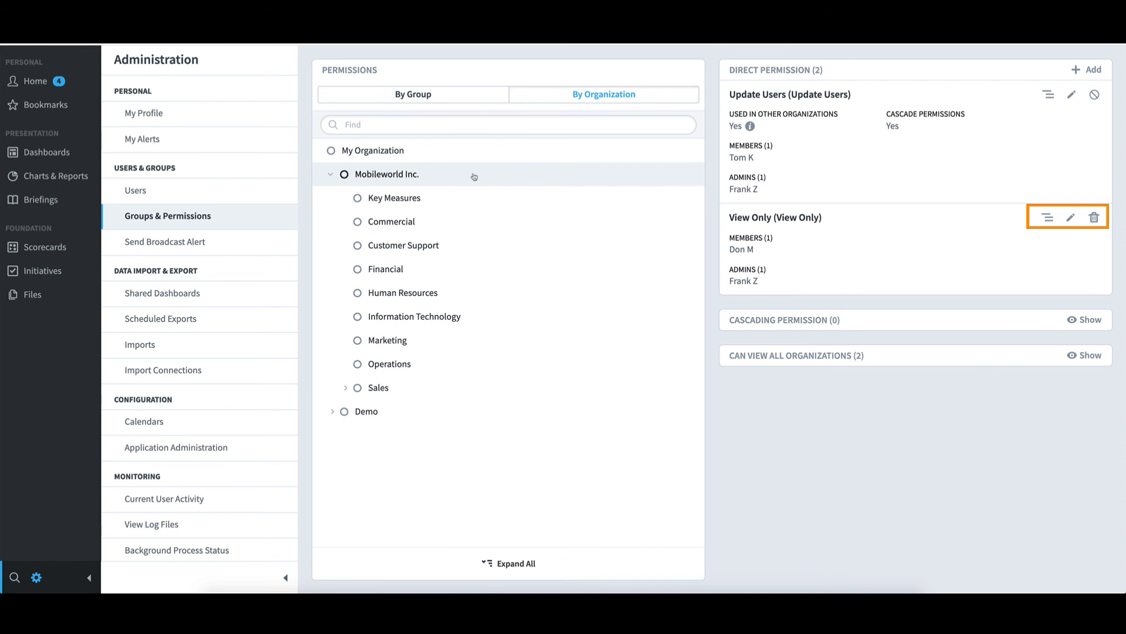
click(1048, 218)
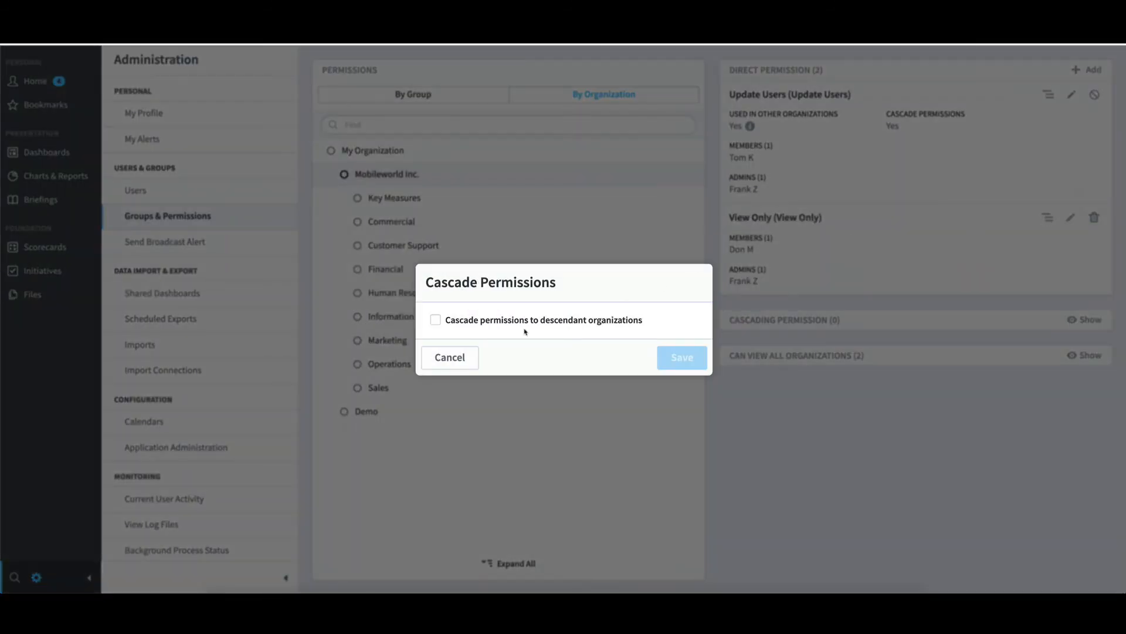
click(466, 358)
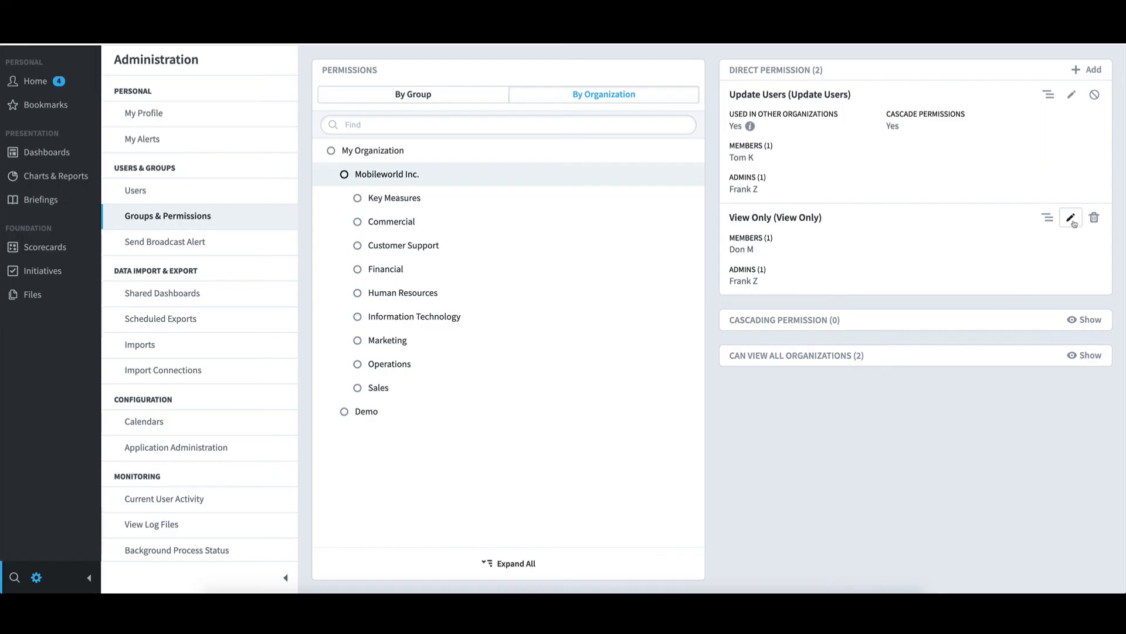
click(1071, 219)
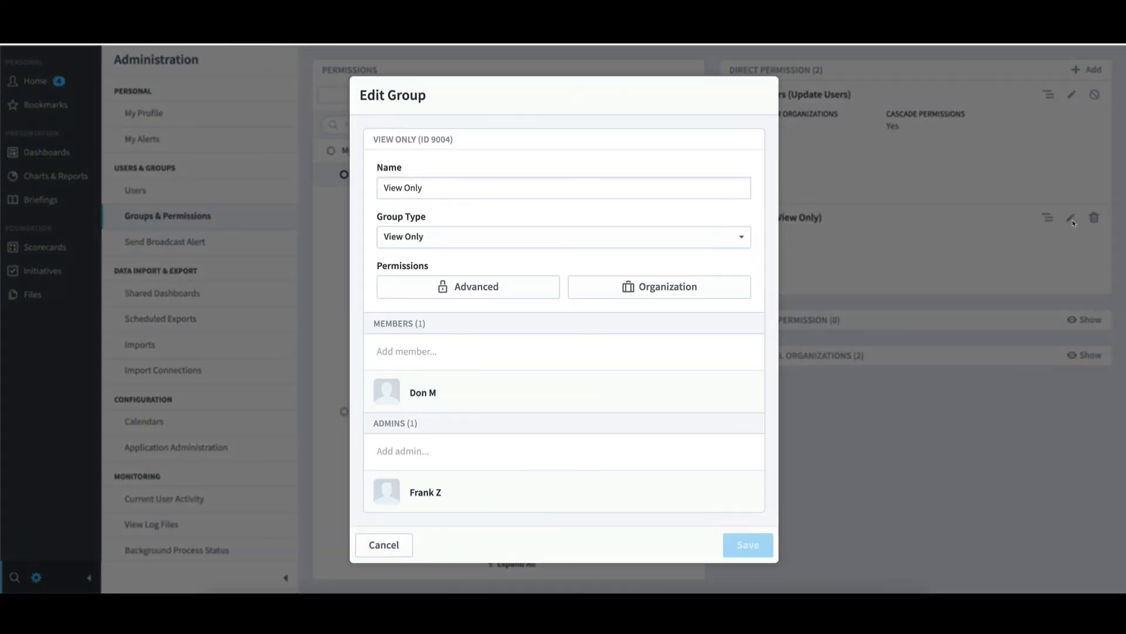
click(409, 553)
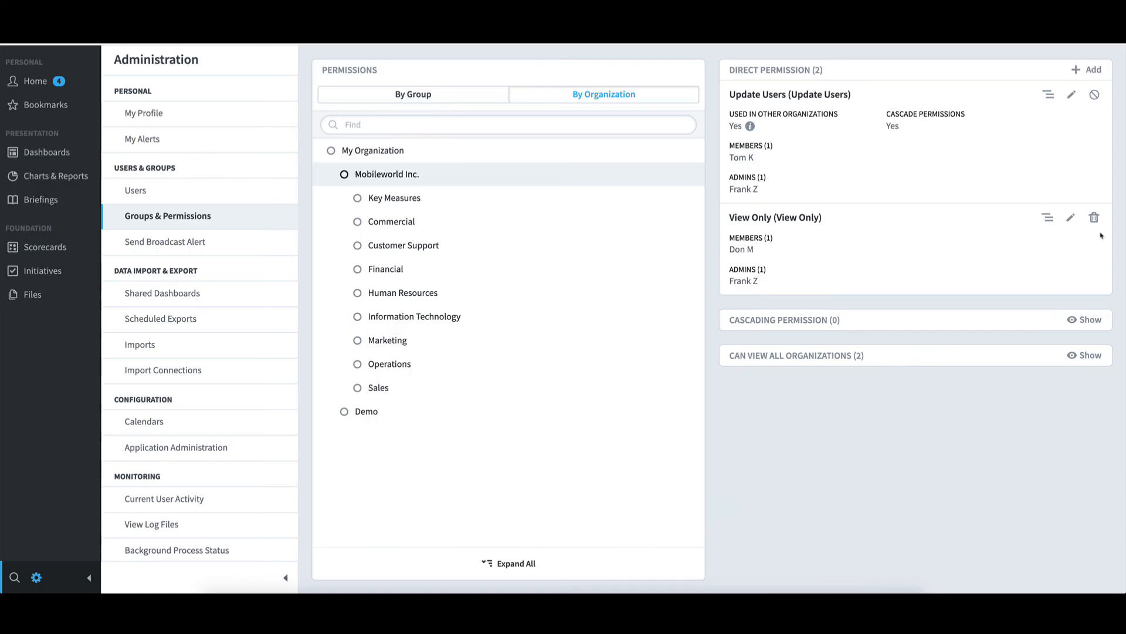
click(1095, 218)
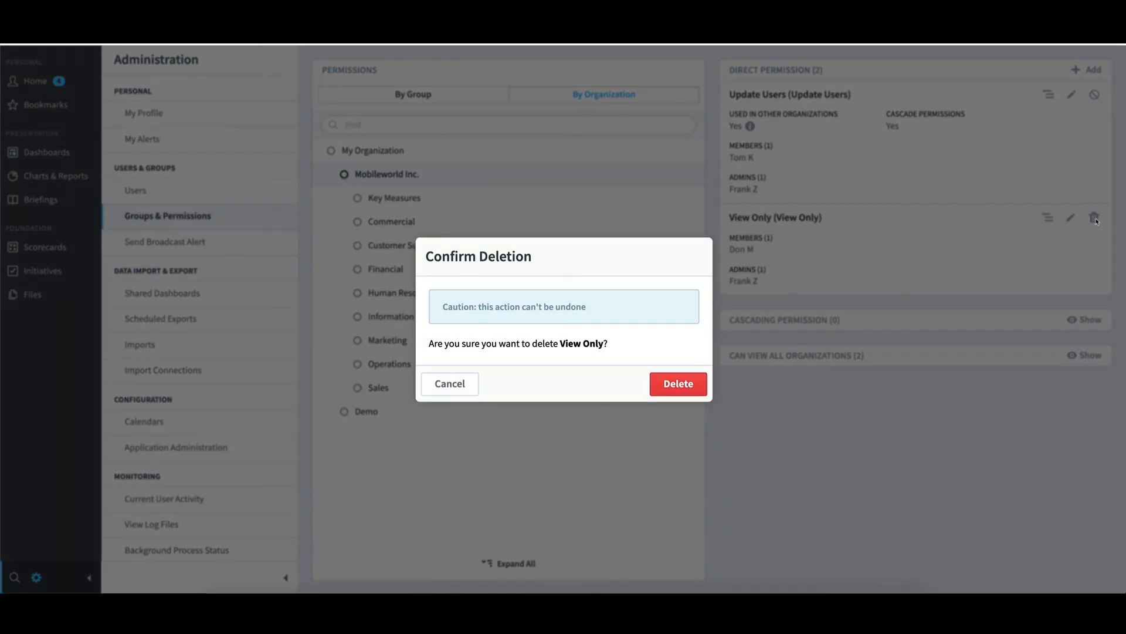
click(472, 385)
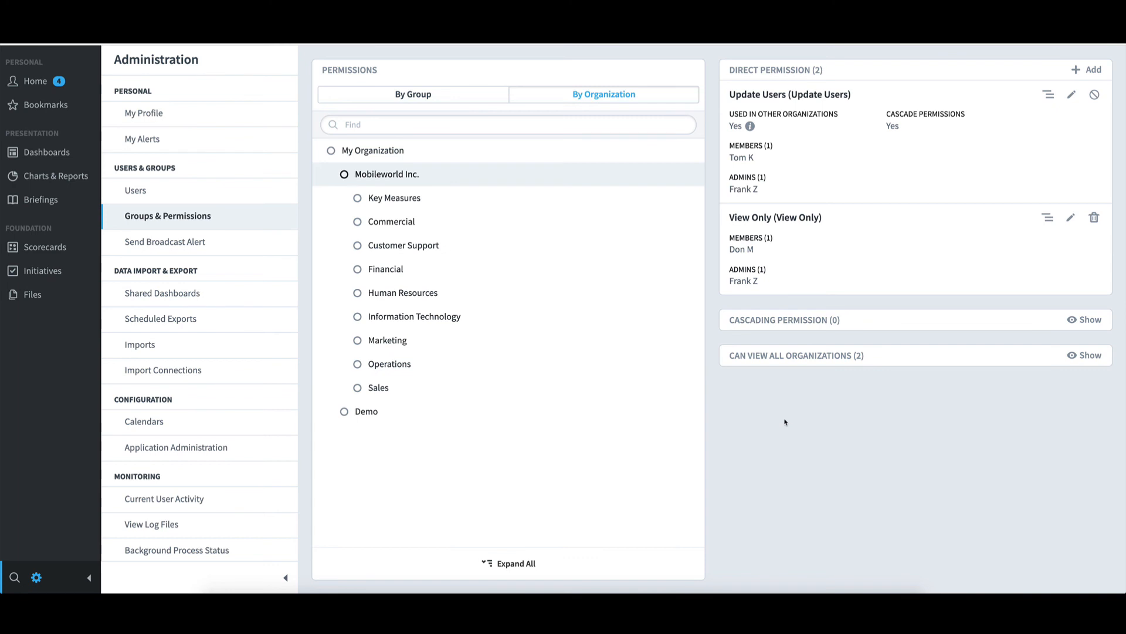
Review the third listed user's account details and open a blank form for a new user
click(156, 190)
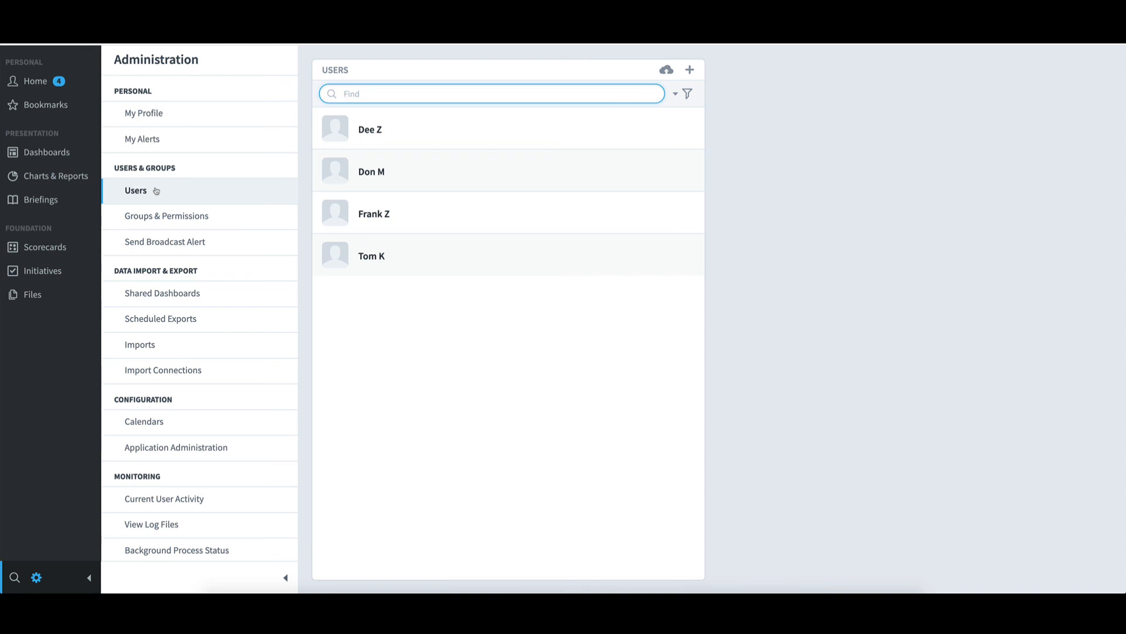
click(376, 218)
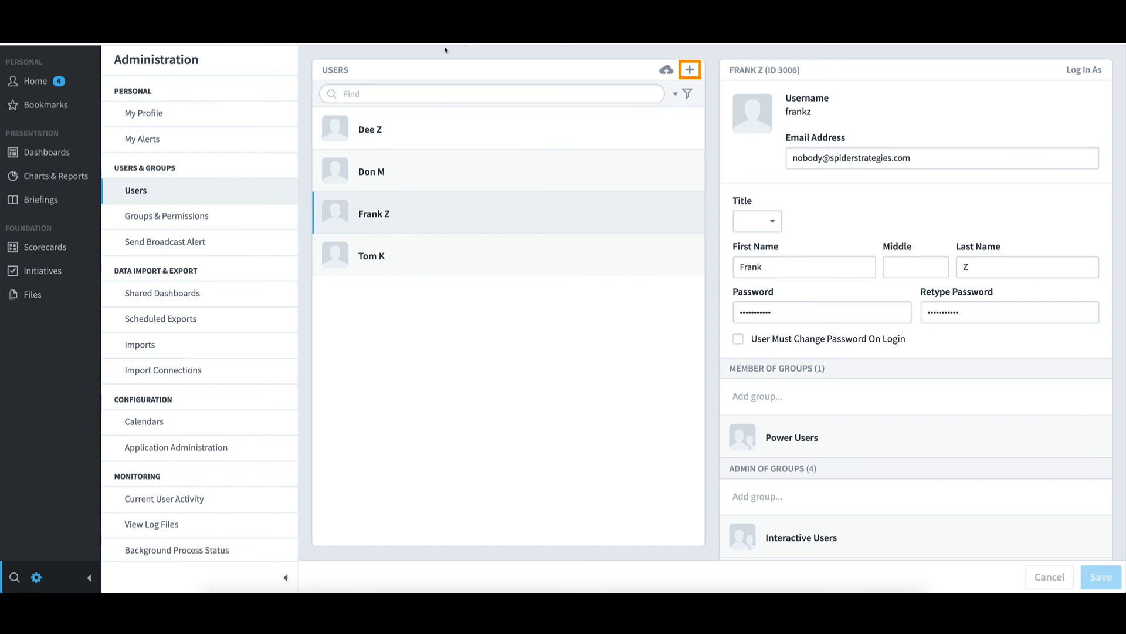
click(691, 70)
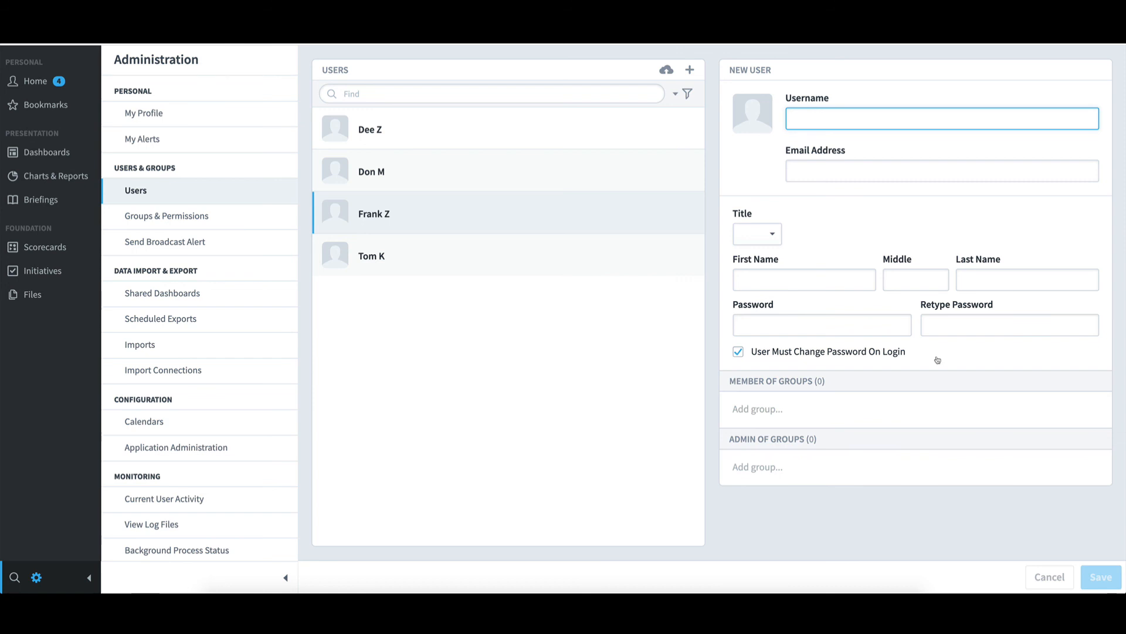
Download the example spreadsheet users_example.csv for importing users and open it in Excel
click(667, 70)
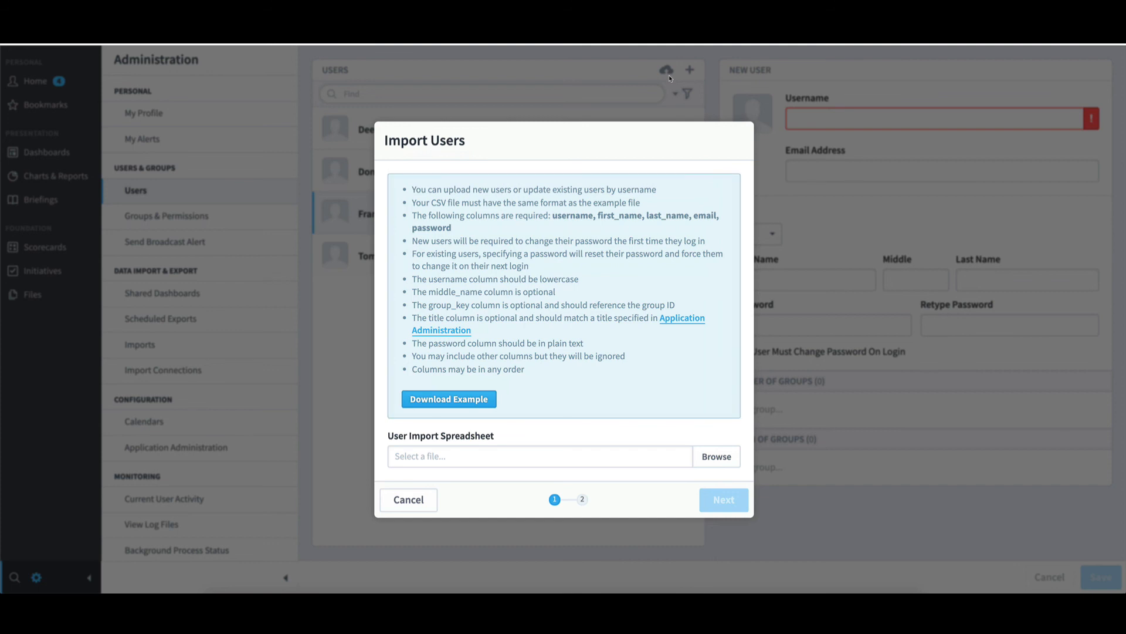
click(474, 400)
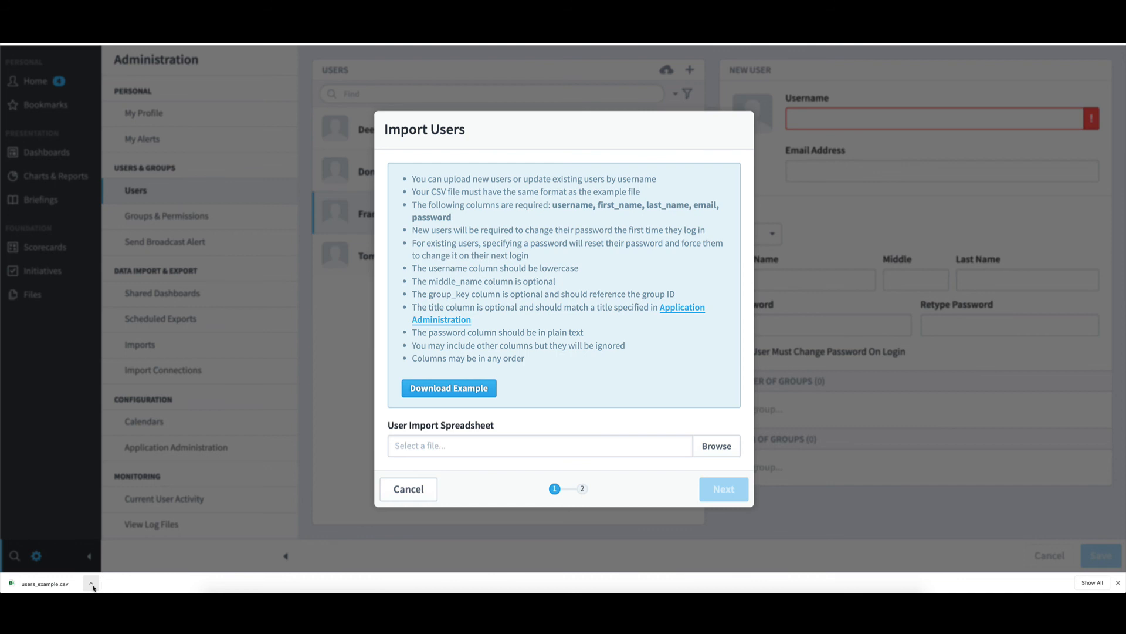
click(91, 585)
click(109, 550)
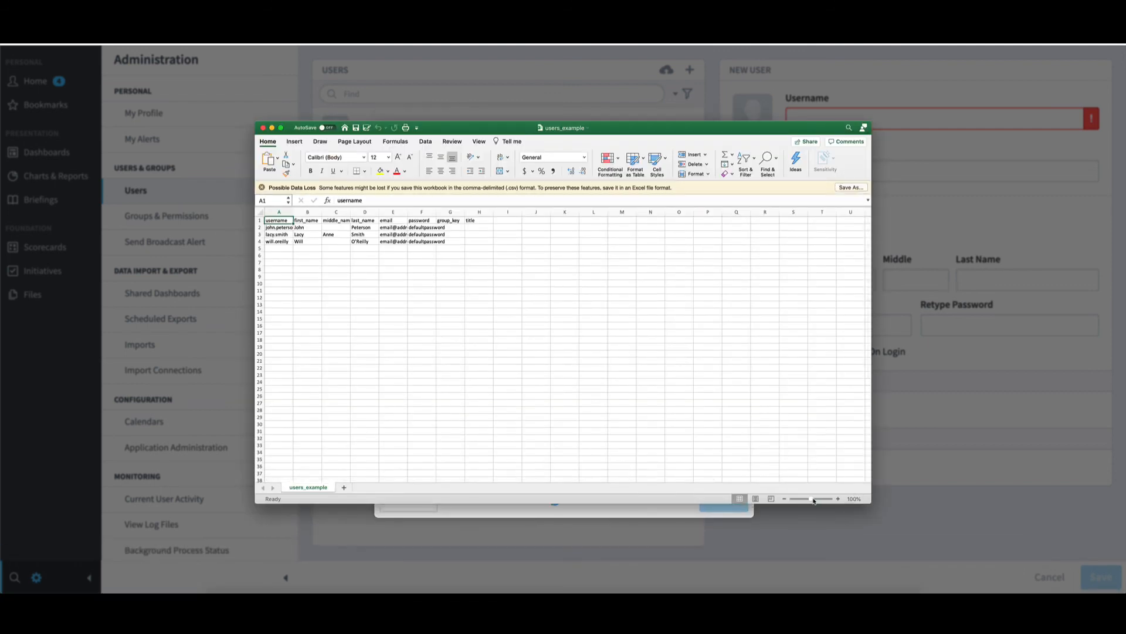
Fit all column widths in the users_example sheet to their contents
drag(813, 501, 816, 501)
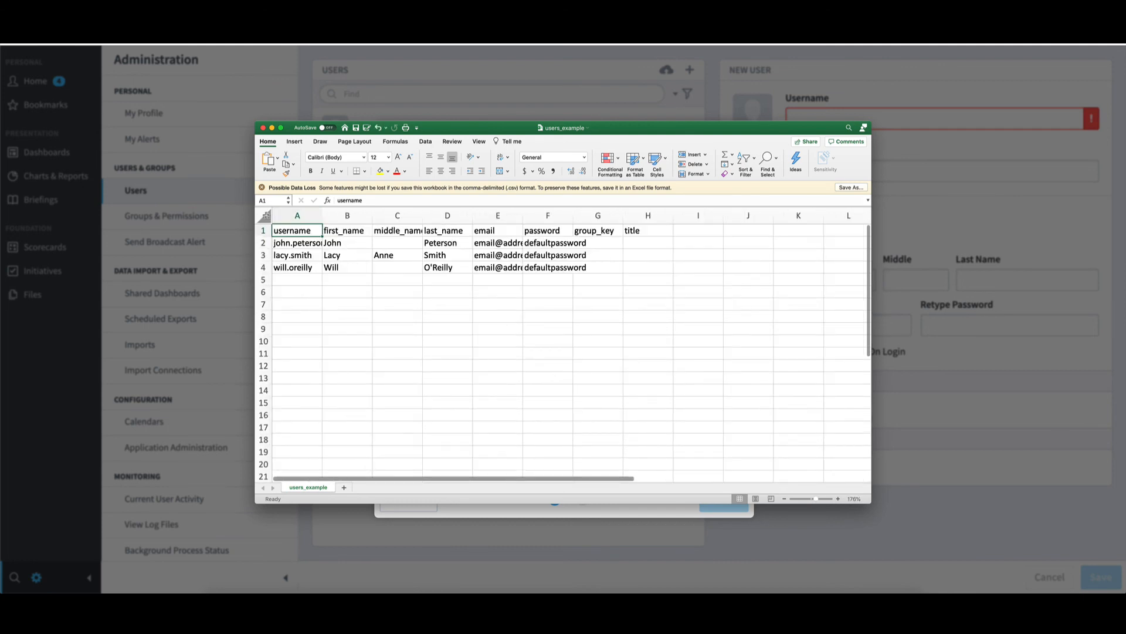
click(265, 216)
double_click(322, 214)
click(315, 258)
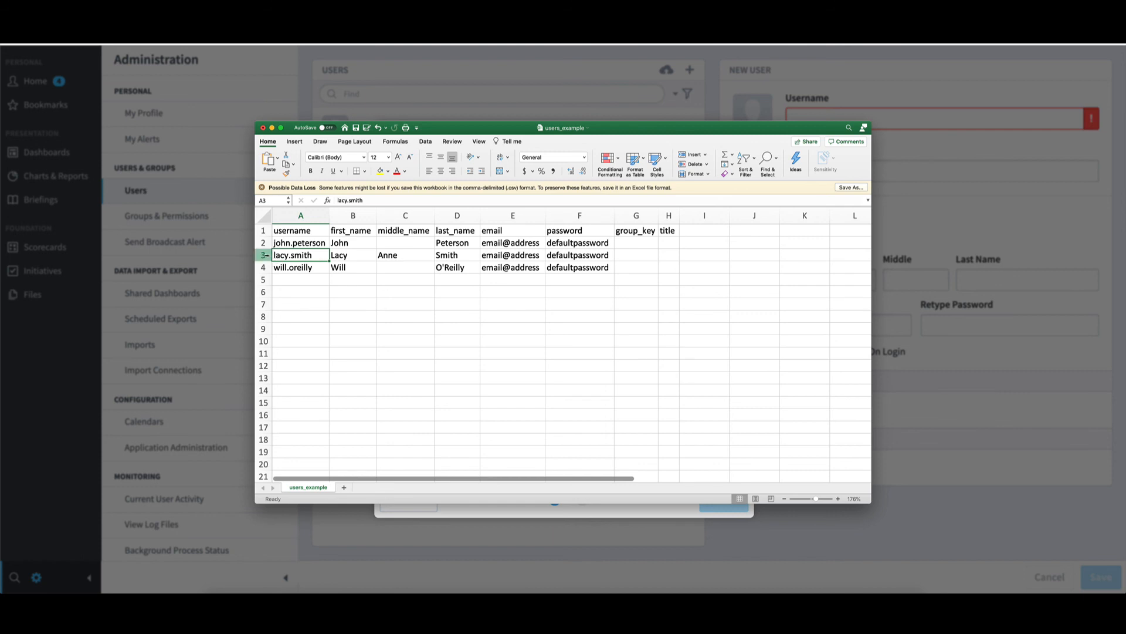
Delete the sample user records in rows 3 and 4 of the sheet
drag(262, 255, 263, 268)
right_click(296, 257)
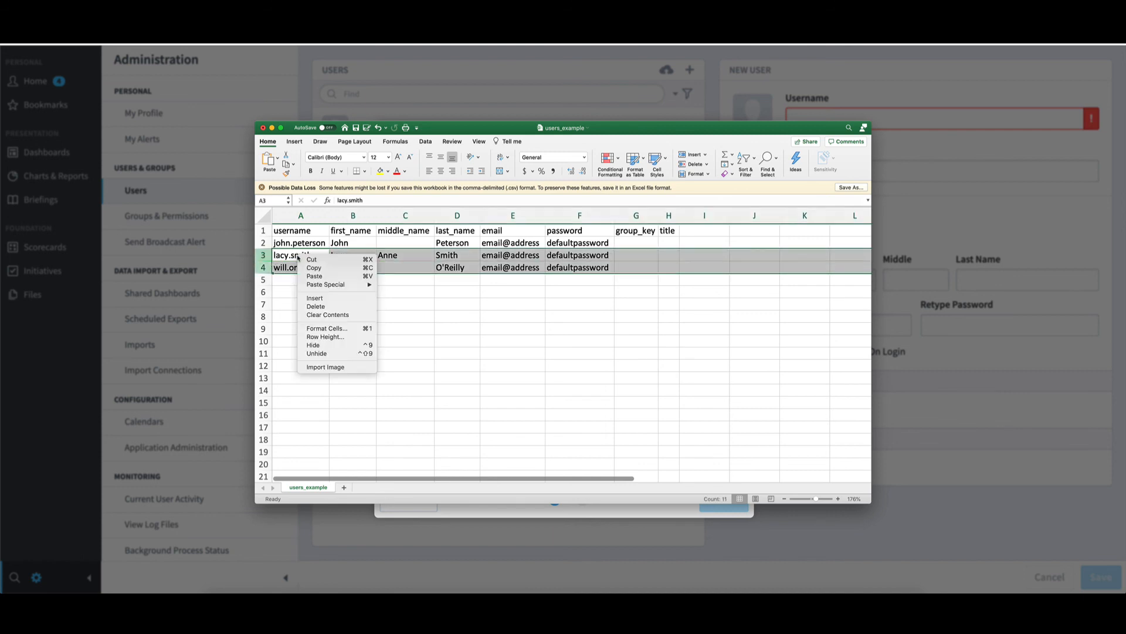
click(332, 300)
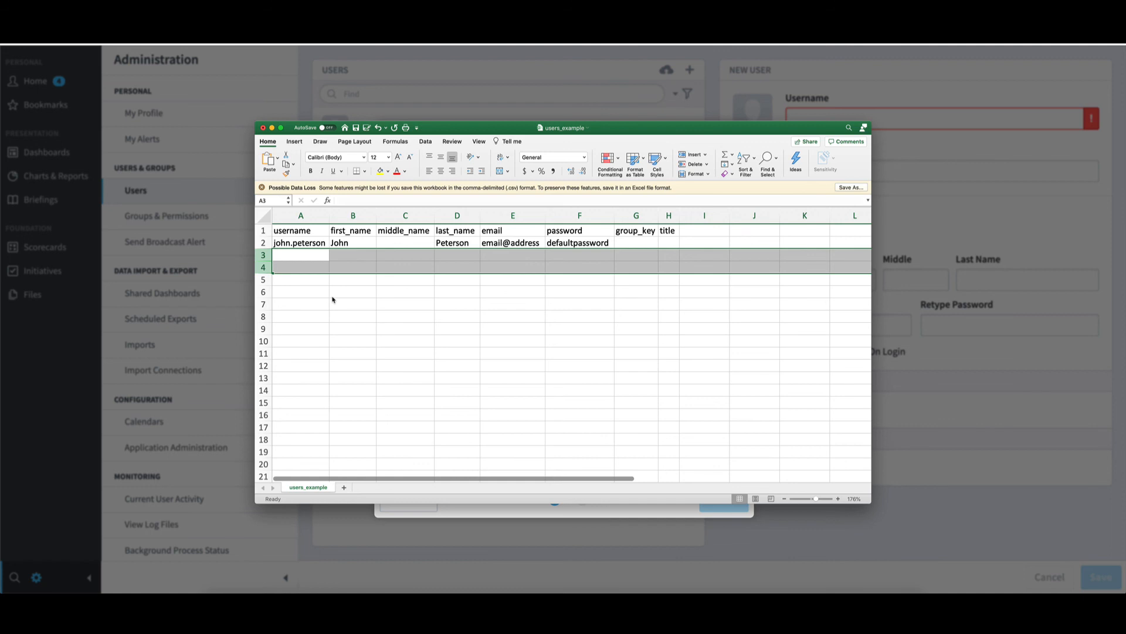
click(315, 276)
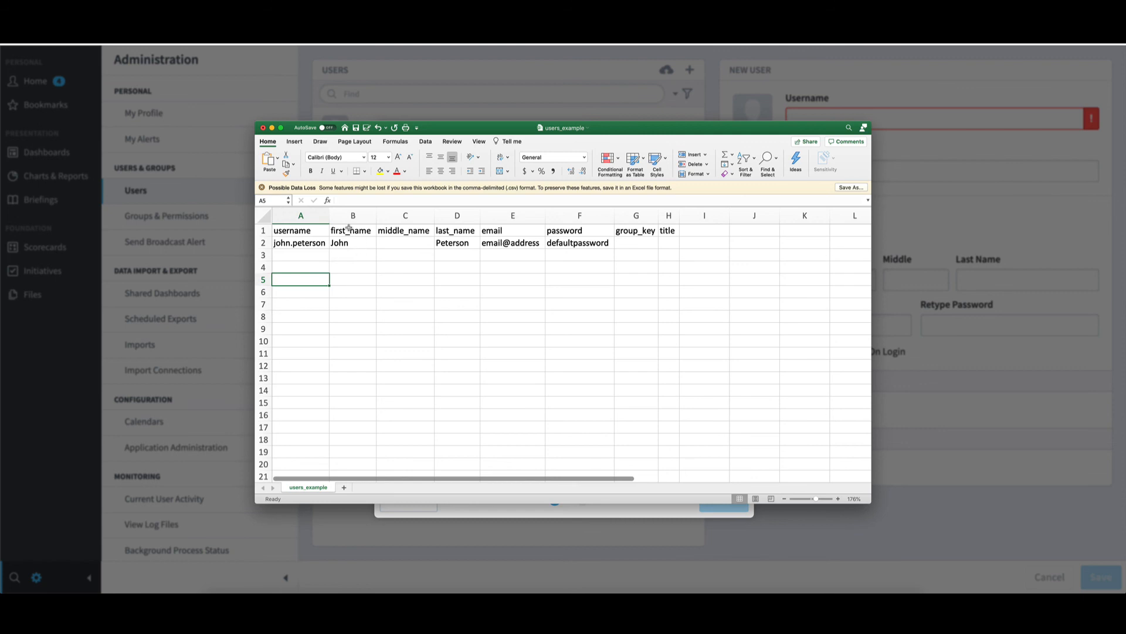
Replace the sample user in row 2 with the new user's username, first name and last name, leaving the middle name blank
click(308, 242)
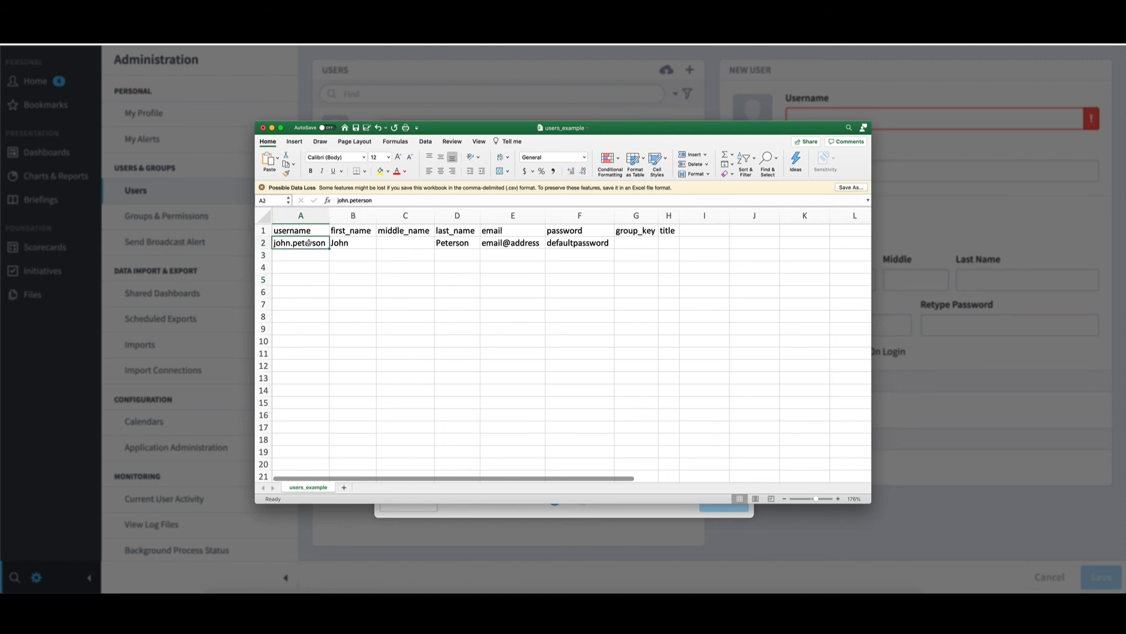
text(jasonm)
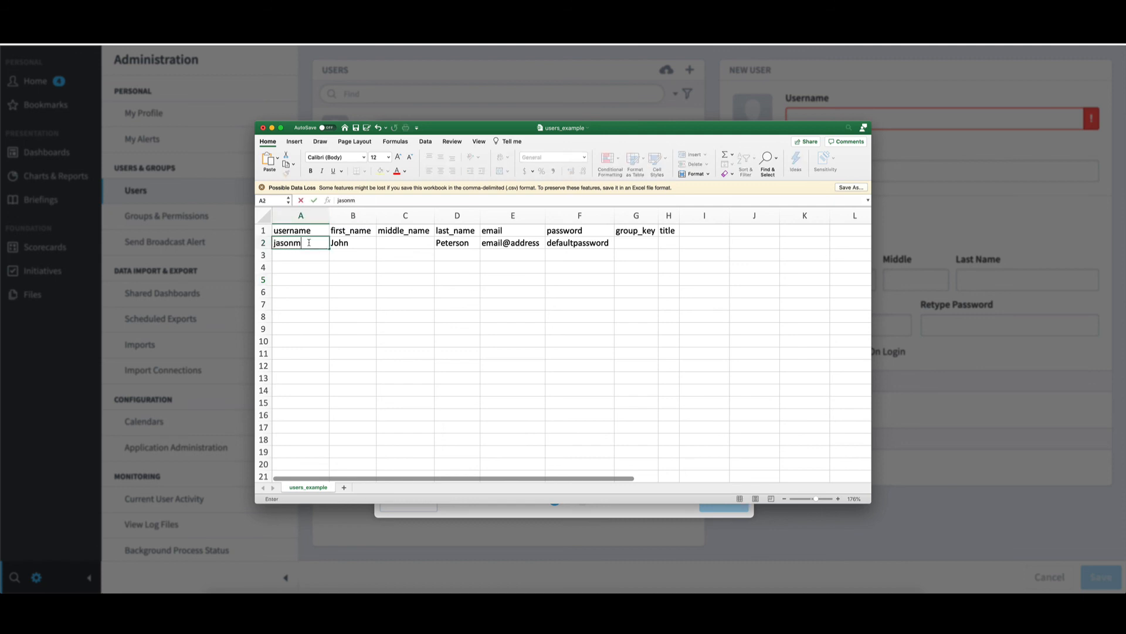
key(Tab)
text(Jason)
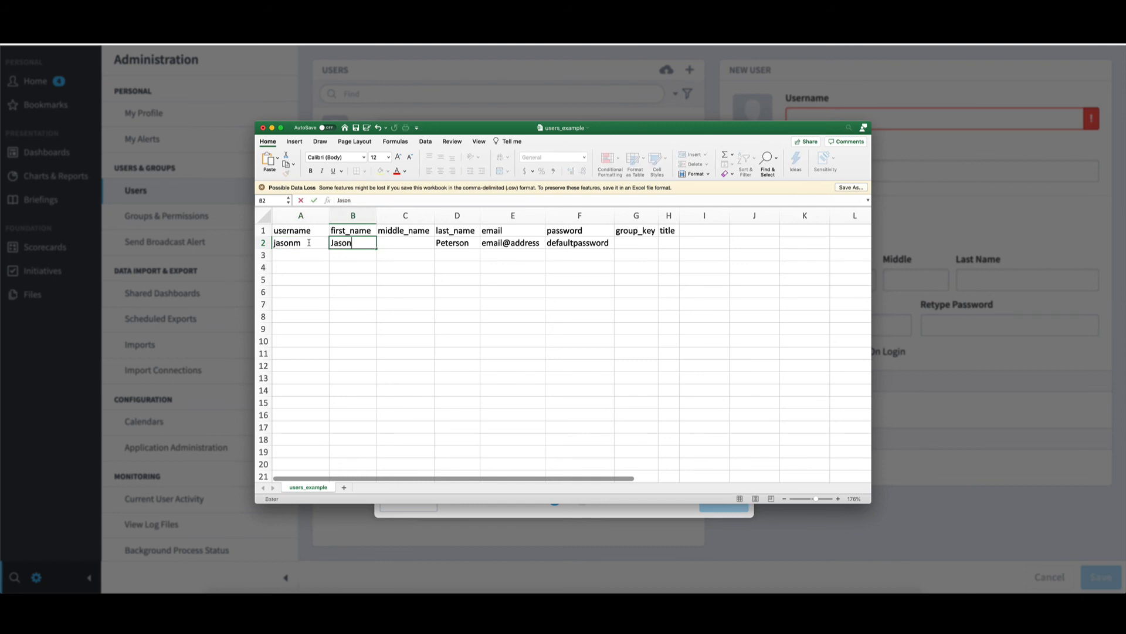
key(Tab)
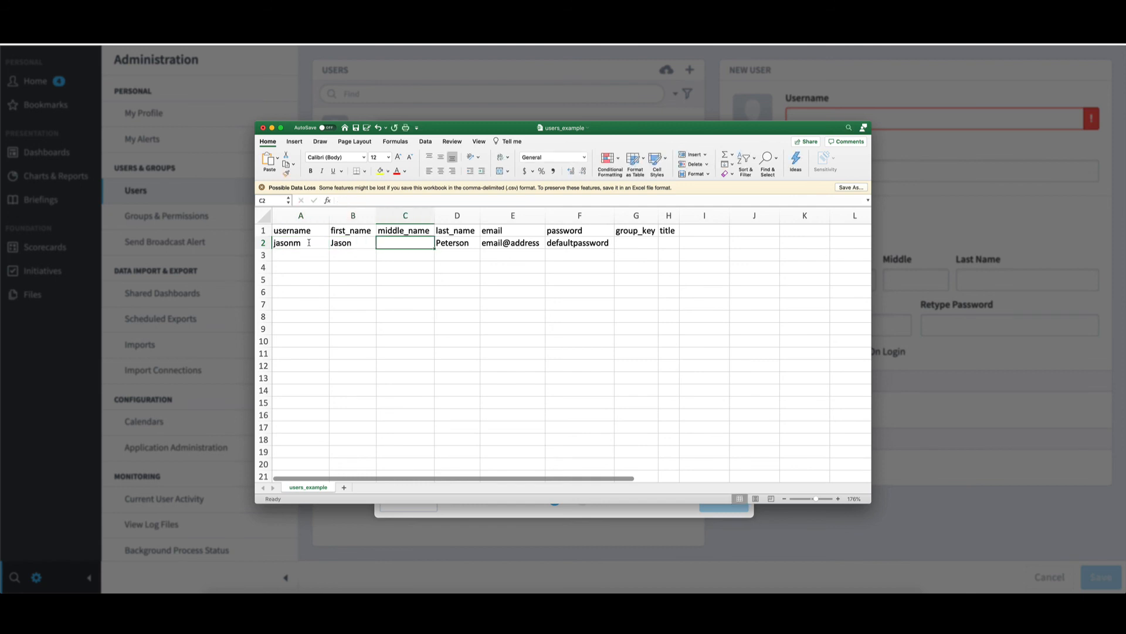
key(Tab)
text(M)
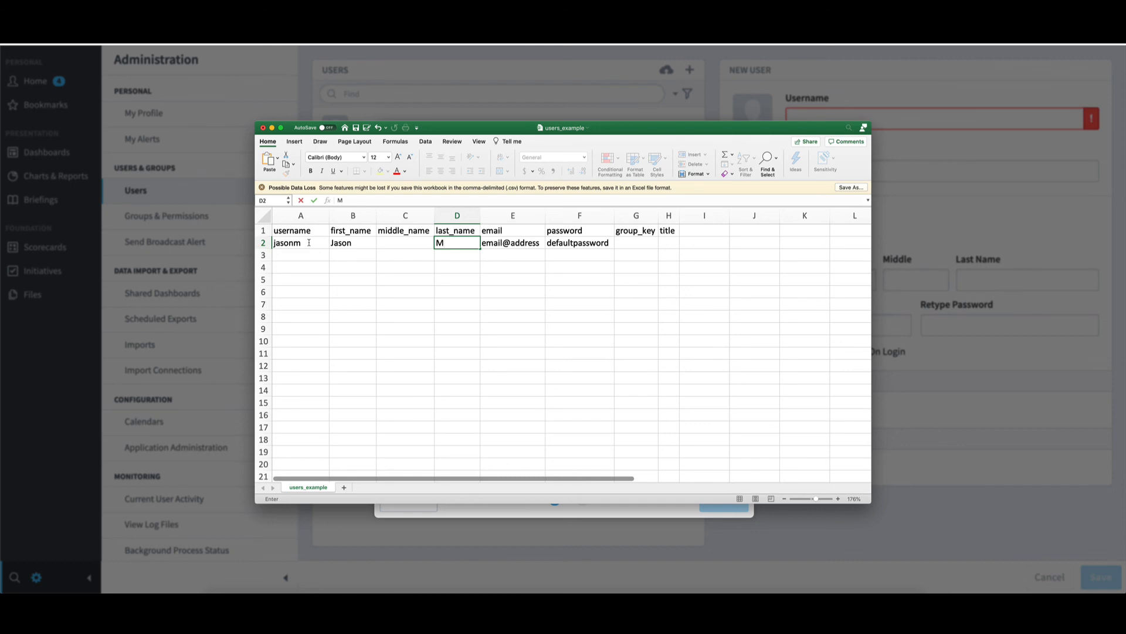
click(397, 281)
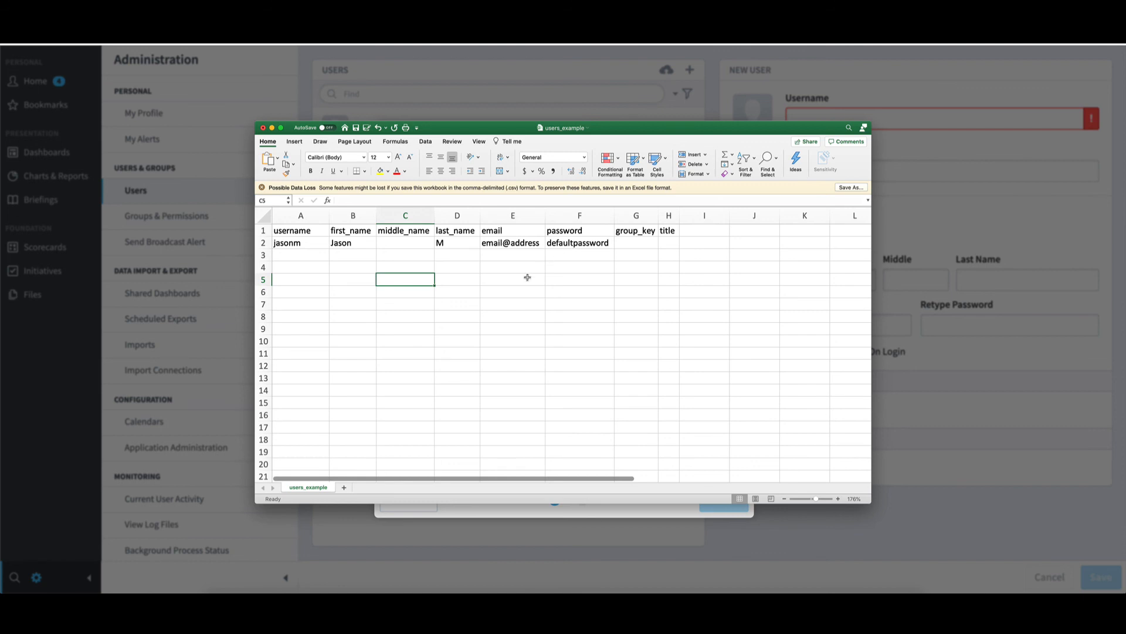
click(400, 243)
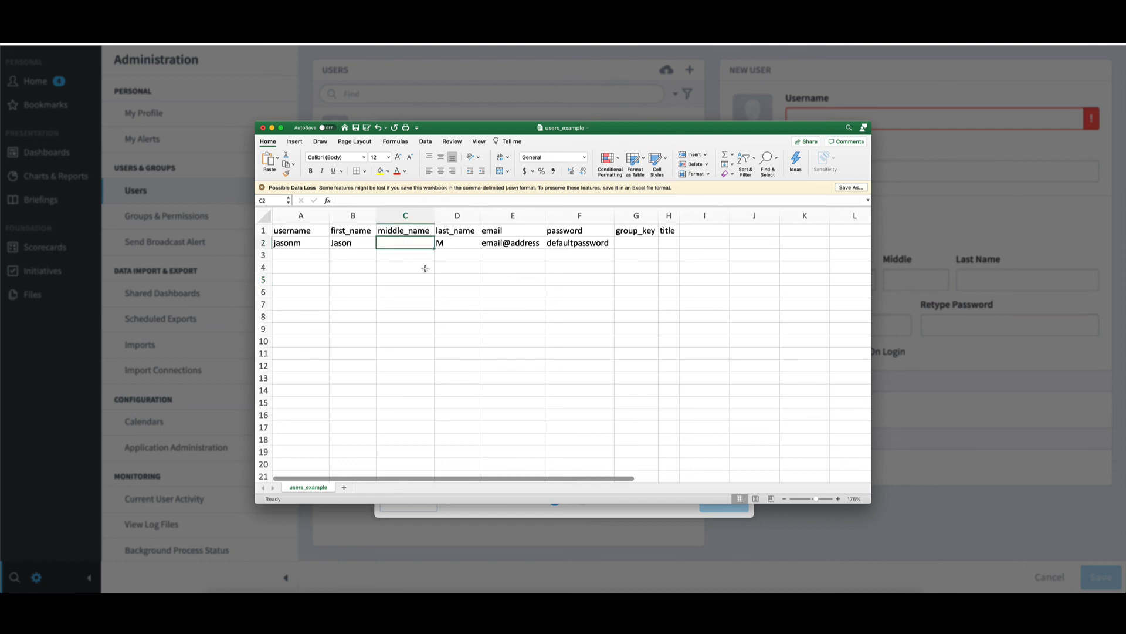
Look up the Power Users group's ID in Groups & Permissions and enter 2006 as the user's group_key in the spreadsheet
click(629, 245)
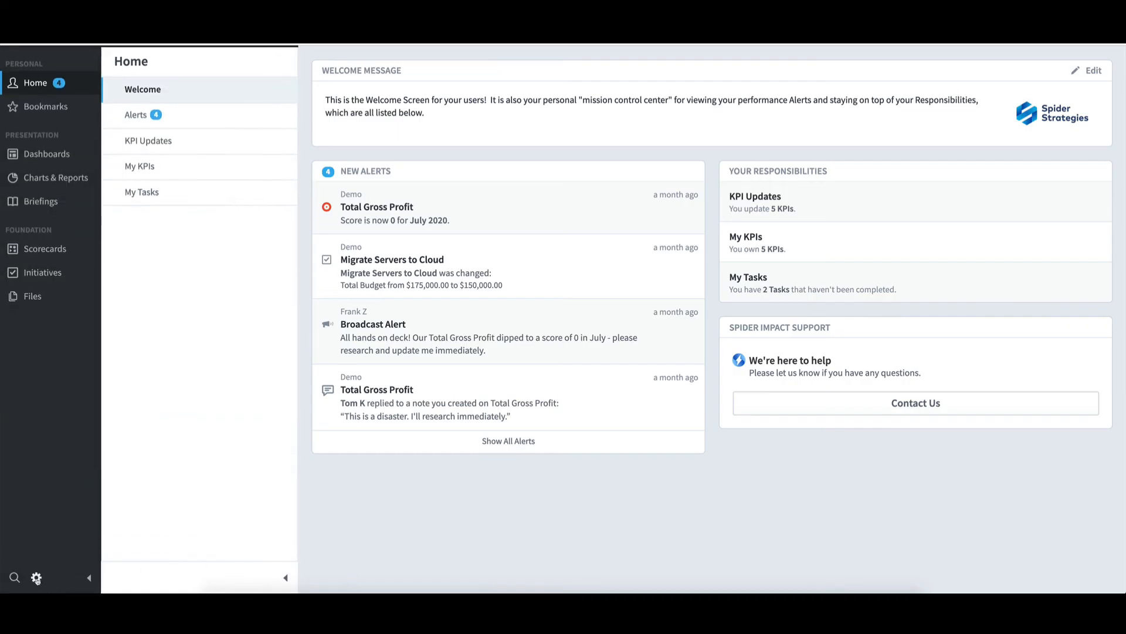
click(36, 577)
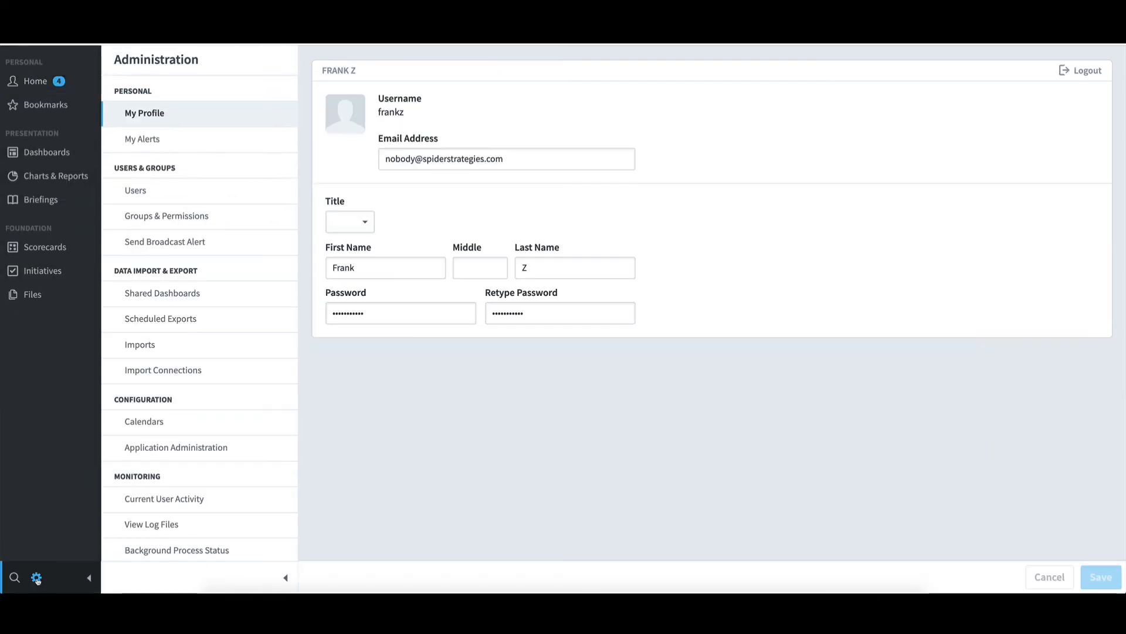
click(152, 217)
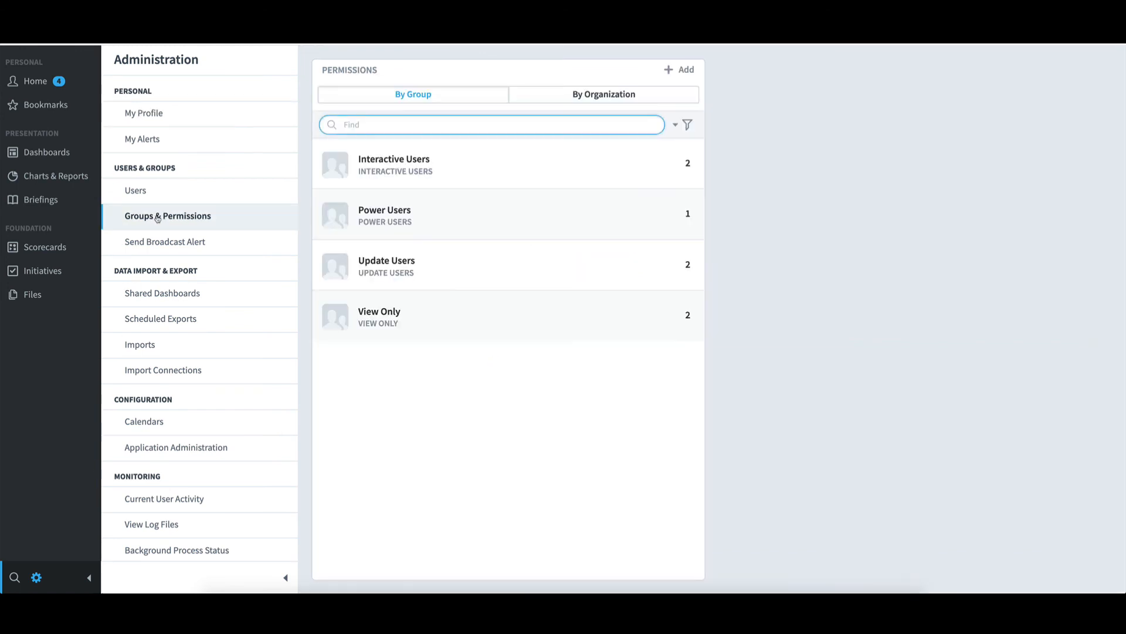
click(379, 223)
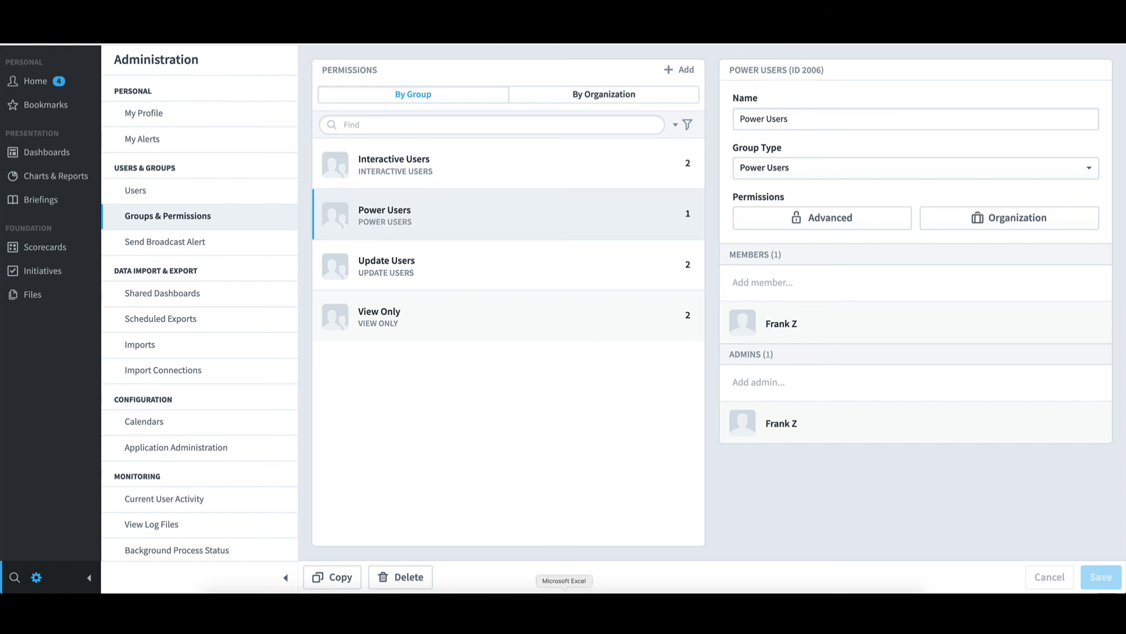
click(564, 590)
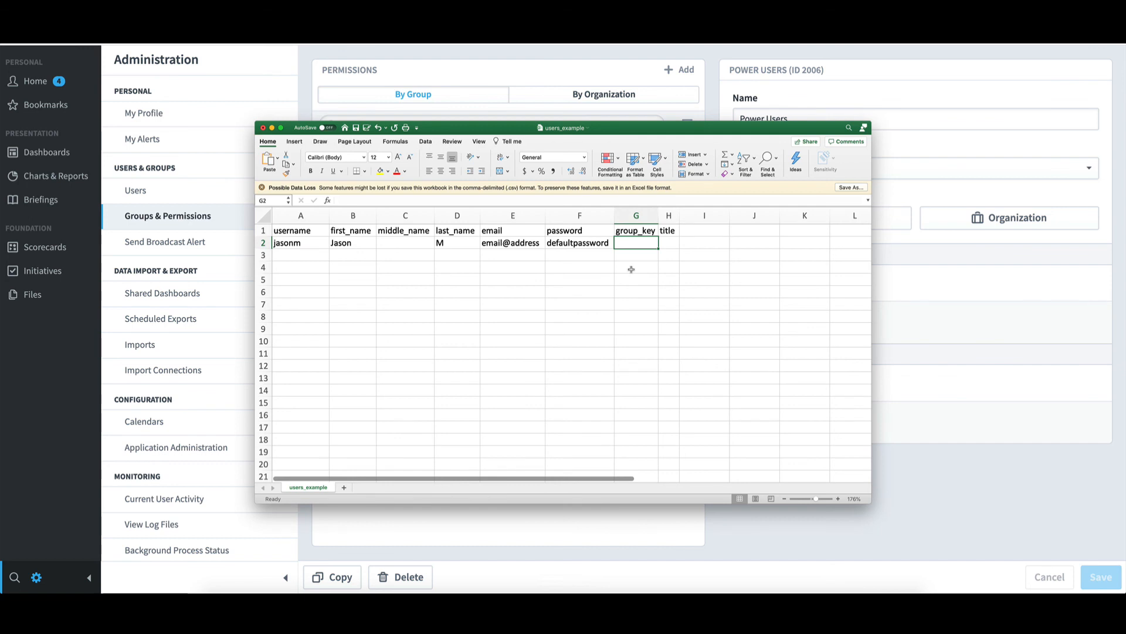
text(2006)
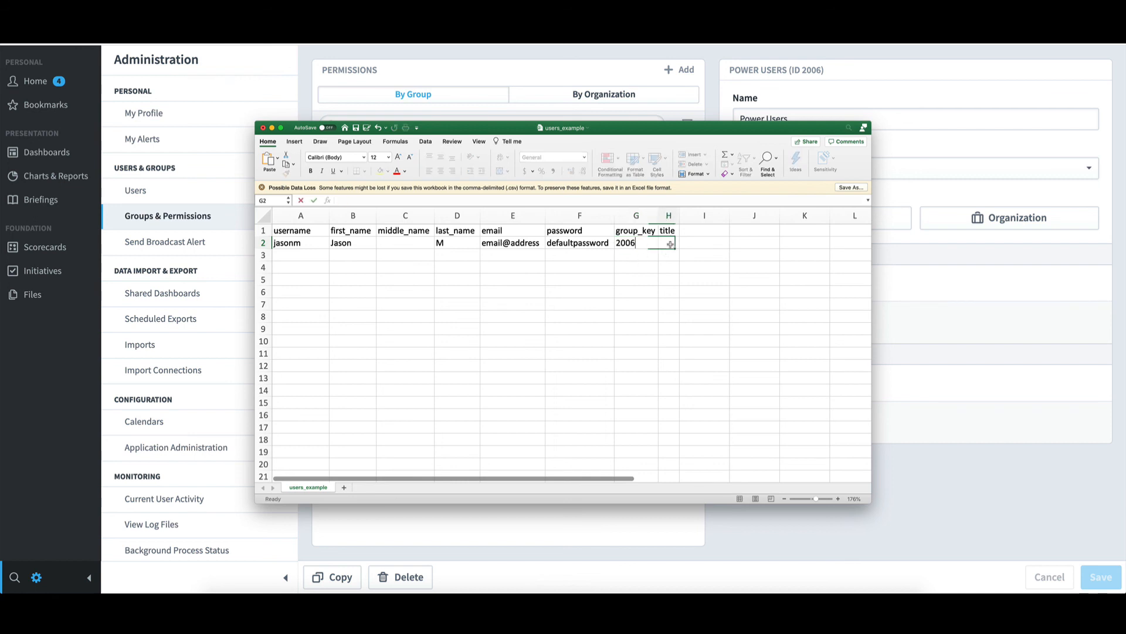
key(Tab)
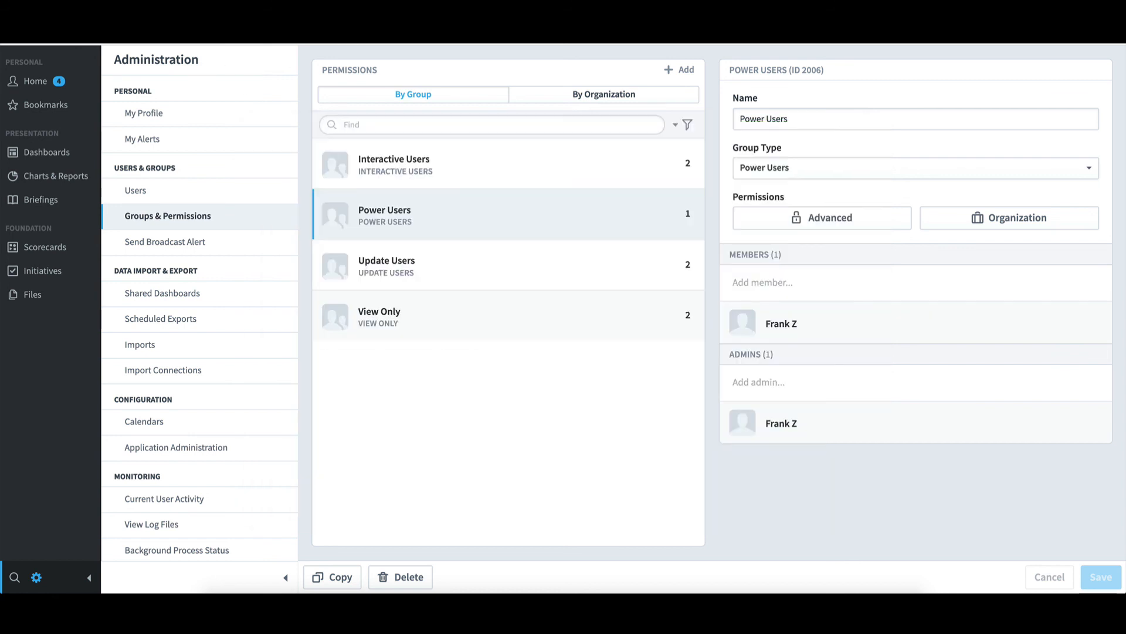
Check the allowed user titles in Application Administration, try Mr. as the user's title in the spreadsheet, and clear it again
click(223, 449)
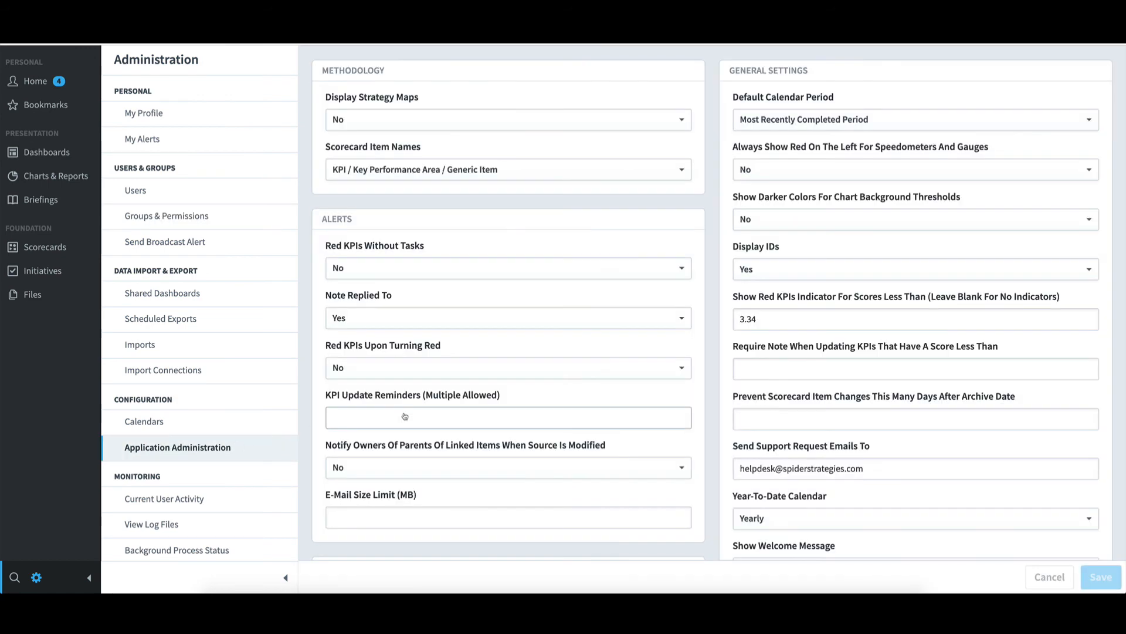
scroll(403, 419, down, 10)
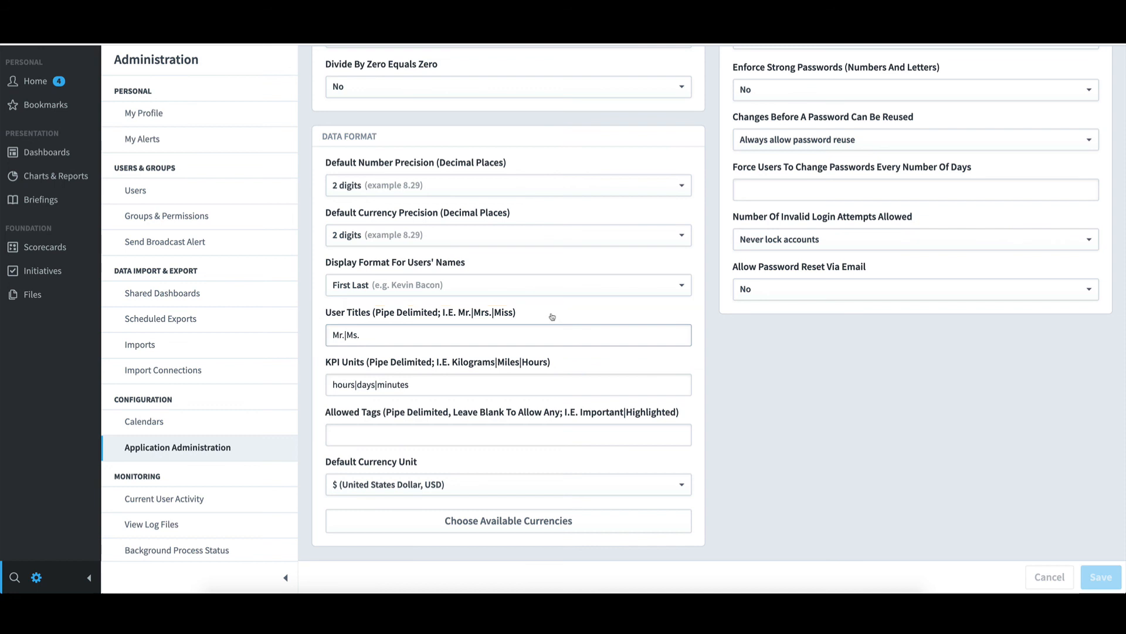
click(565, 589)
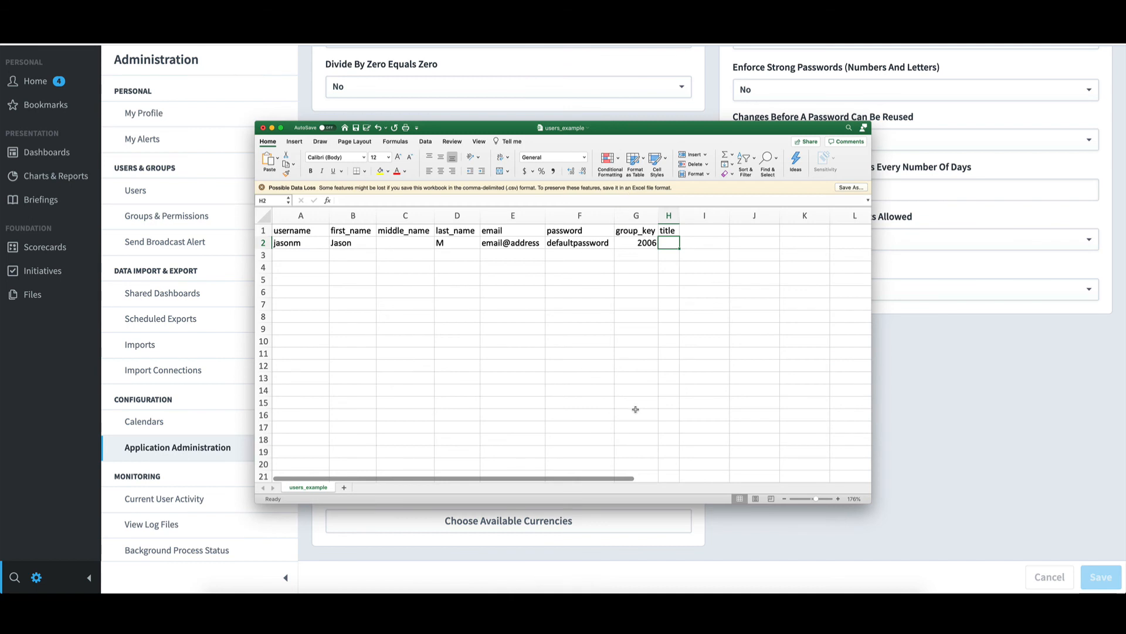
text(Mr.)
click(632, 376)
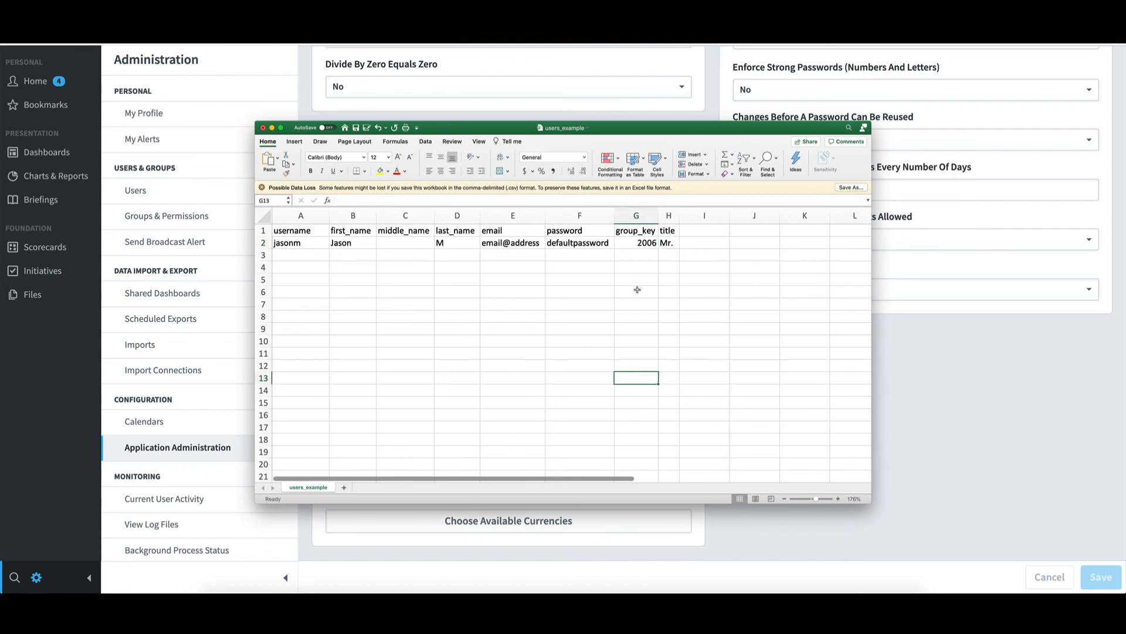
click(669, 244)
key(Delete)
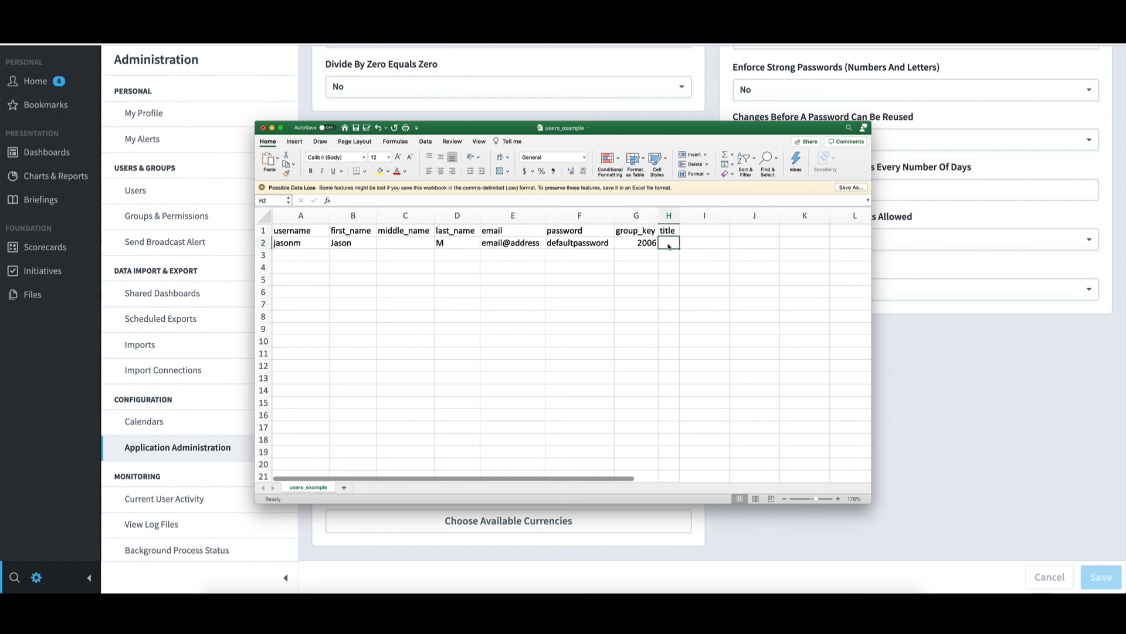
click(616, 279)
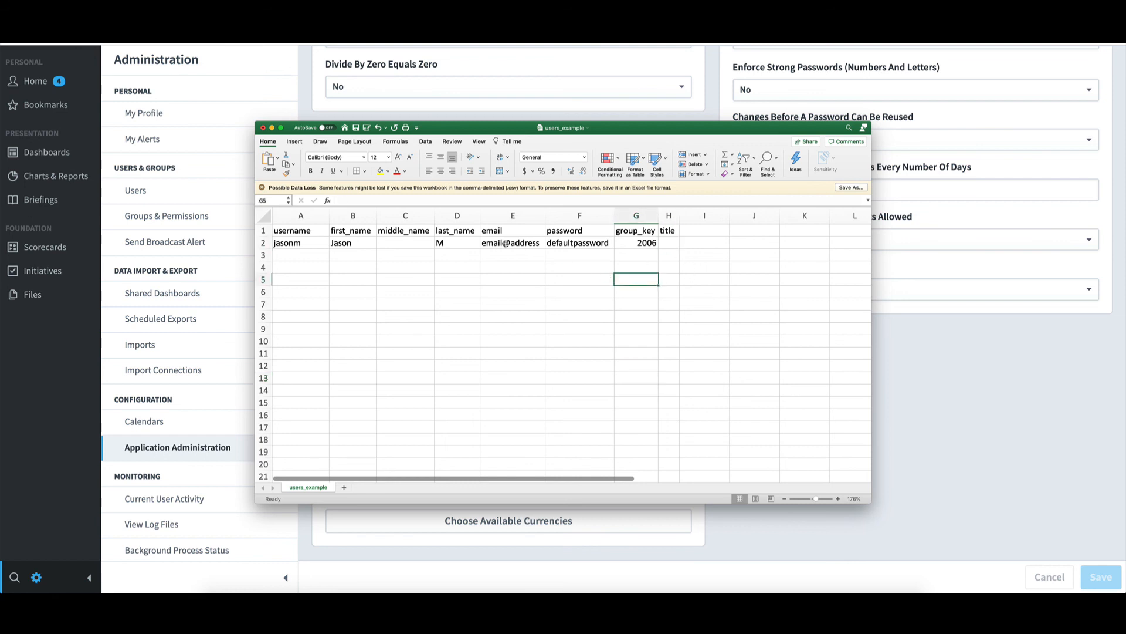
Save the edited spreadsheet and import users_example.csv from the Downloads folder through Import Users
click(322, 231)
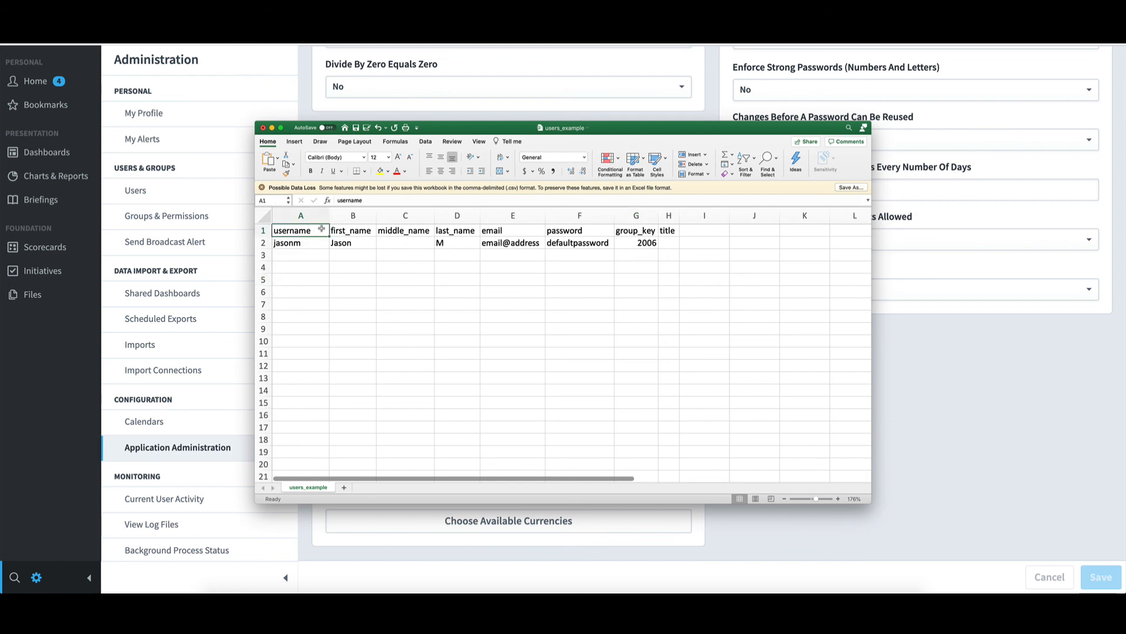
click(355, 128)
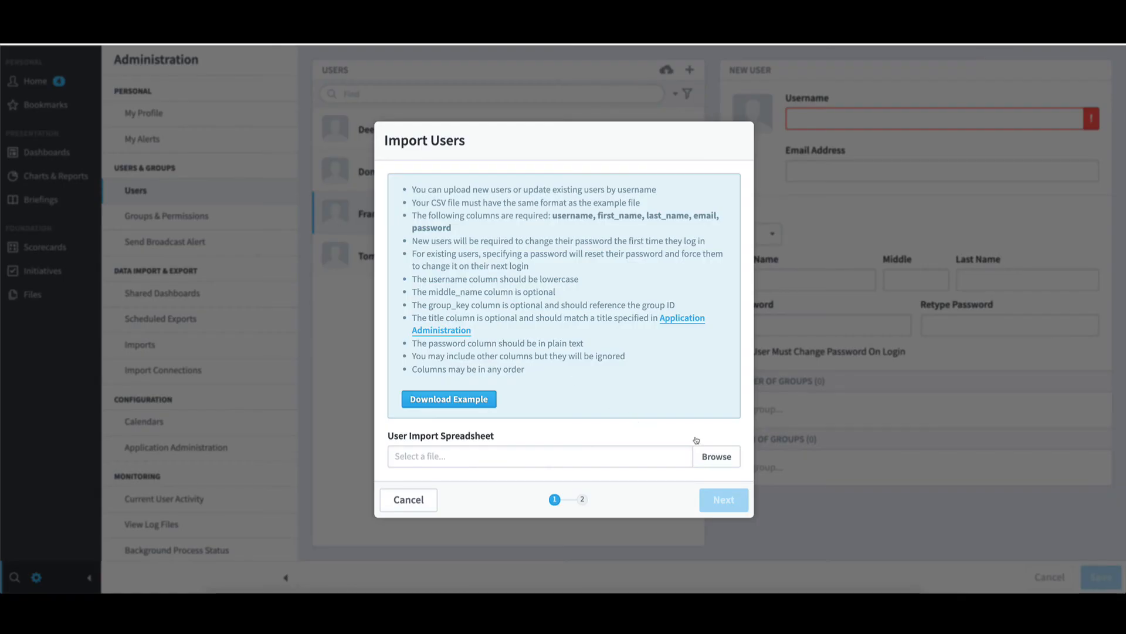
click(722, 455)
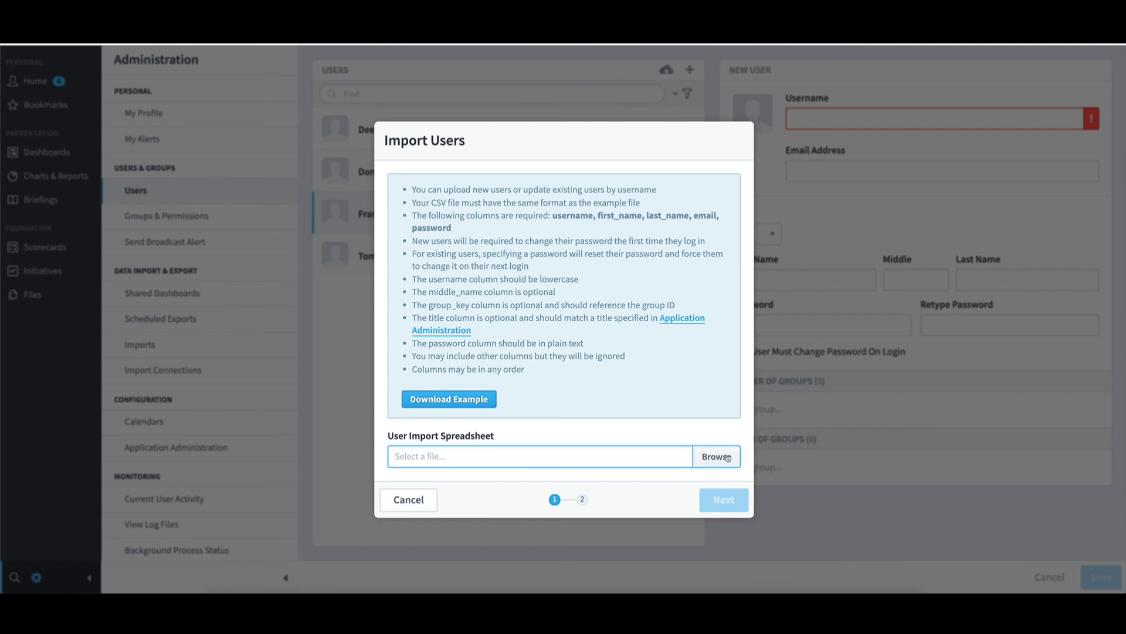
click(492, 66)
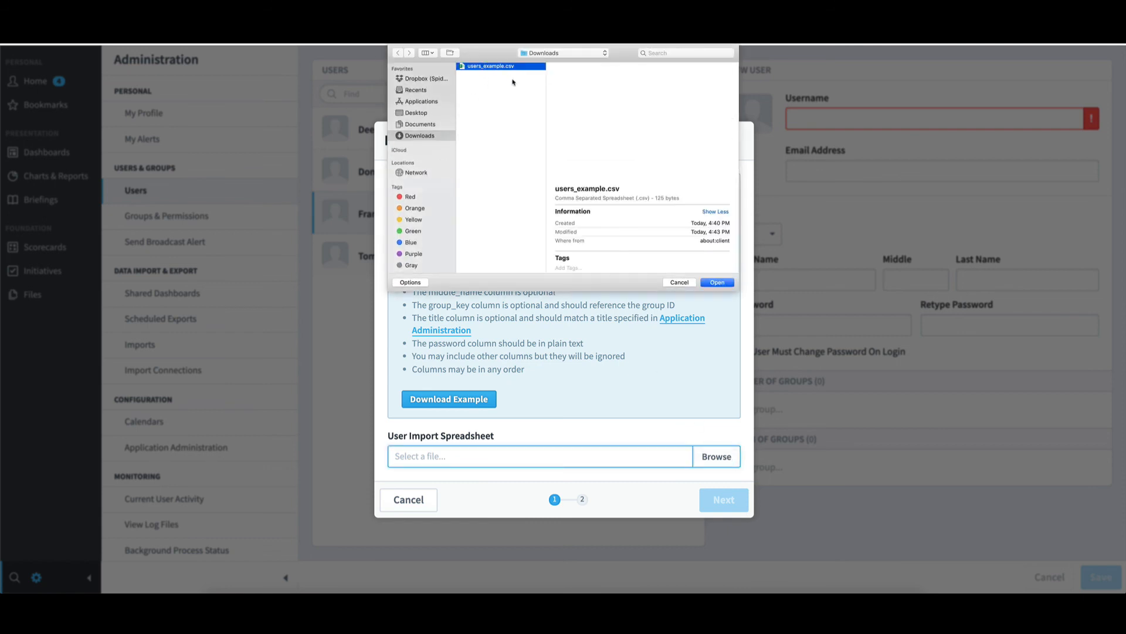
click(719, 284)
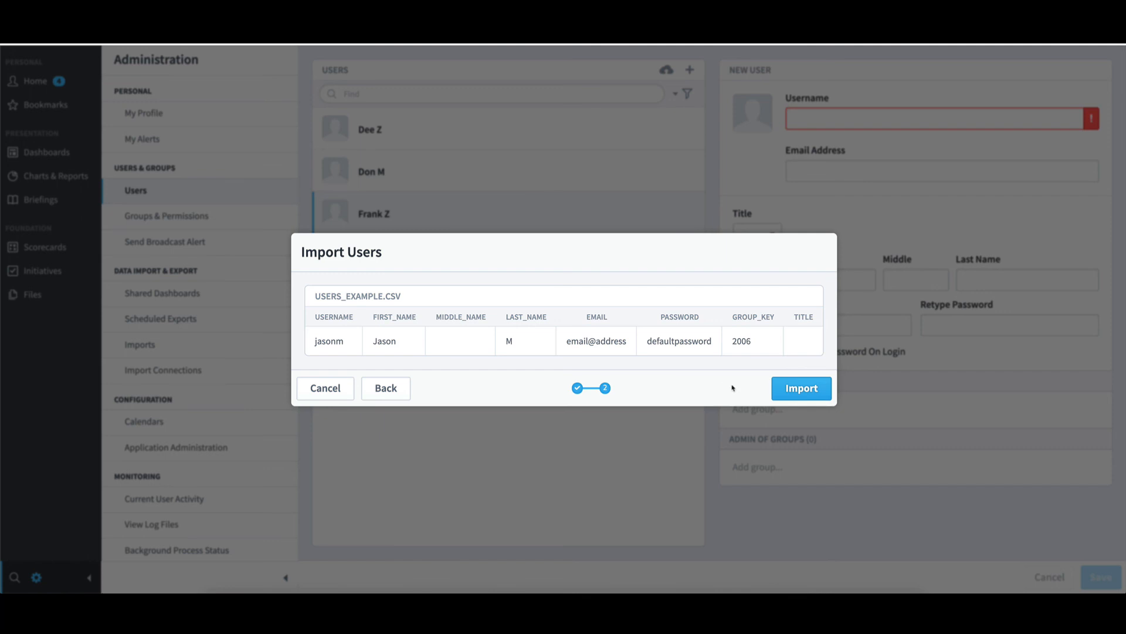
click(787, 390)
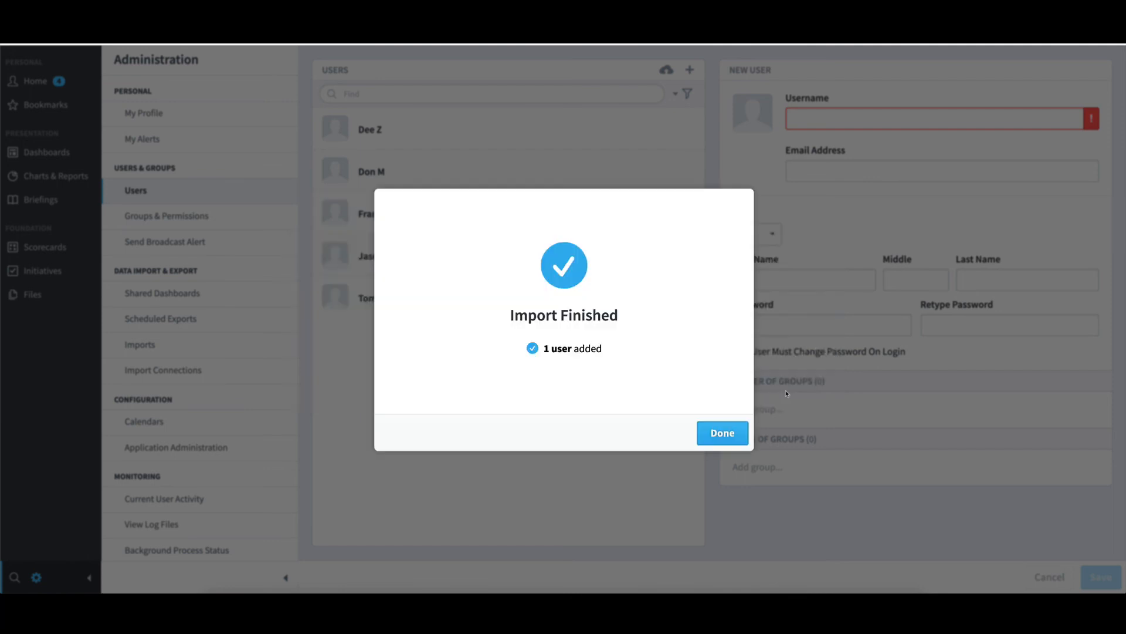
click(733, 438)
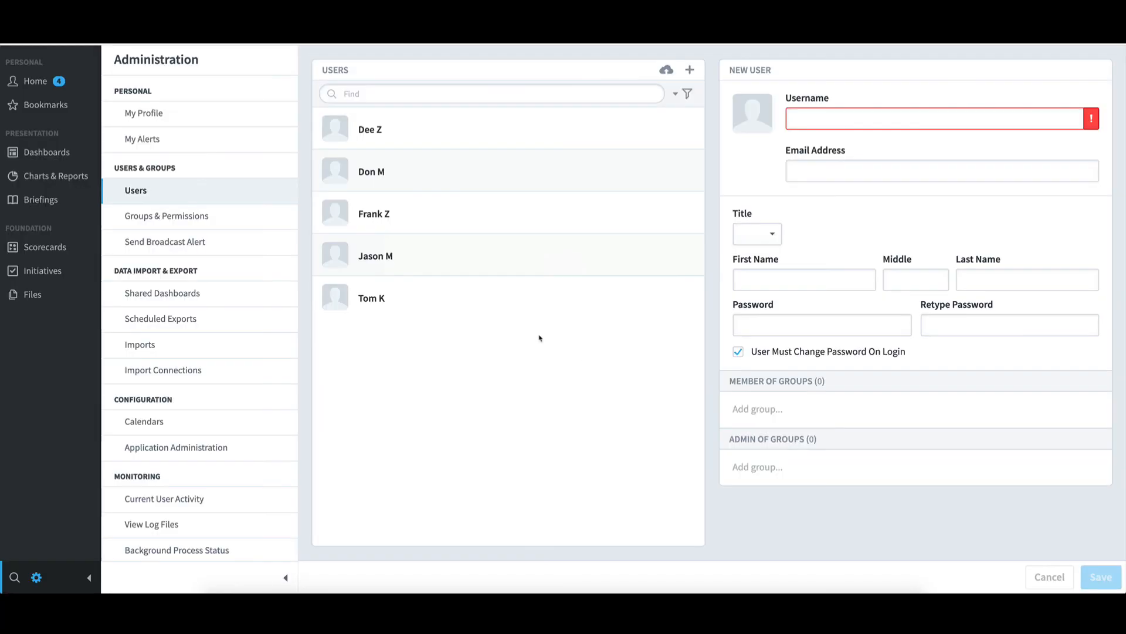
Review the account details of the imported user and the last listed user, and search the user list by a first name
click(439, 258)
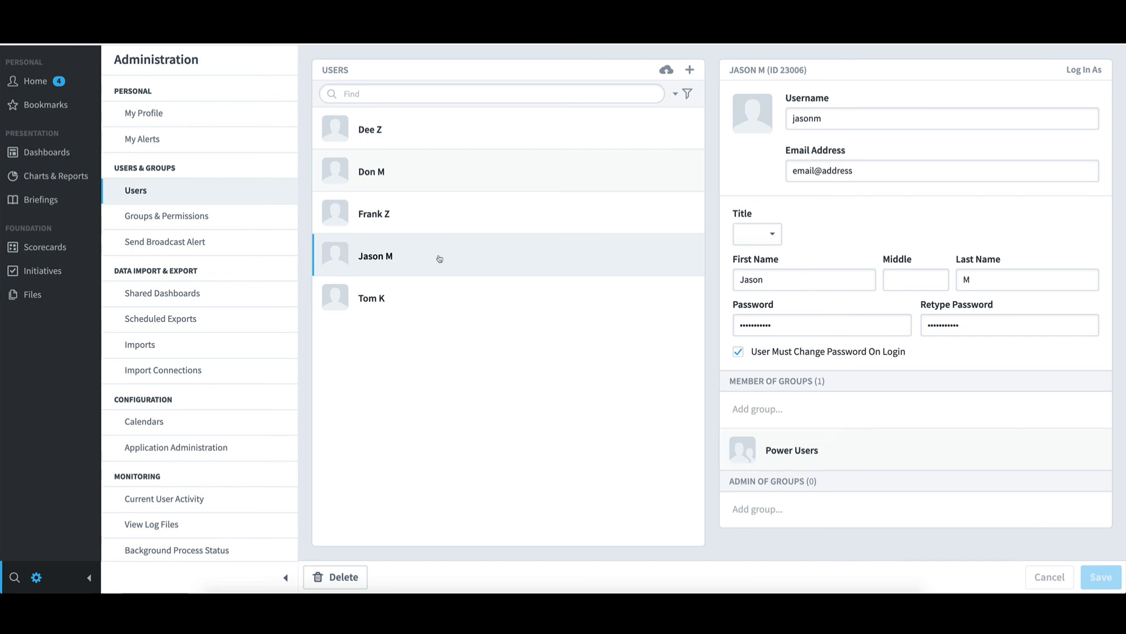
click(394, 300)
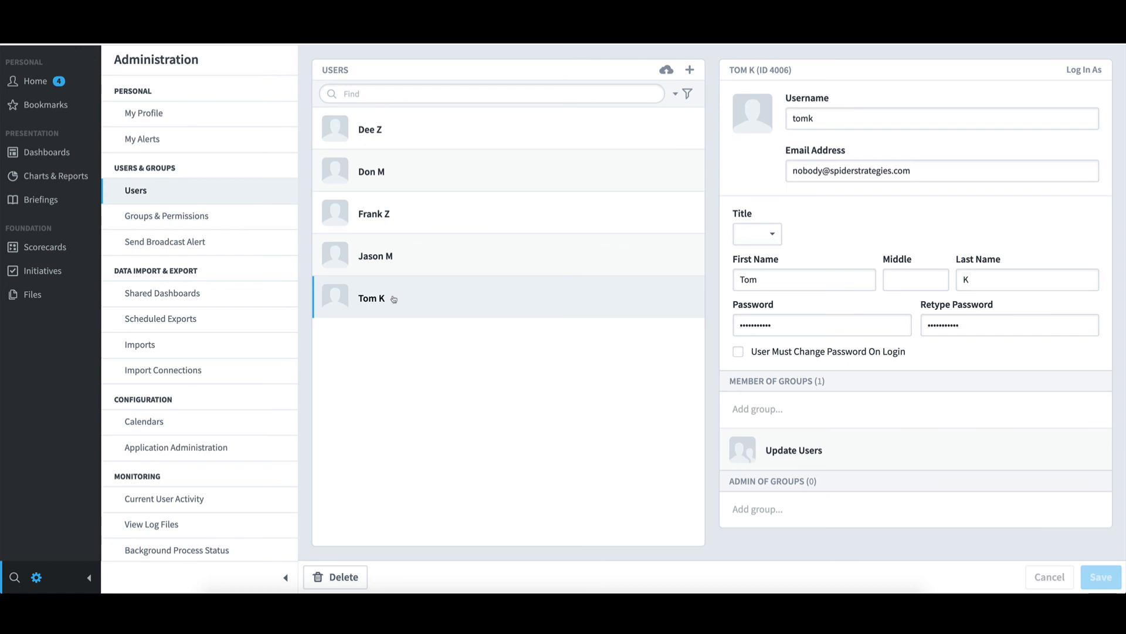
click(364, 93)
text(frank)
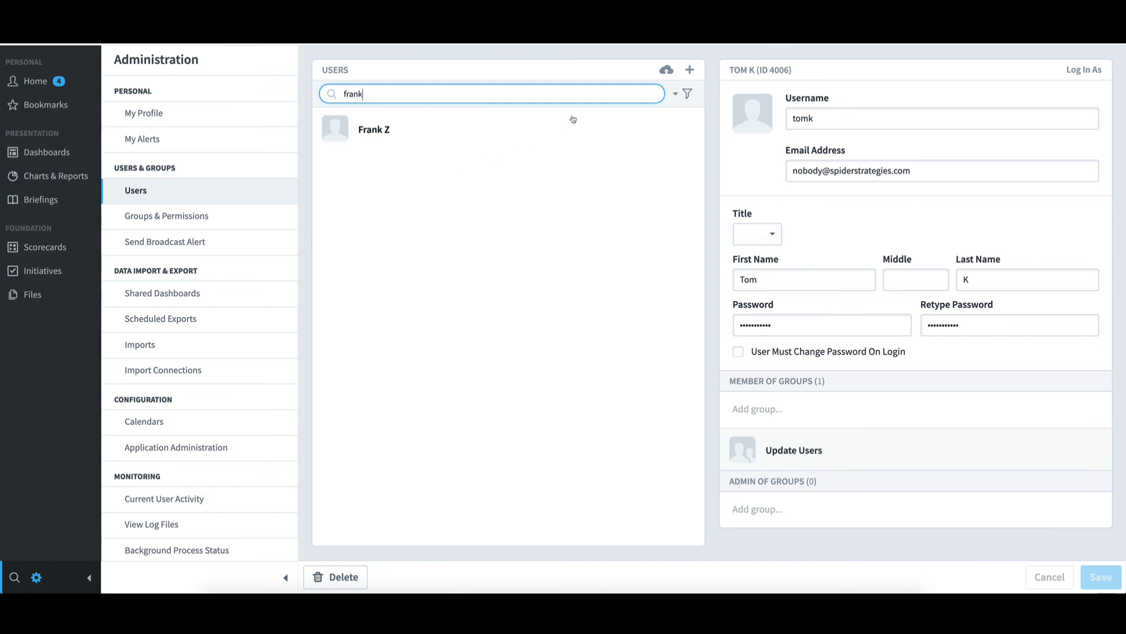
Restrict the user list search to Last Name with A to Z sorting, check the existing search term, and clear it
click(687, 97)
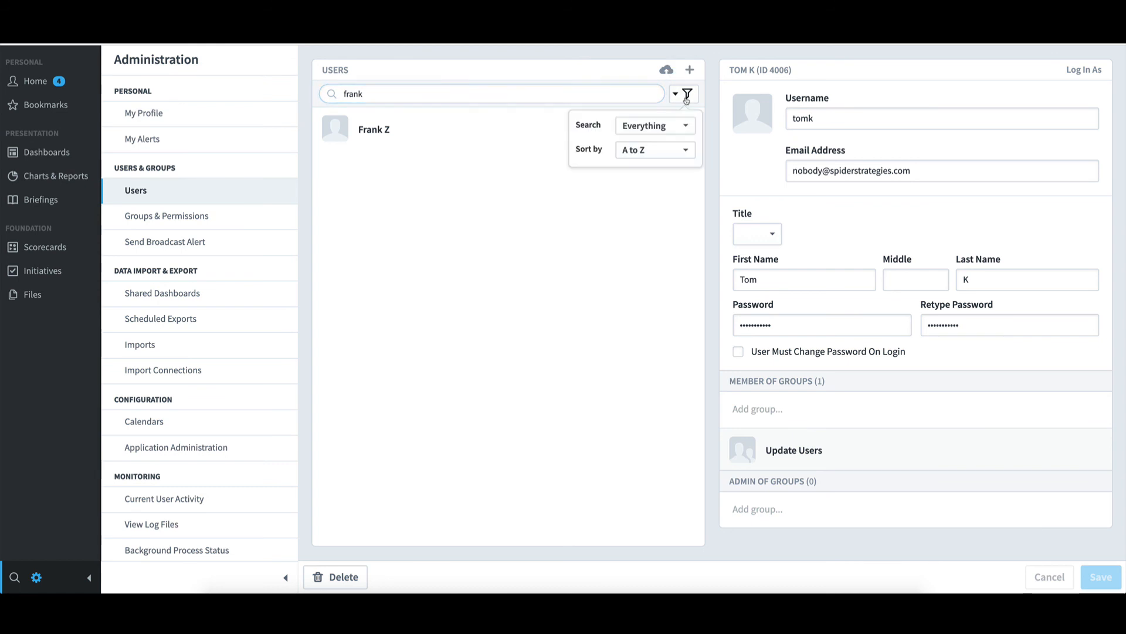
click(643, 130)
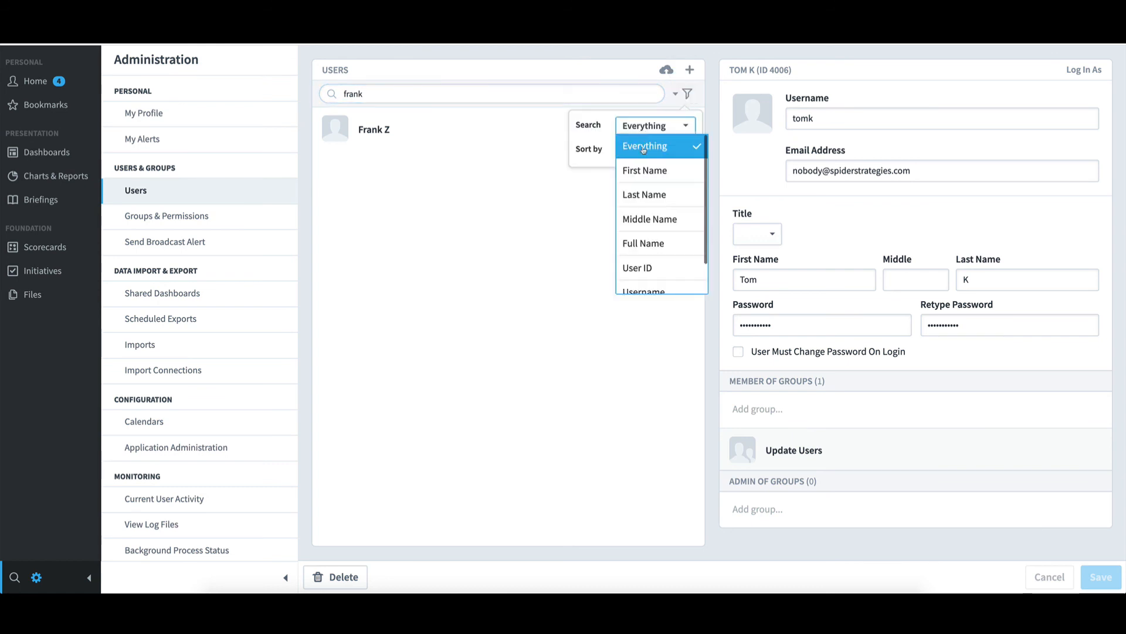
click(649, 197)
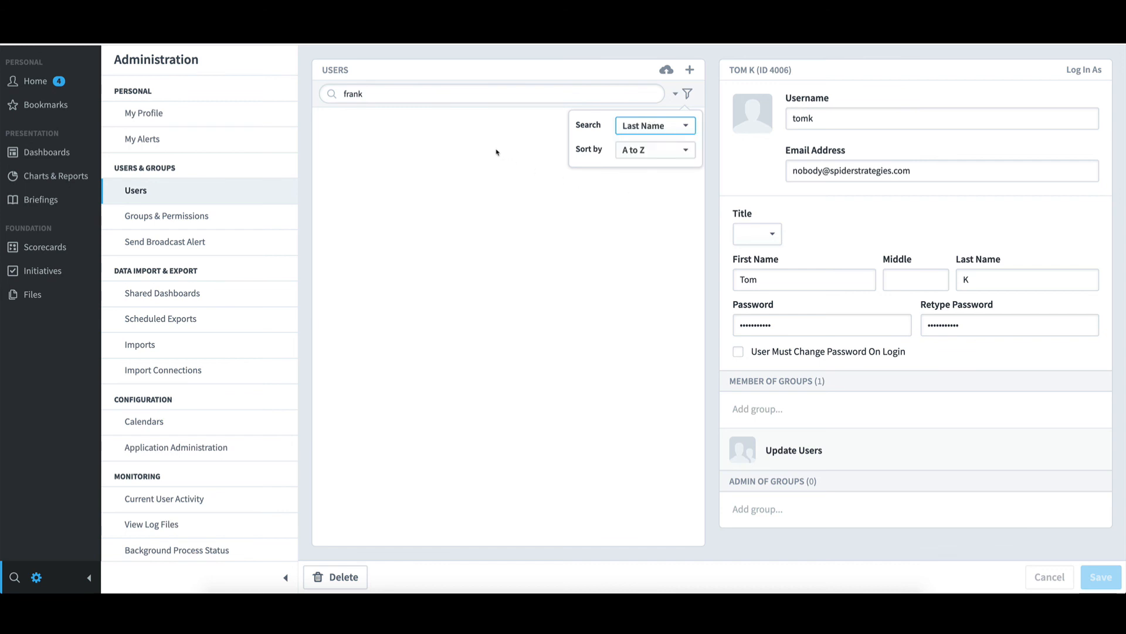
click(387, 95)
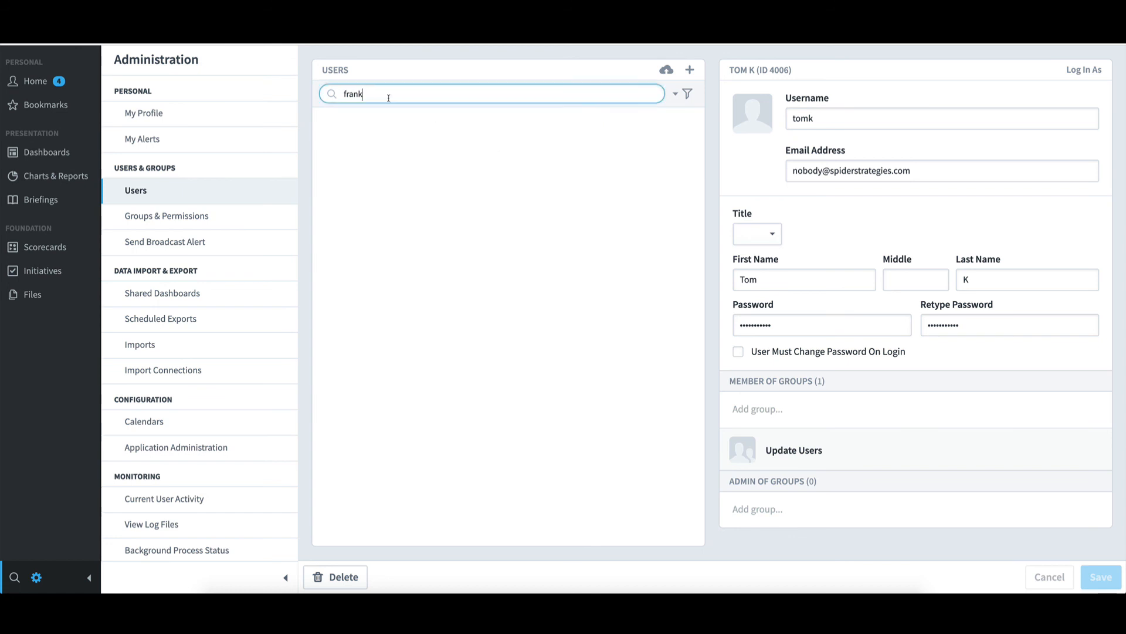
drag(387, 95, 336, 94)
key(BackSpace)
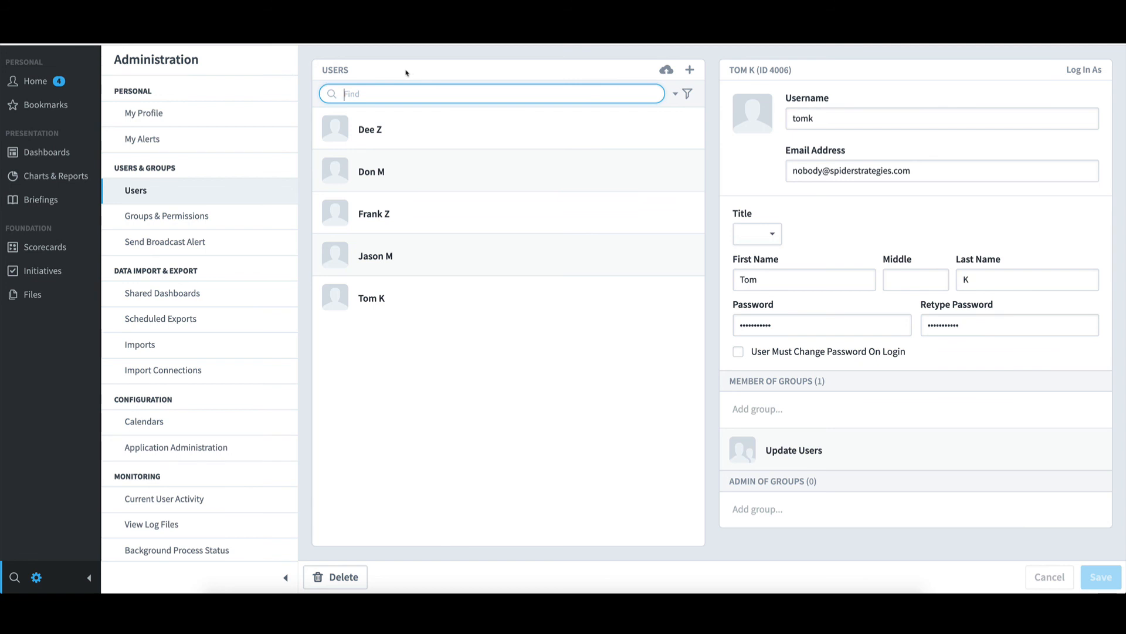
Review the advanced permissions of the Power Users group in Groups & Permissions, including the Administration section, and leave them without changes
click(216, 217)
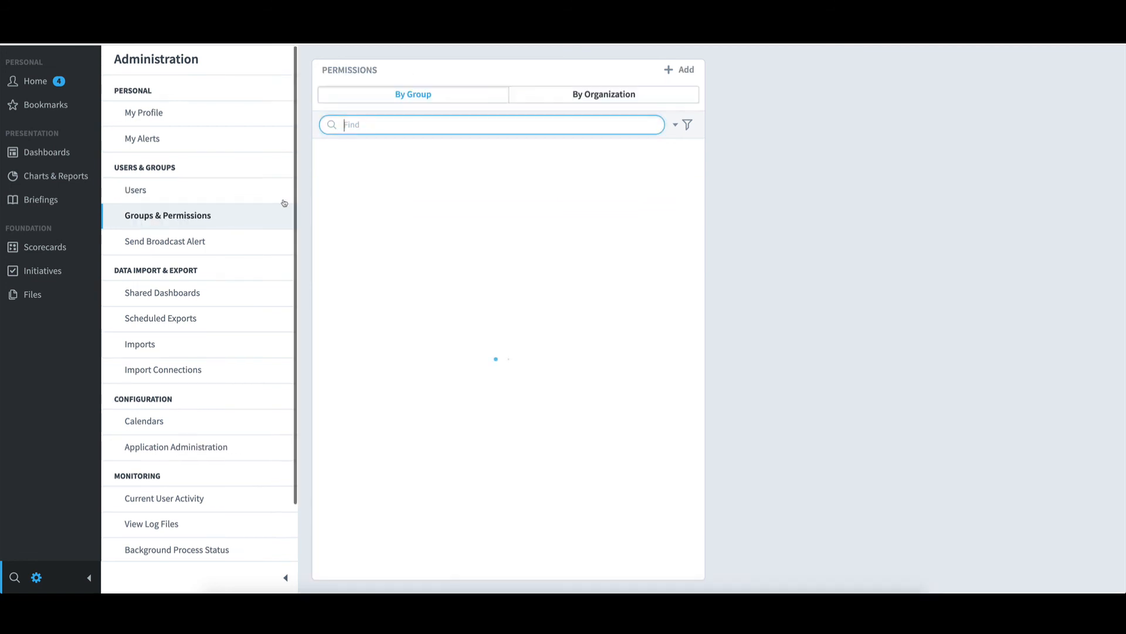
click(417, 212)
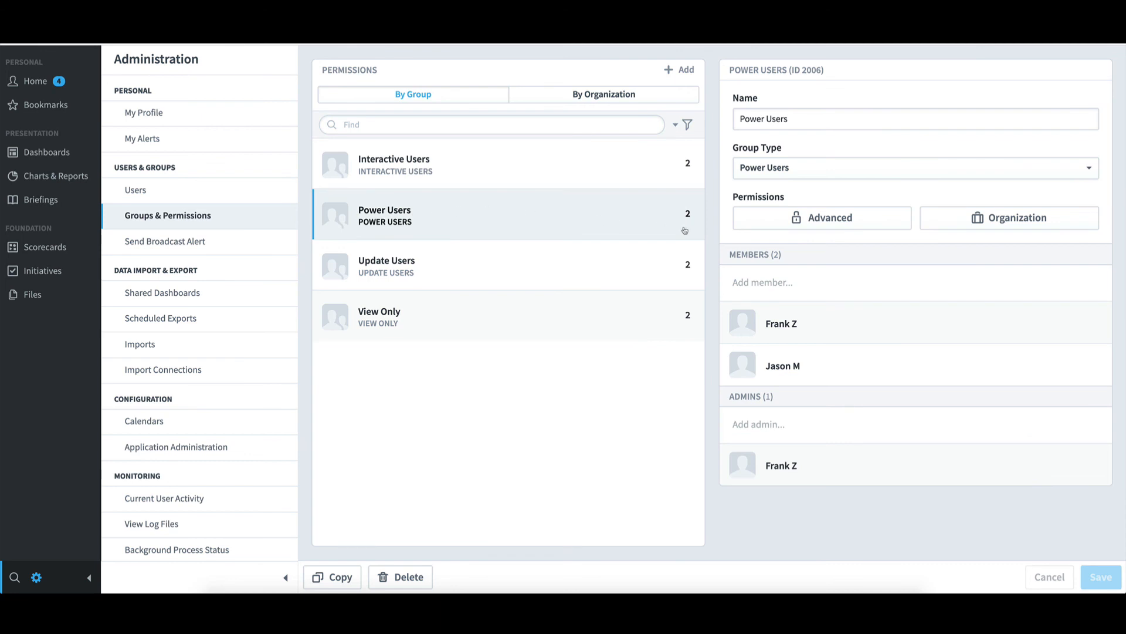
click(820, 224)
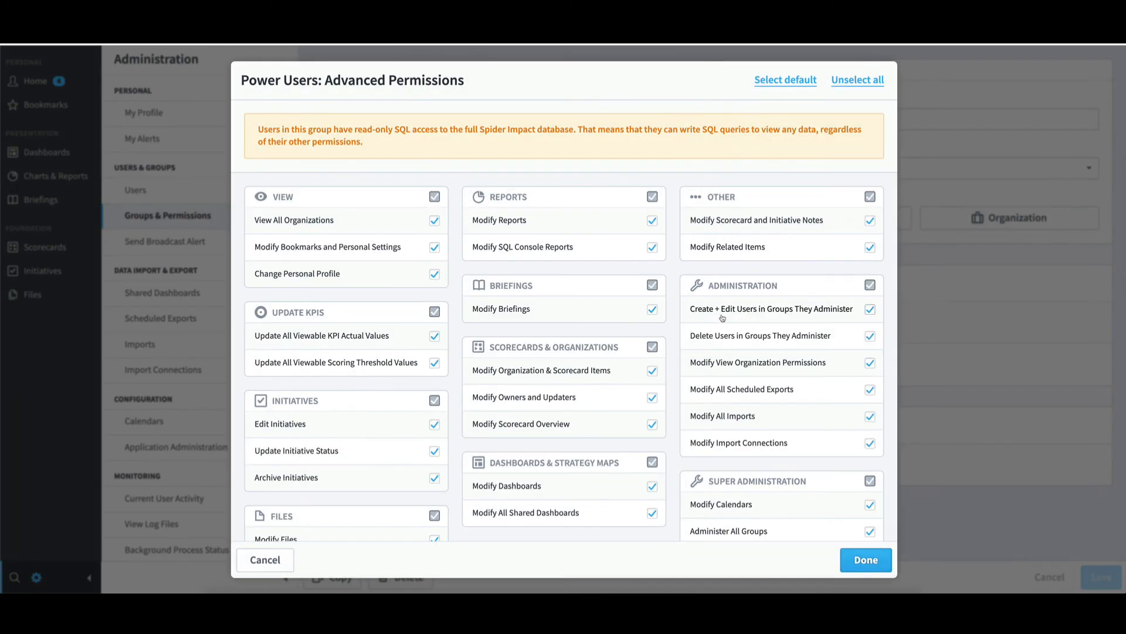
scroll(691, 463, down, 2)
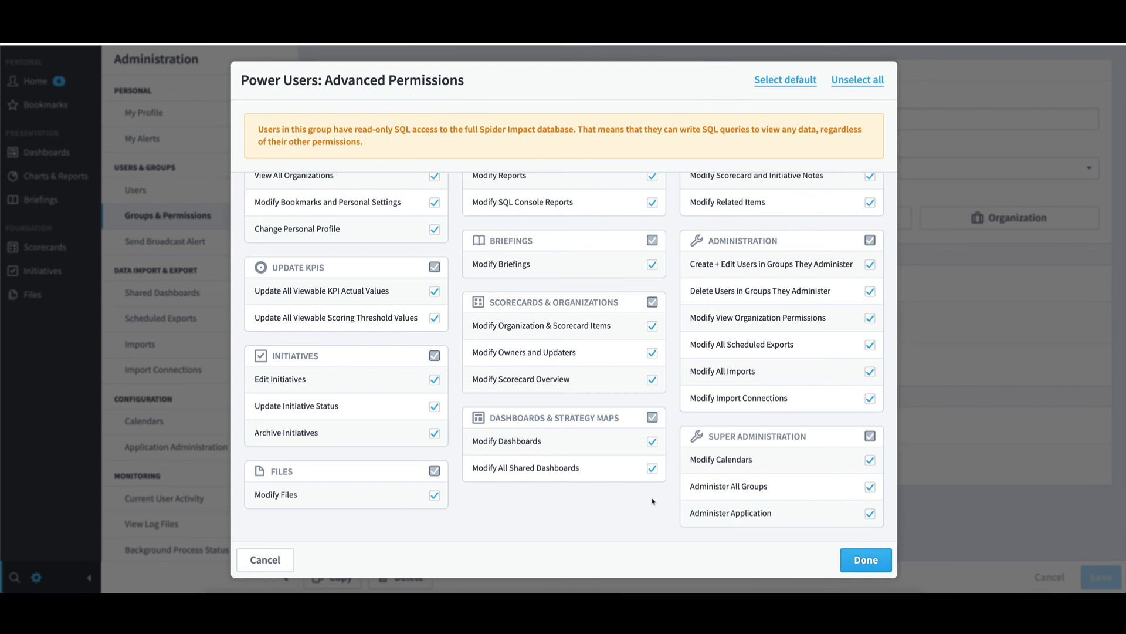
click(280, 559)
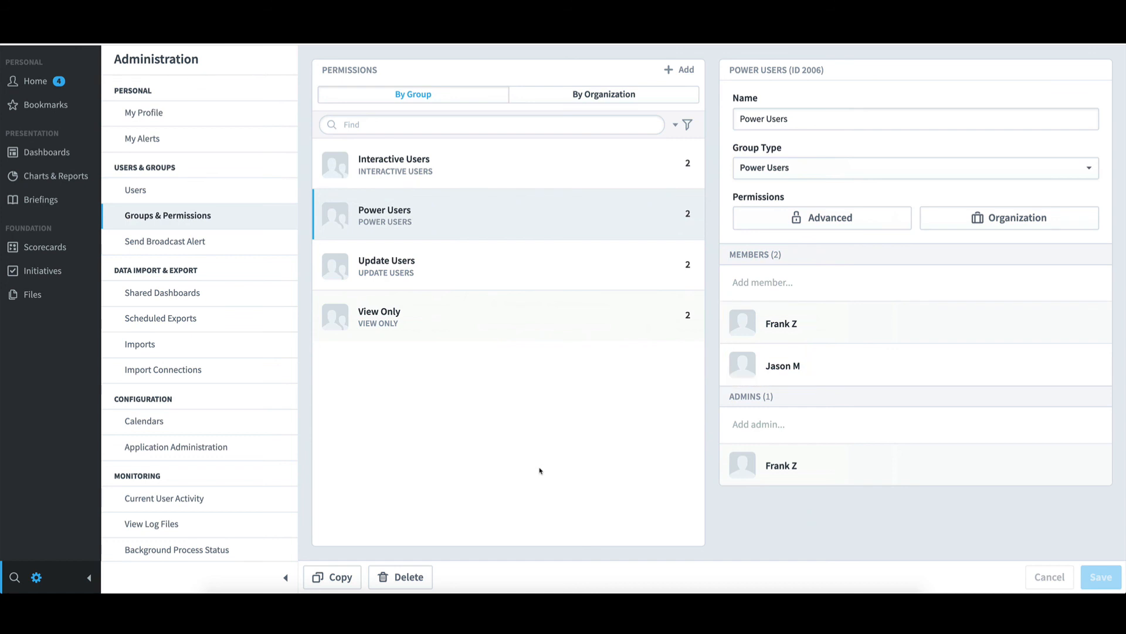
Open the recently imported user's account in Users and log in as that user
click(215, 189)
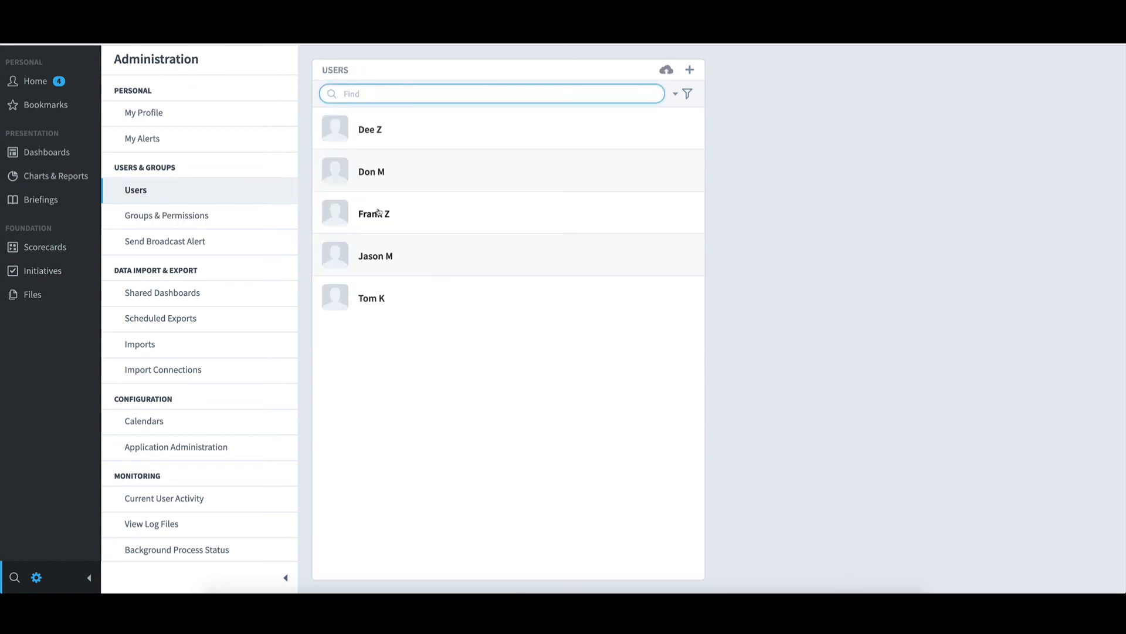
click(392, 246)
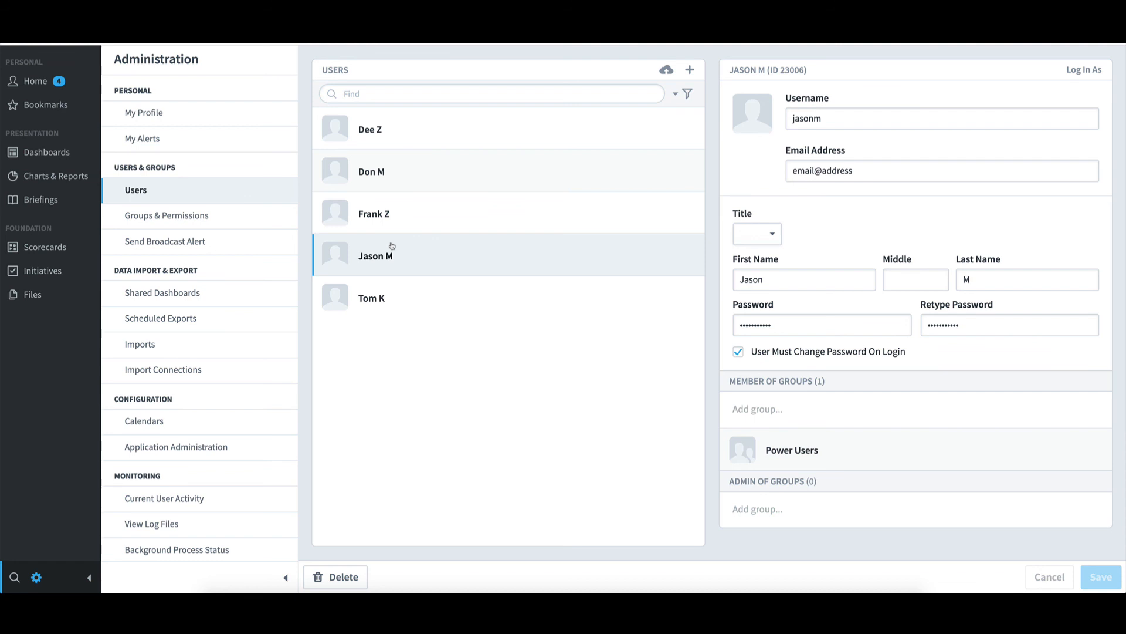
click(1083, 70)
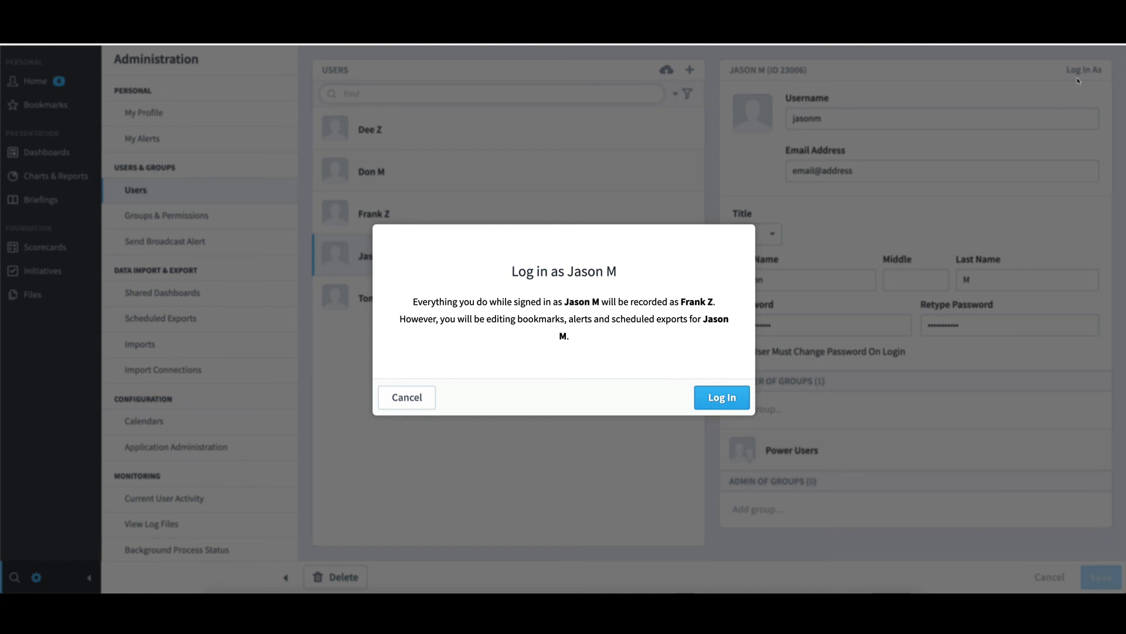
click(732, 397)
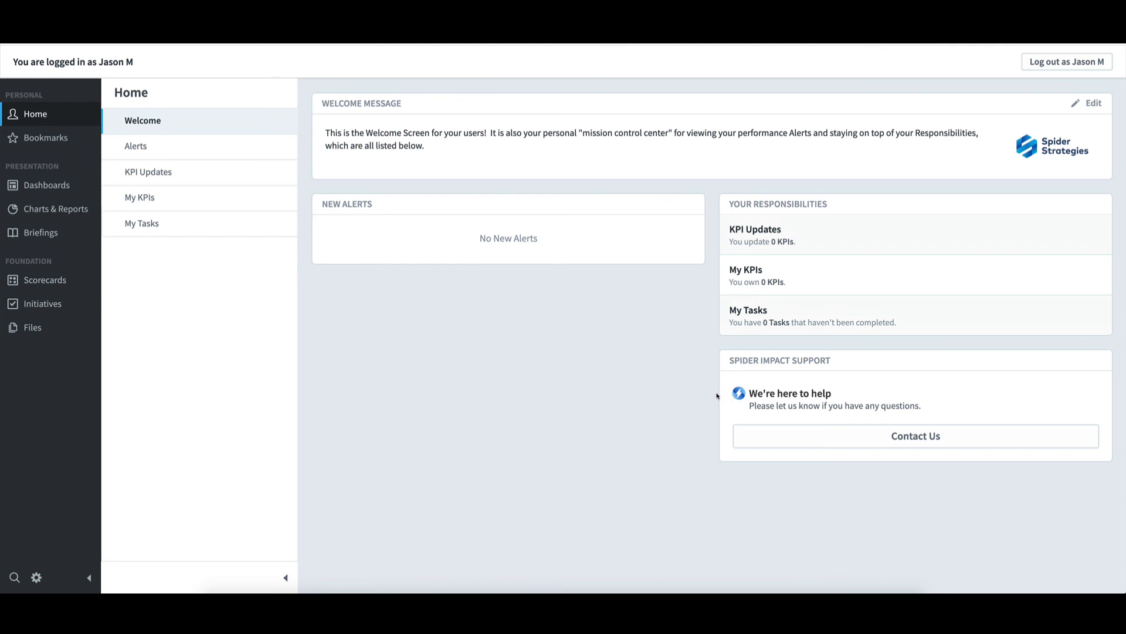
Open the Training Revenue KPI under Examples, Login As Another User in the Demo organization's scorecard
click(63, 286)
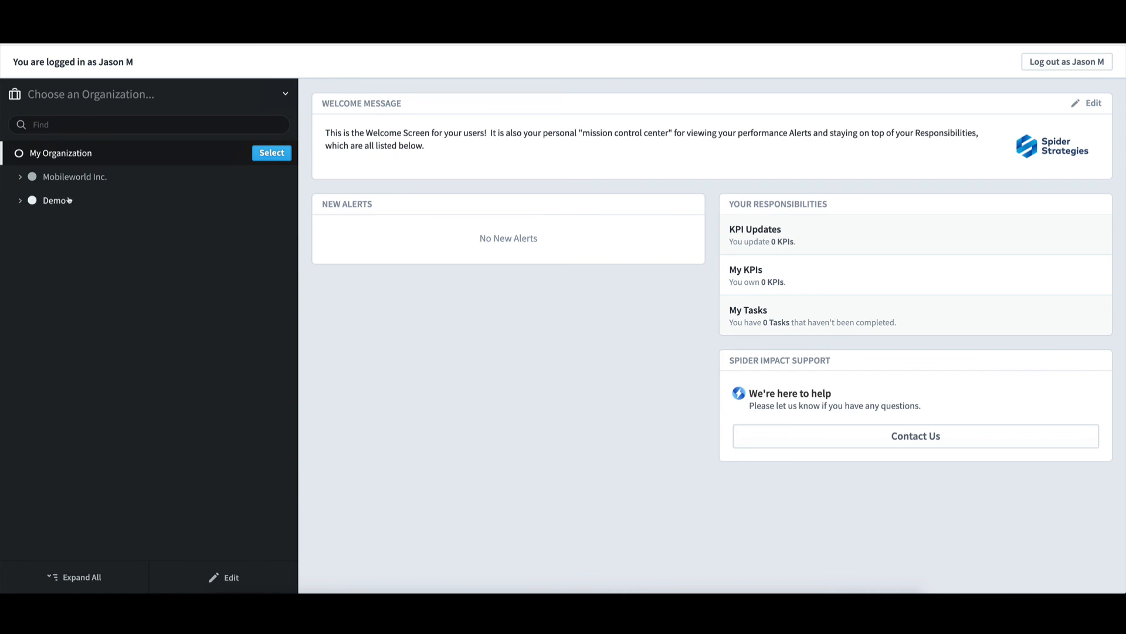
click(67, 201)
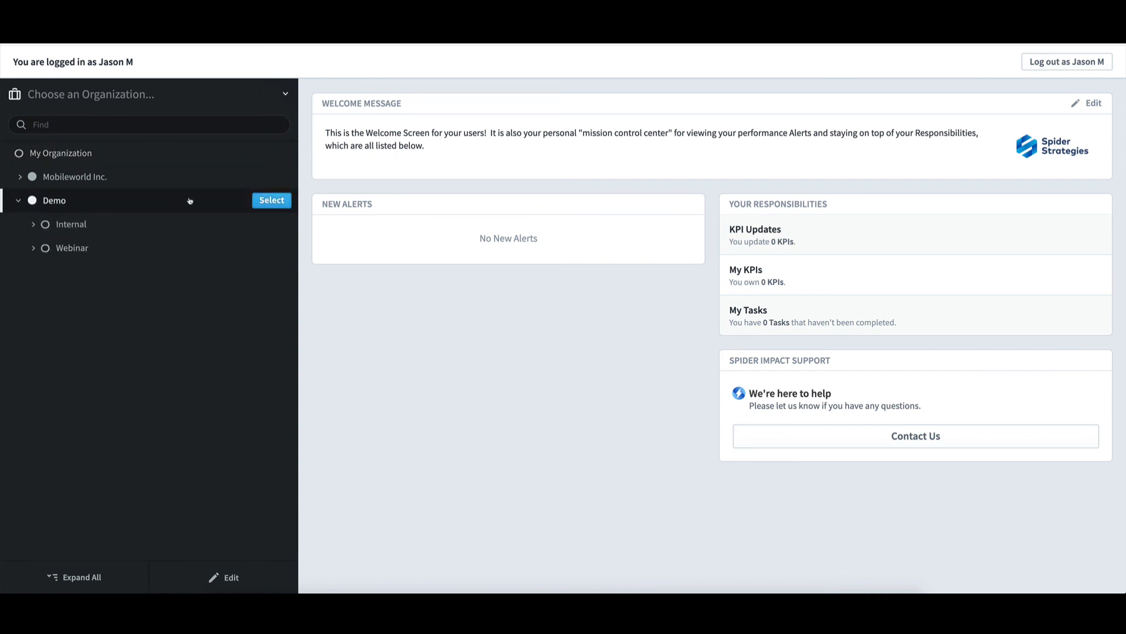
click(273, 202)
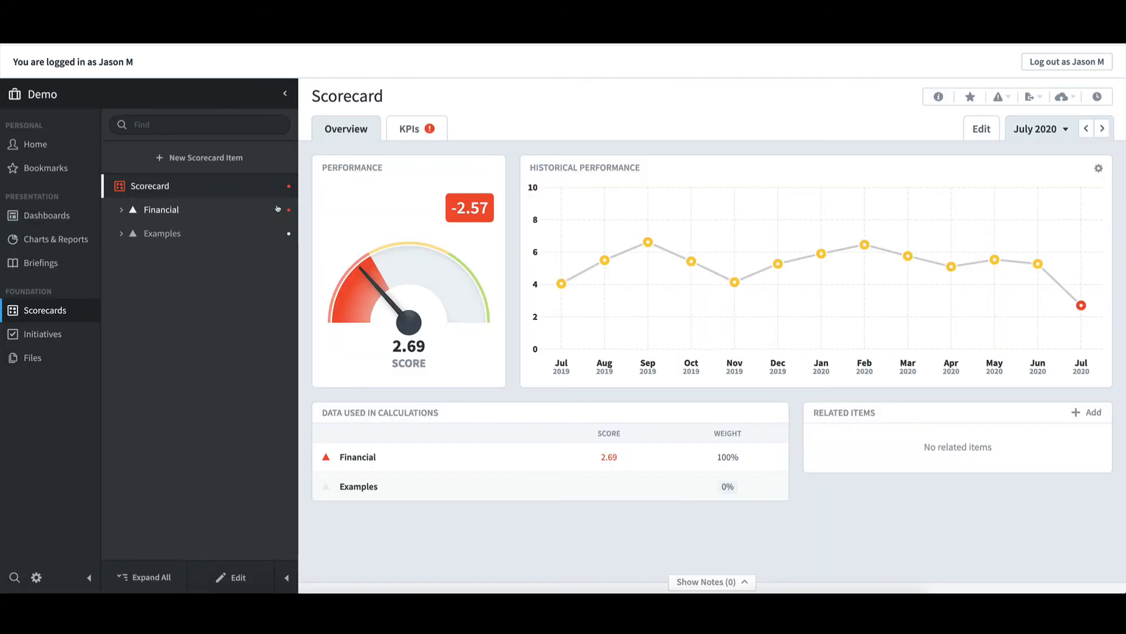
click(192, 234)
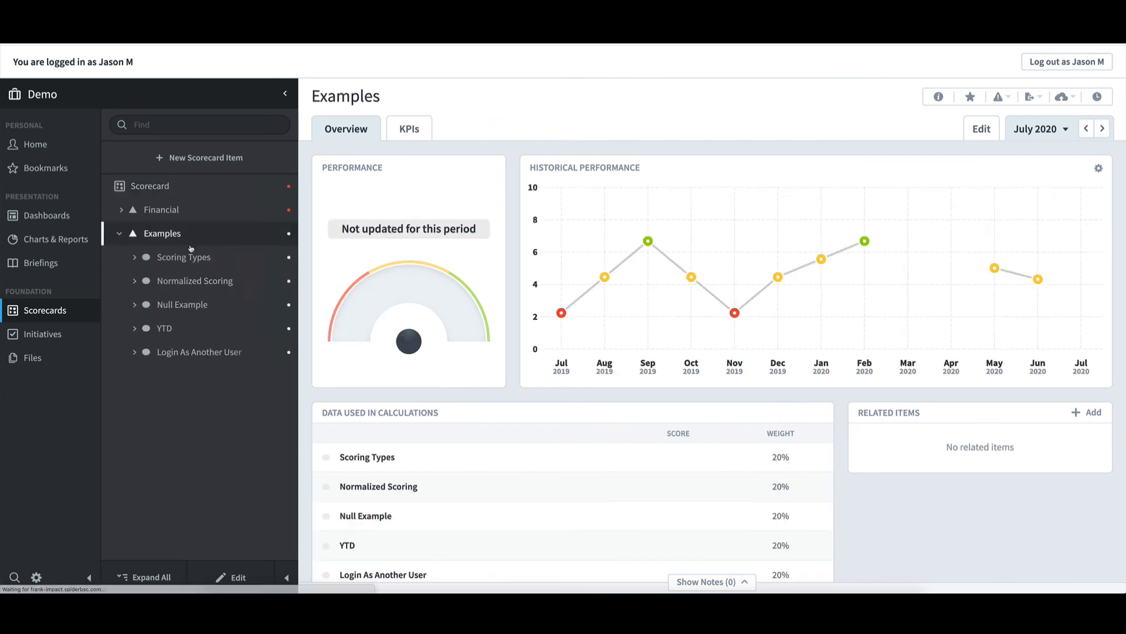
click(204, 353)
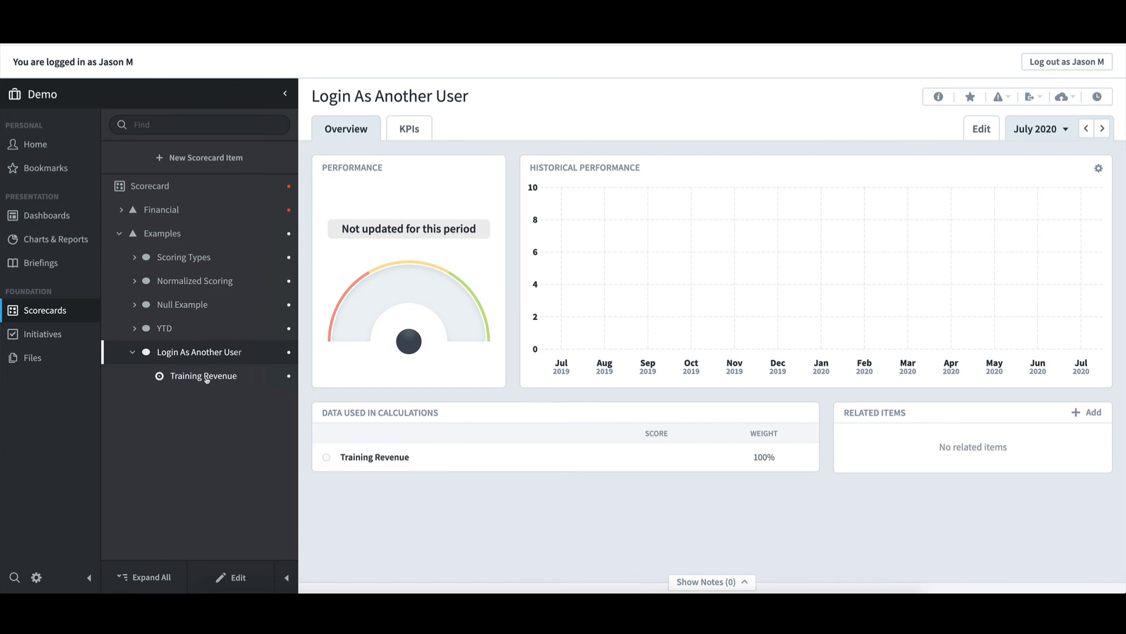
click(204, 376)
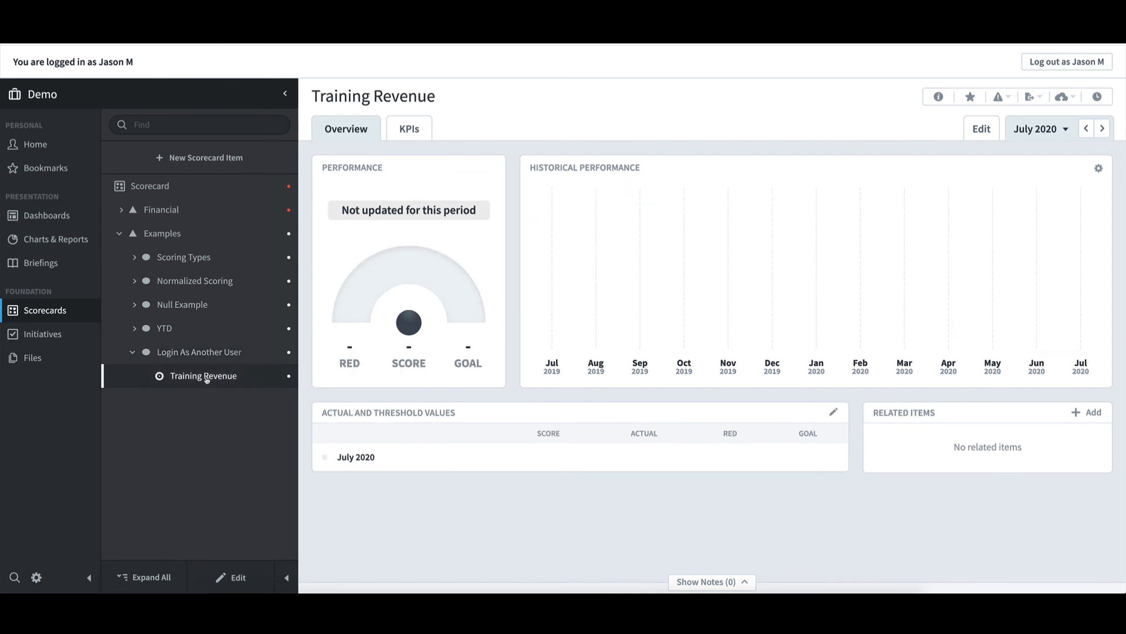
Change the Training Revenue KPI's data type to Number, save it, and finish editing the scorecard
click(238, 578)
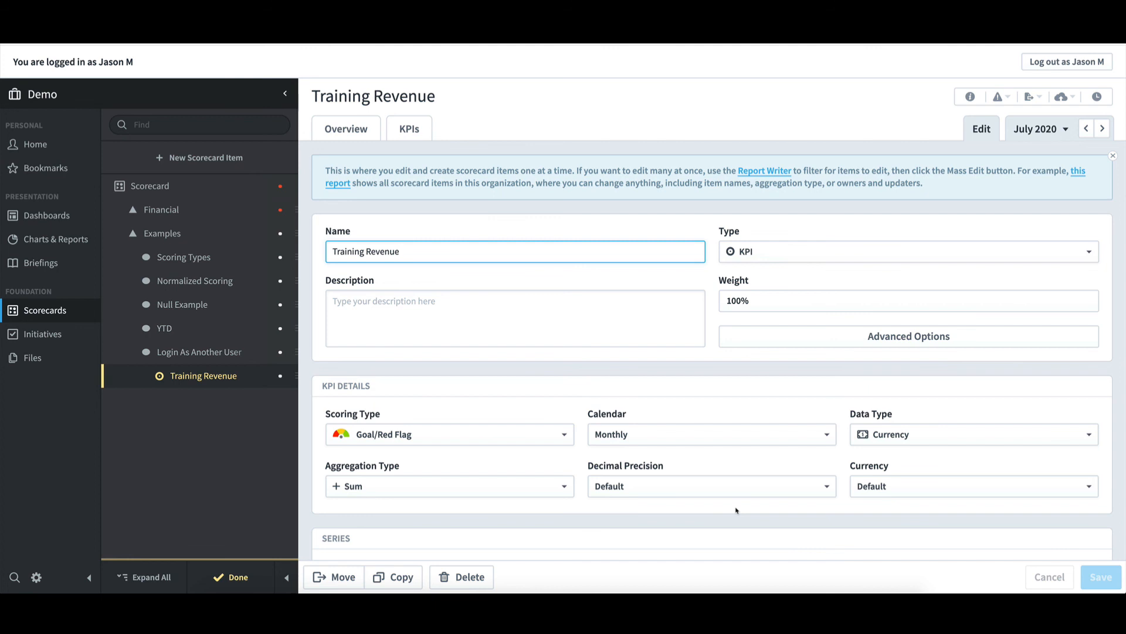
click(889, 437)
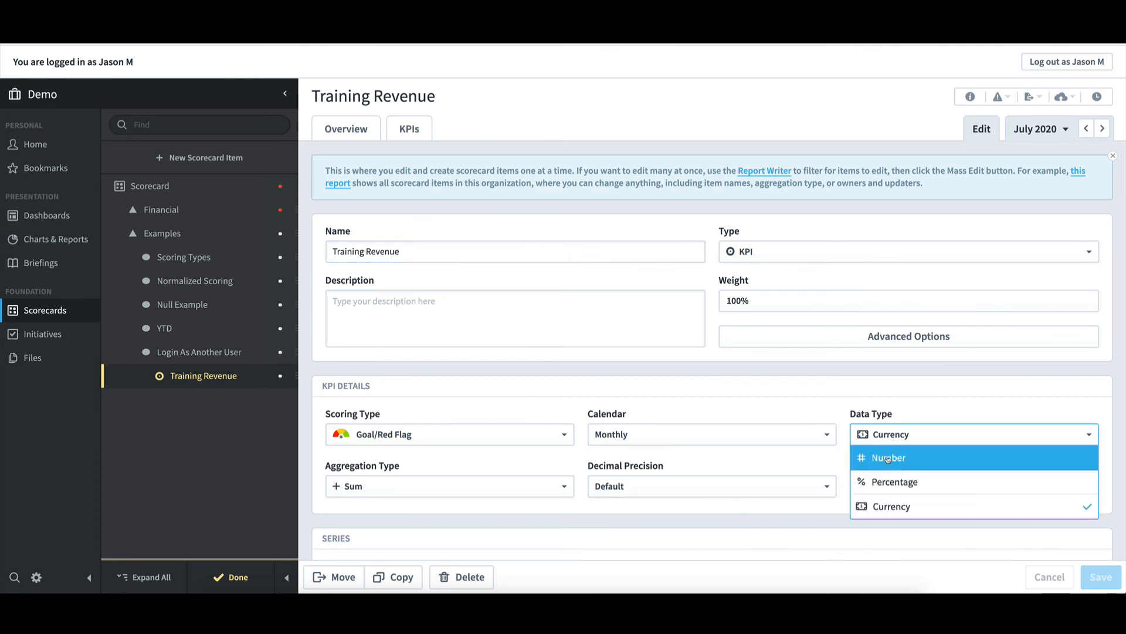
click(888, 458)
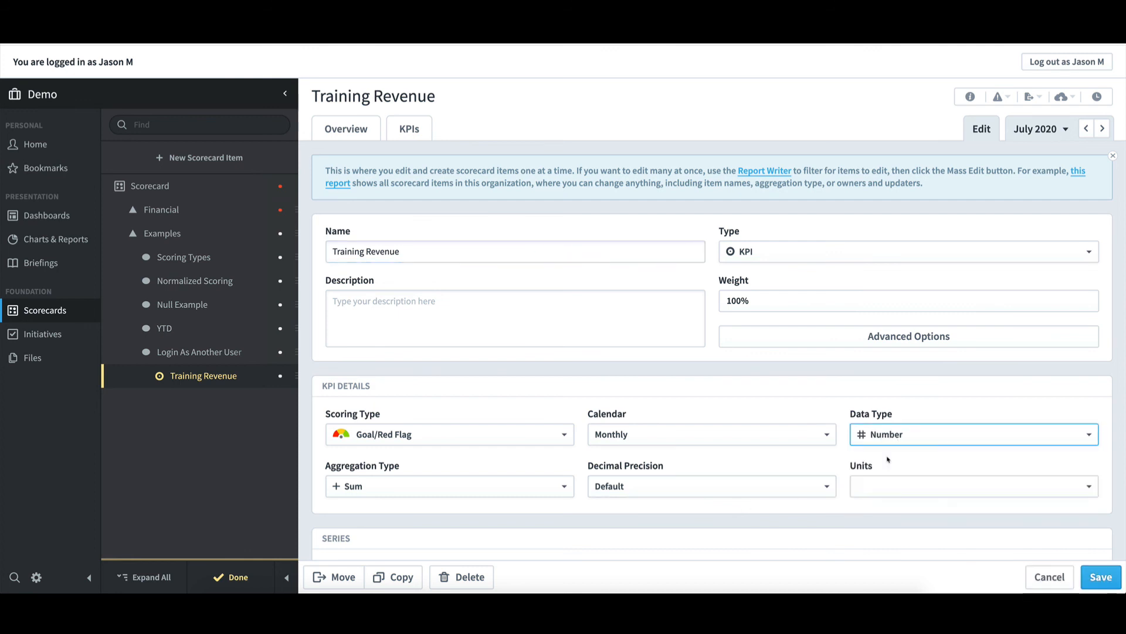
click(1094, 579)
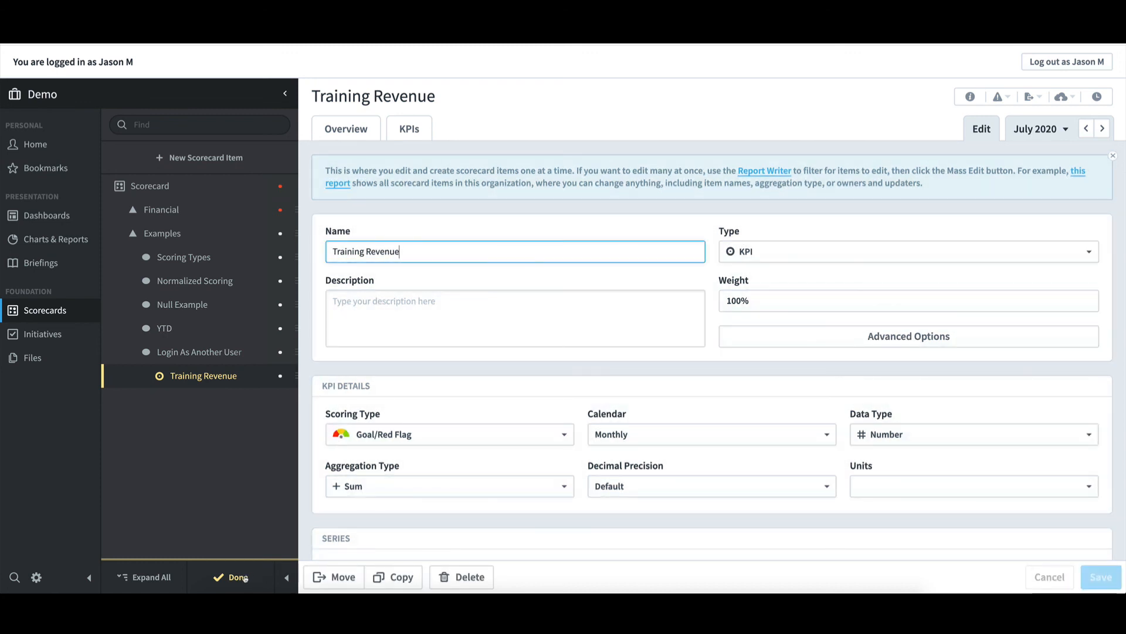
click(244, 578)
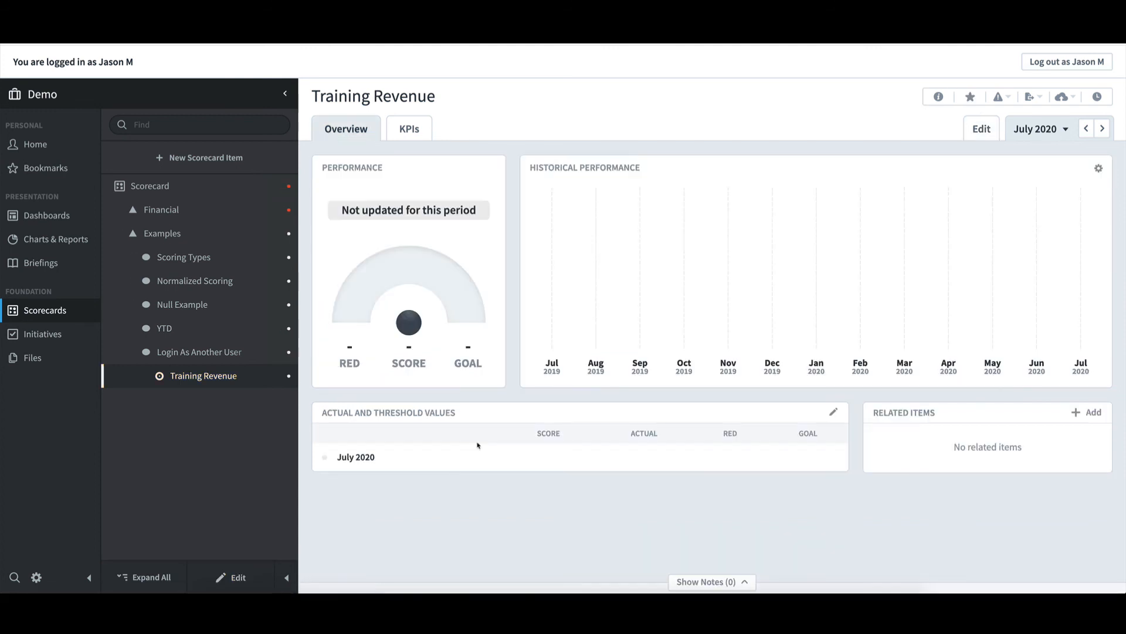
Review all events in the Training Revenue KPI's history, and log out of the impersonated user's account
click(1099, 97)
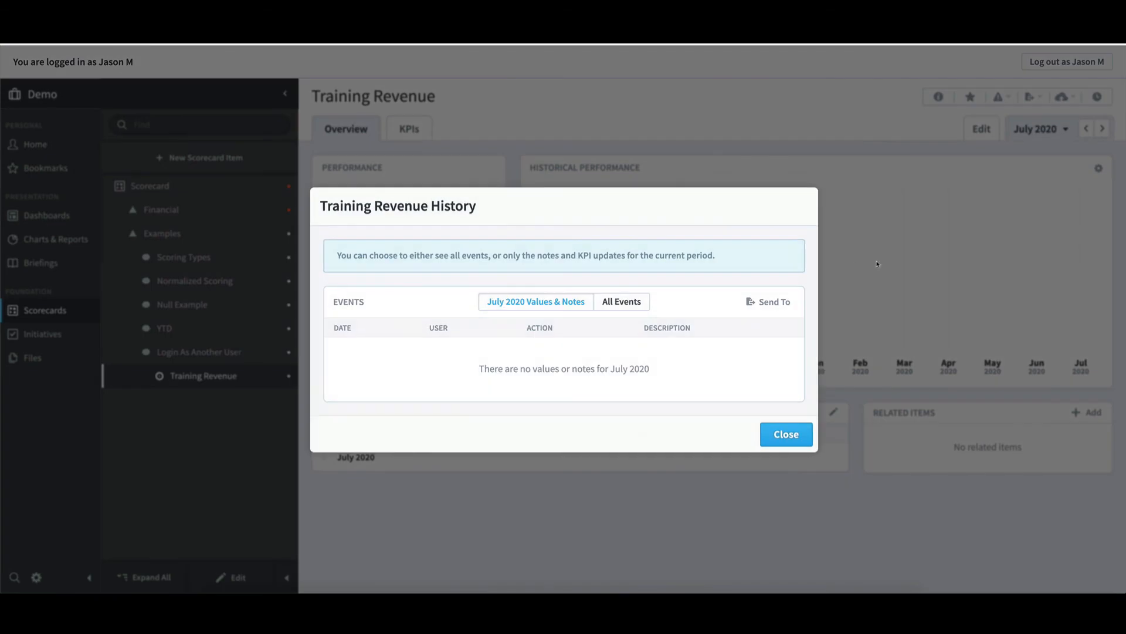
click(642, 305)
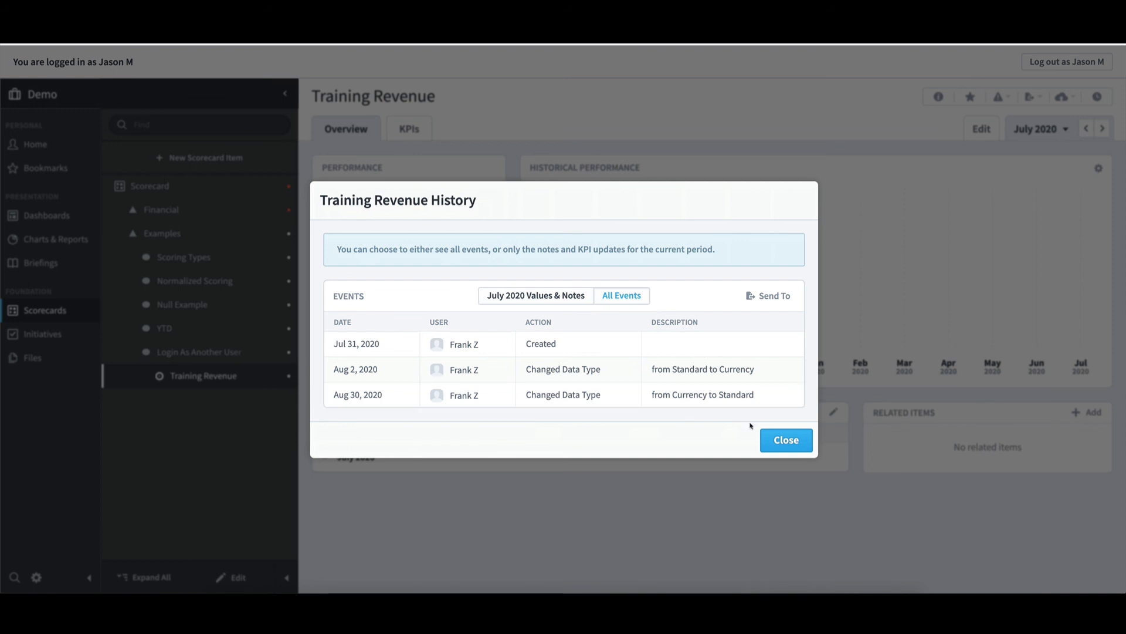
click(779, 444)
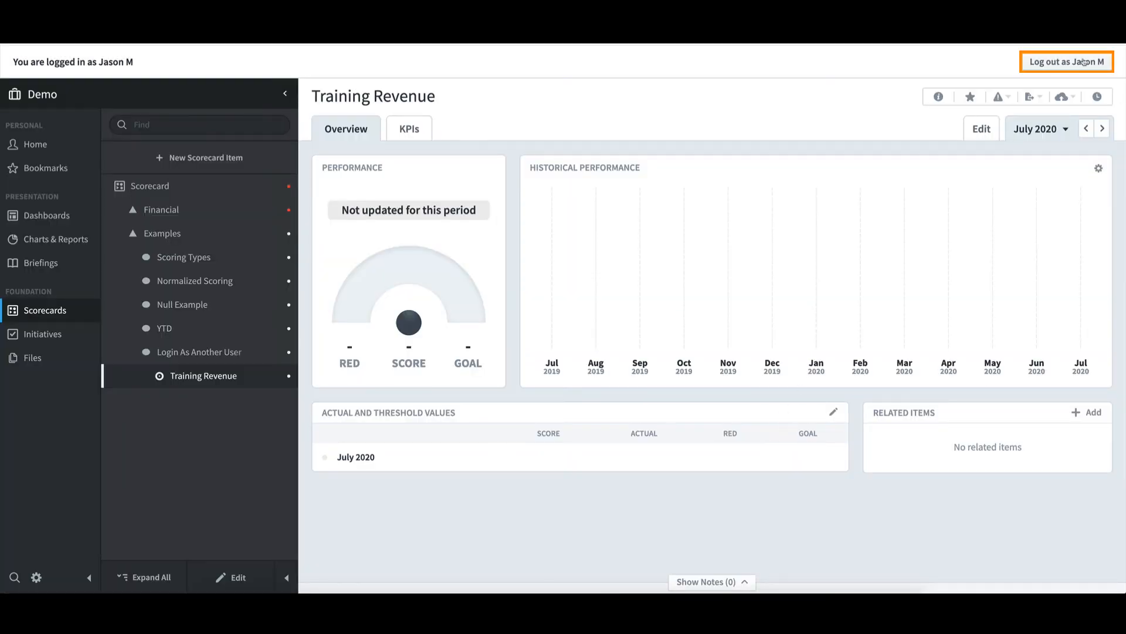
click(1084, 61)
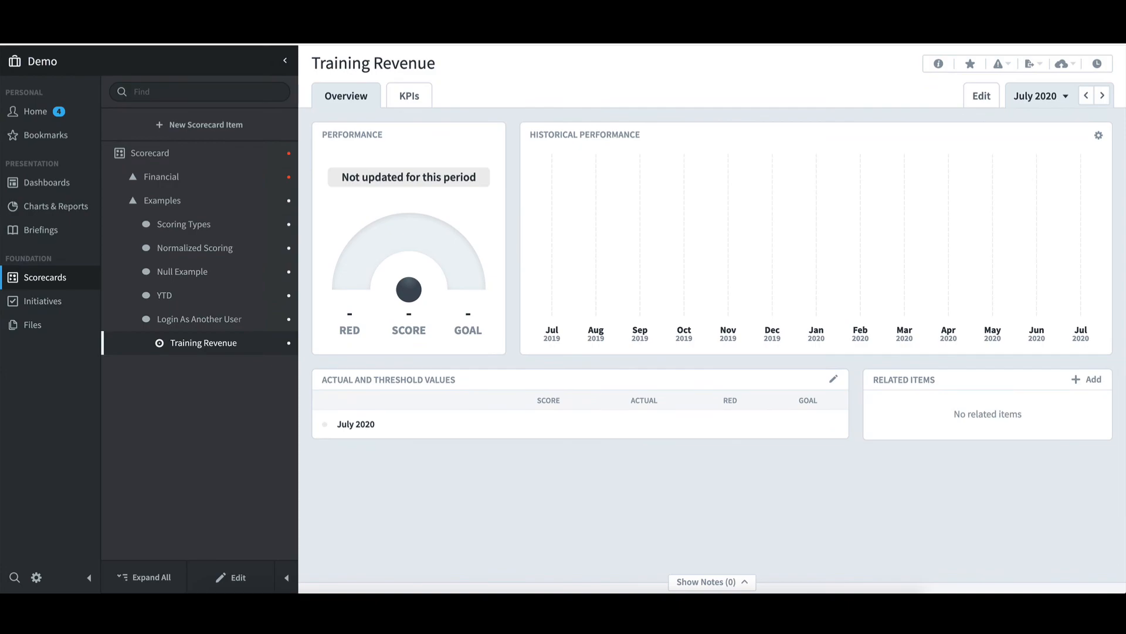